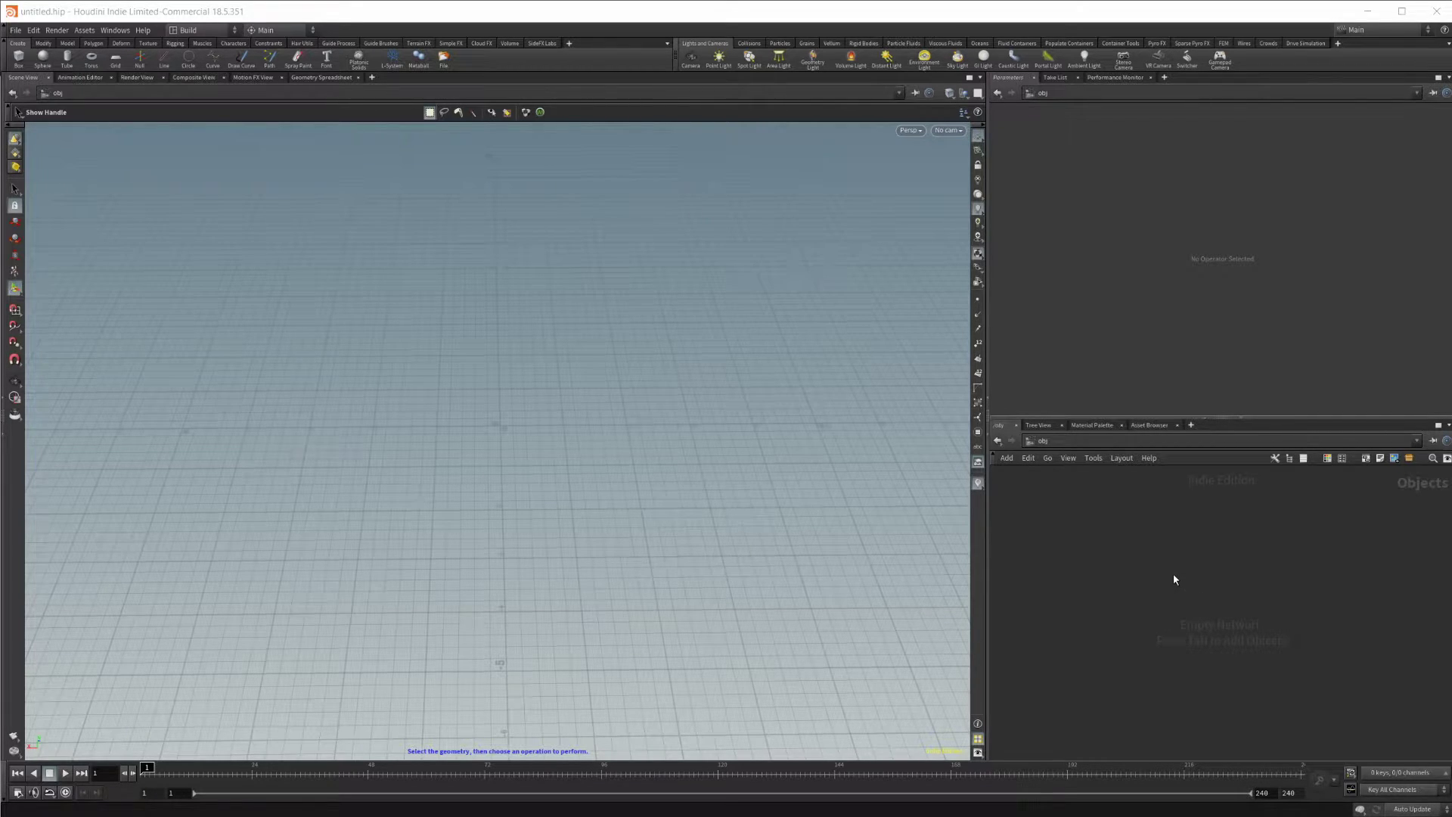
Create a Geometry object in the empty scene network and enter it
key("Tab")
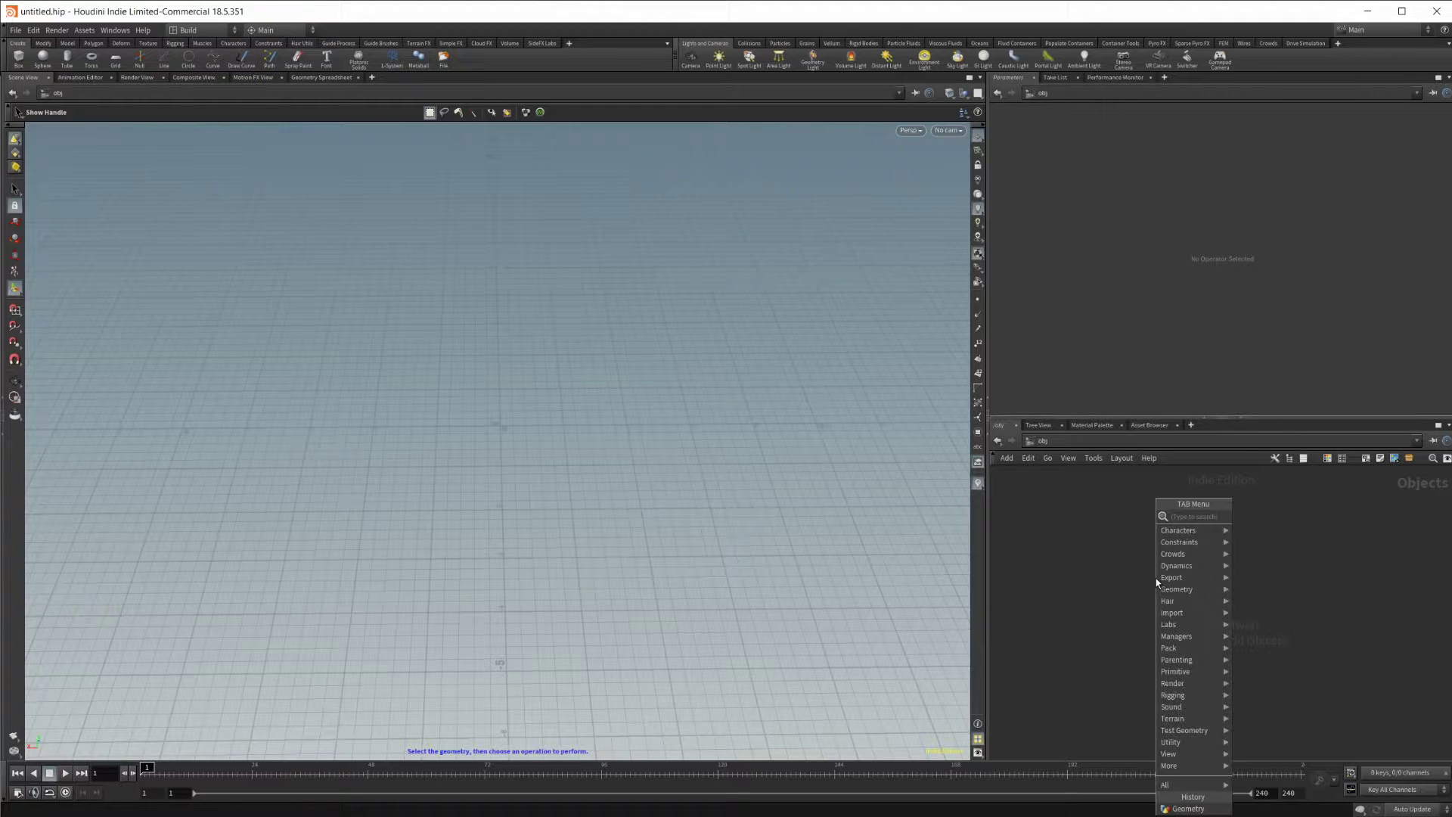
type("geo")
key("Return")
left_click(1156, 579)
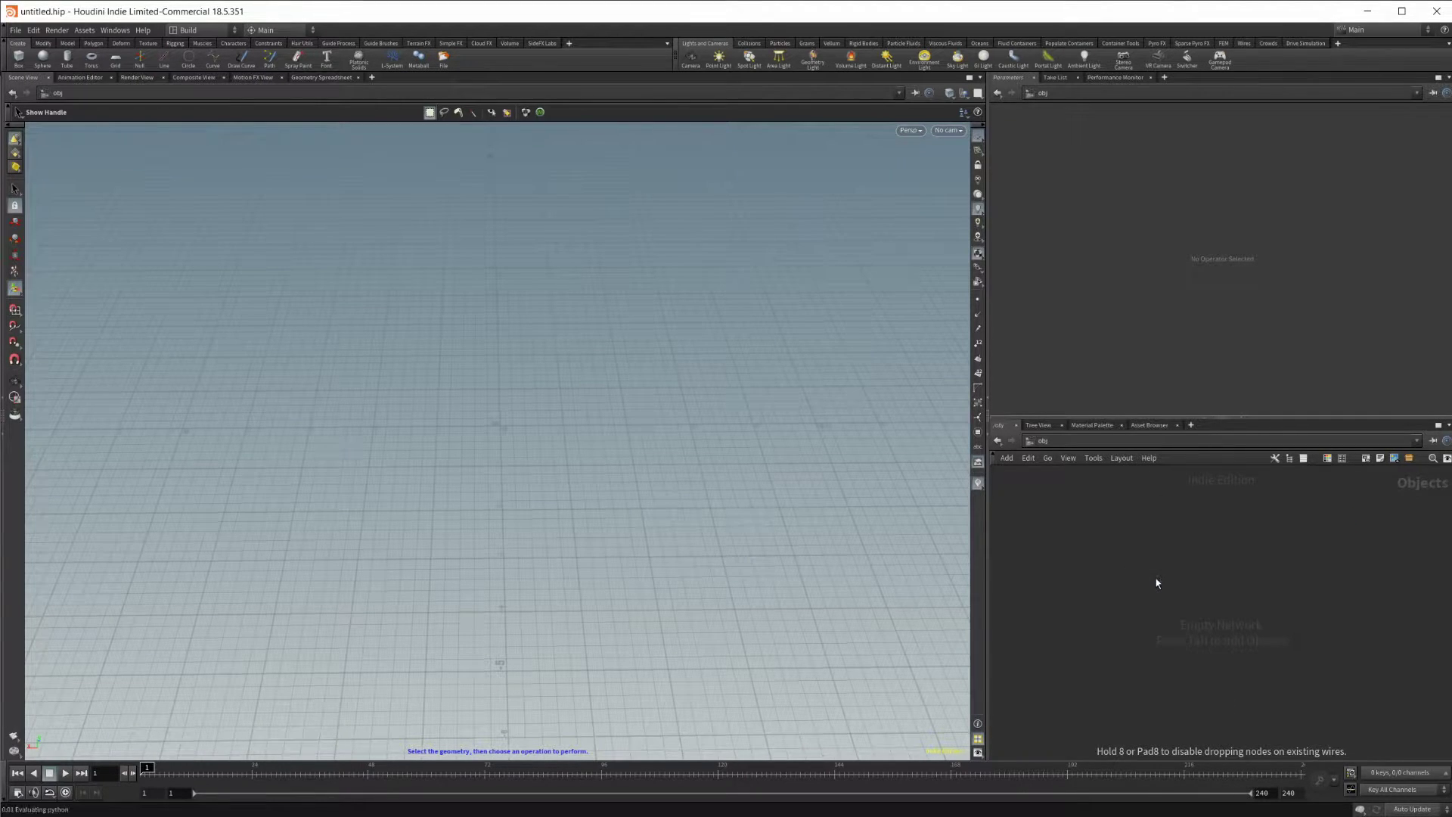
double_click(1156, 579)
Add a Grid node and set both its rows and columns to 50
key("Tab")
type("grid")
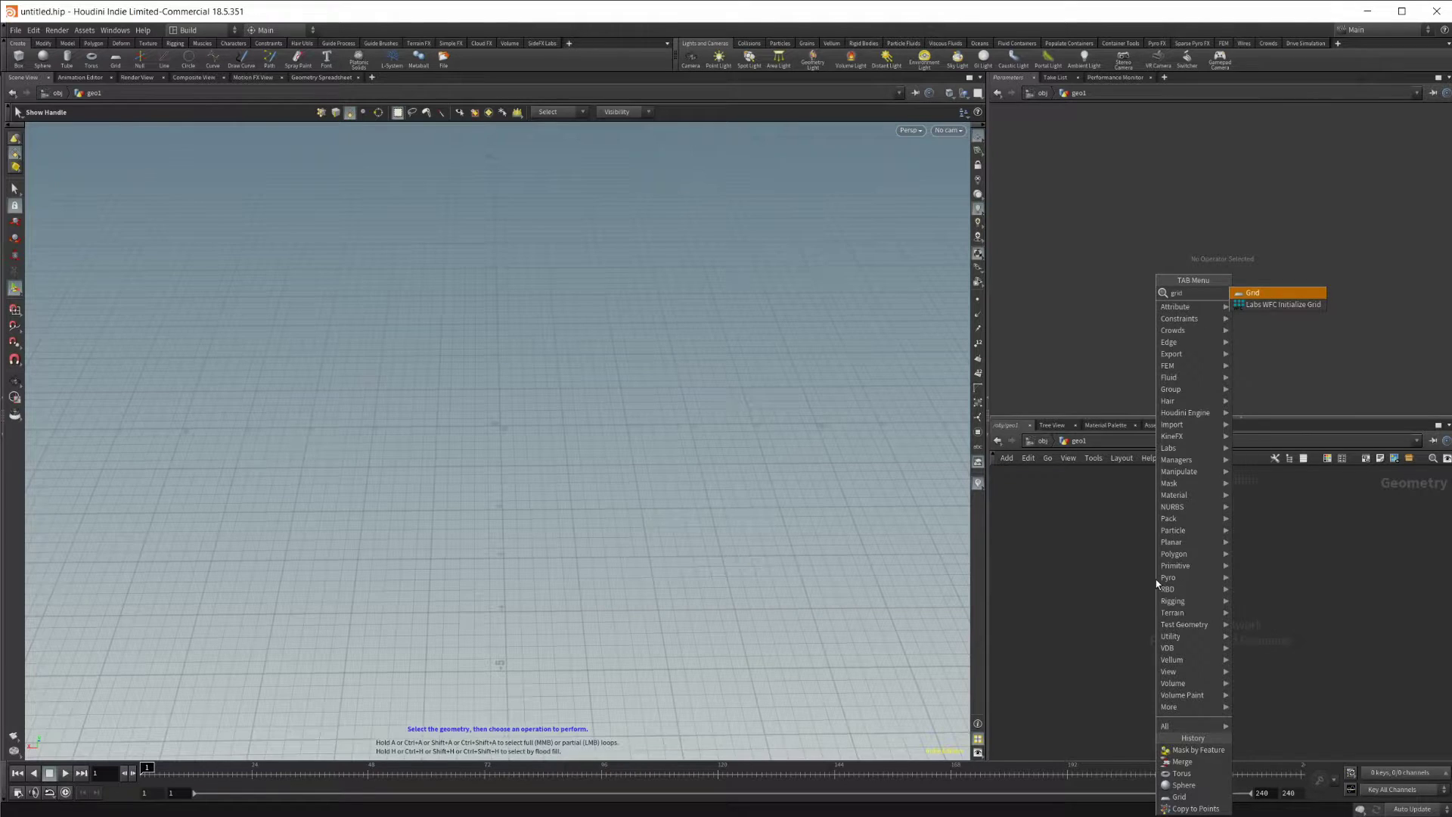
key("Return")
left_click(1155, 579)
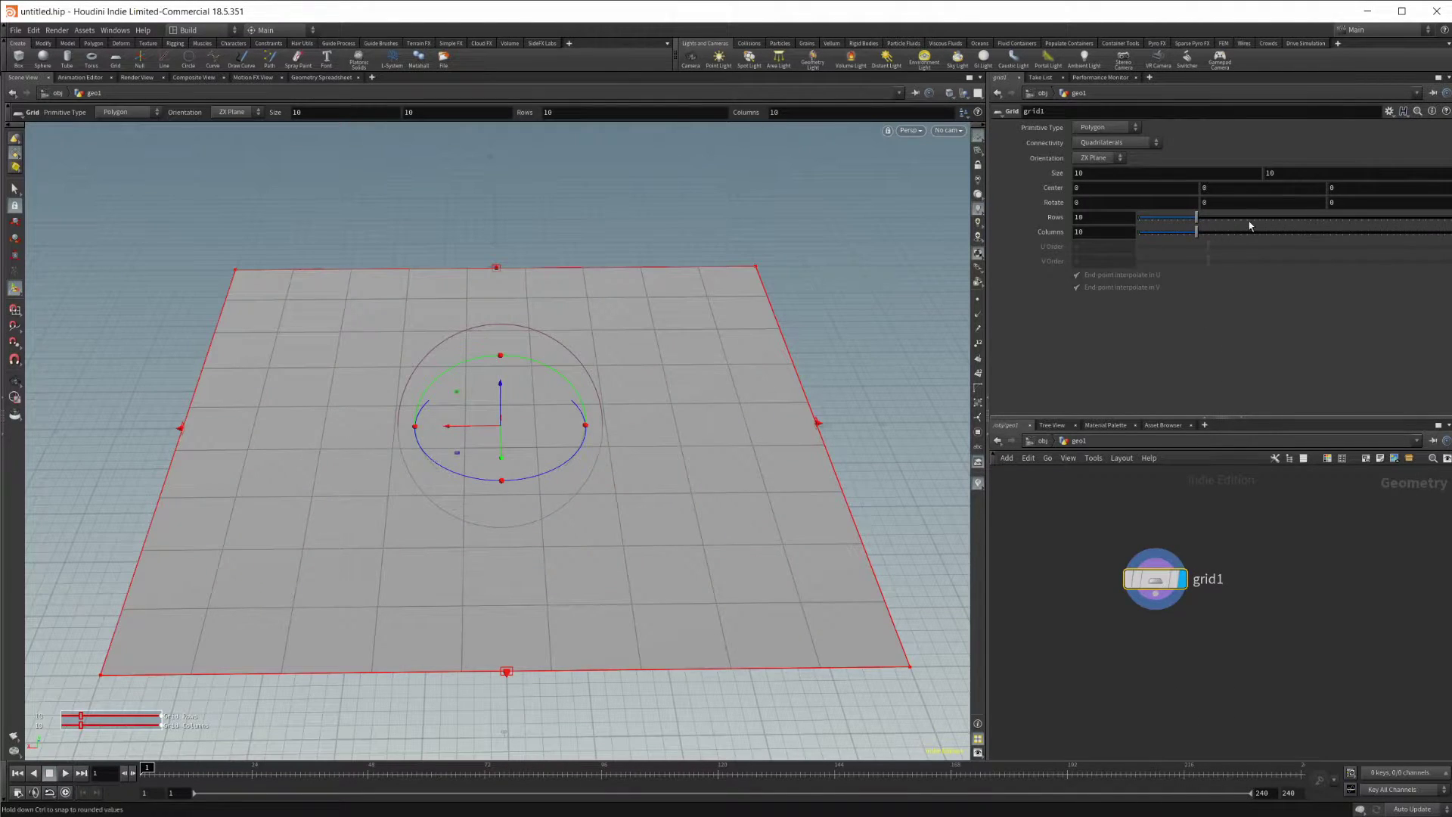
left_click_drag(1438, 233, 1450, 233)
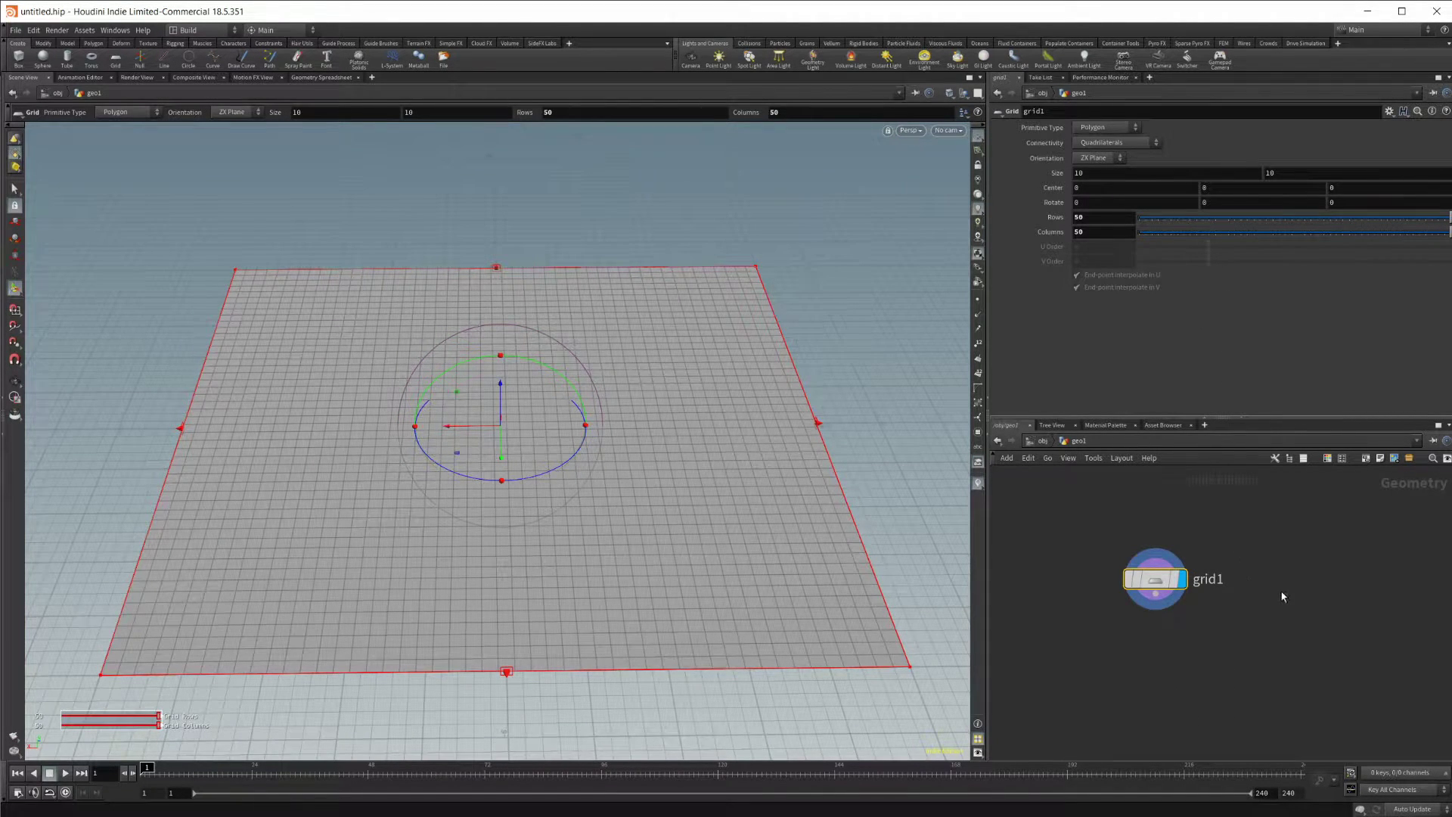
Add a Sphere node beside the grid node and raise the sphere to a Y center of about 0.71
key("Tab")
type("mou")
key("Return")
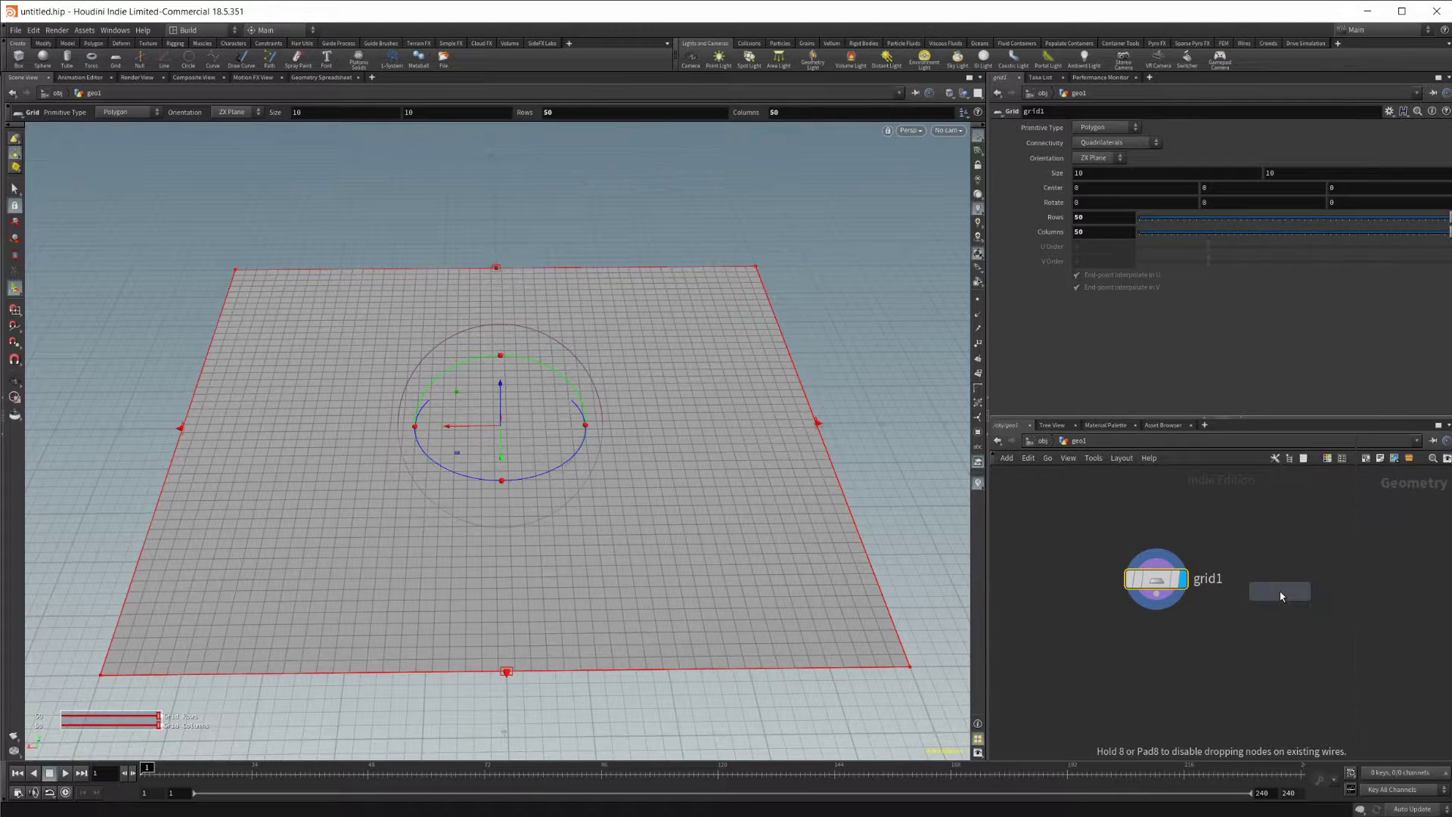
left_click(1280, 596)
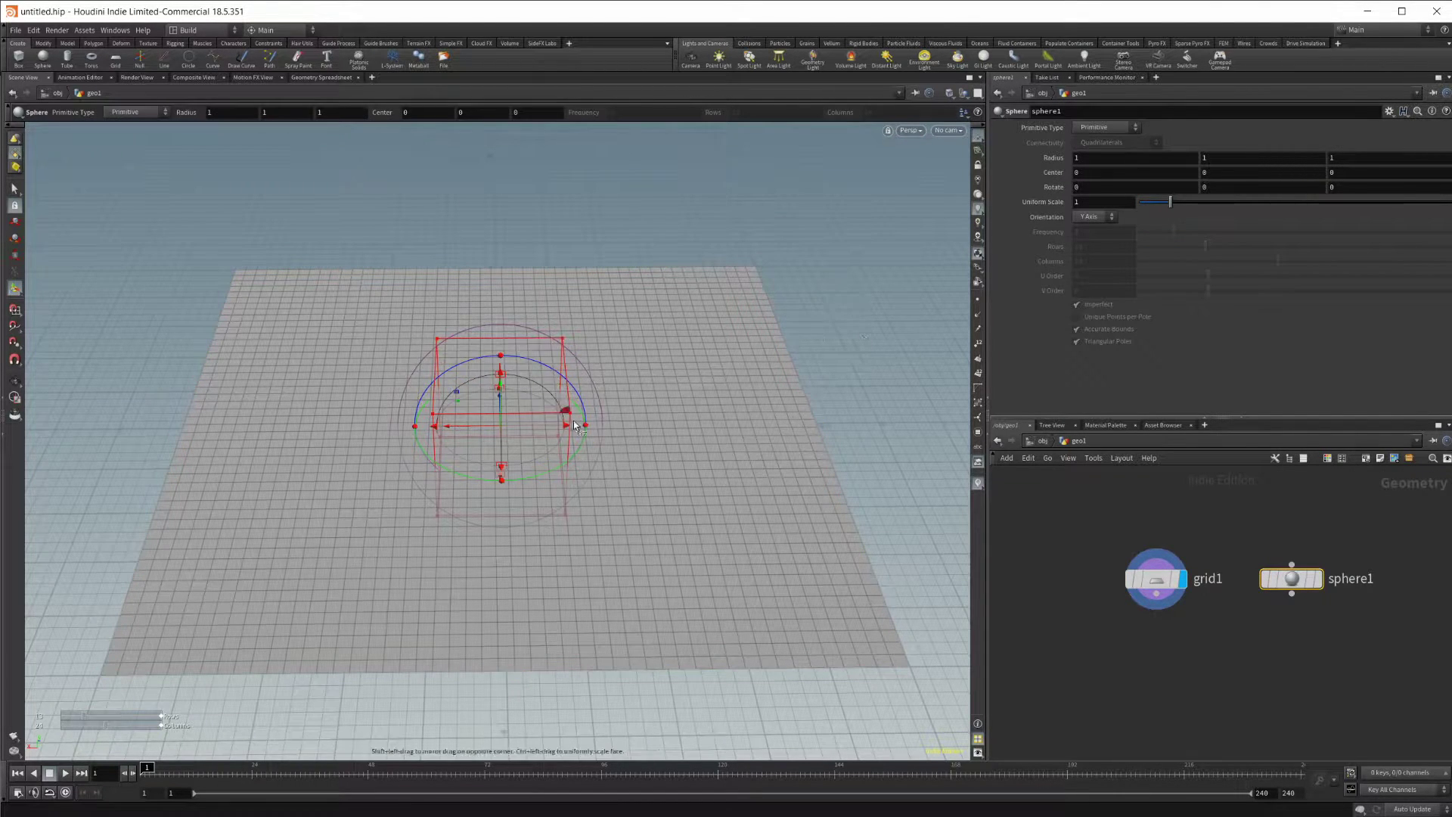
left_click_drag(491, 423, 574, 337)
key("Return")
left_click_drag(599, 509, 602, 472, "alt")
middle_click_drag(603, 472, 548, 502, "alt")
Add a Torus node beside the sphere node and display it in the viewport
middle_click_drag(1312, 694, 1123, 688)
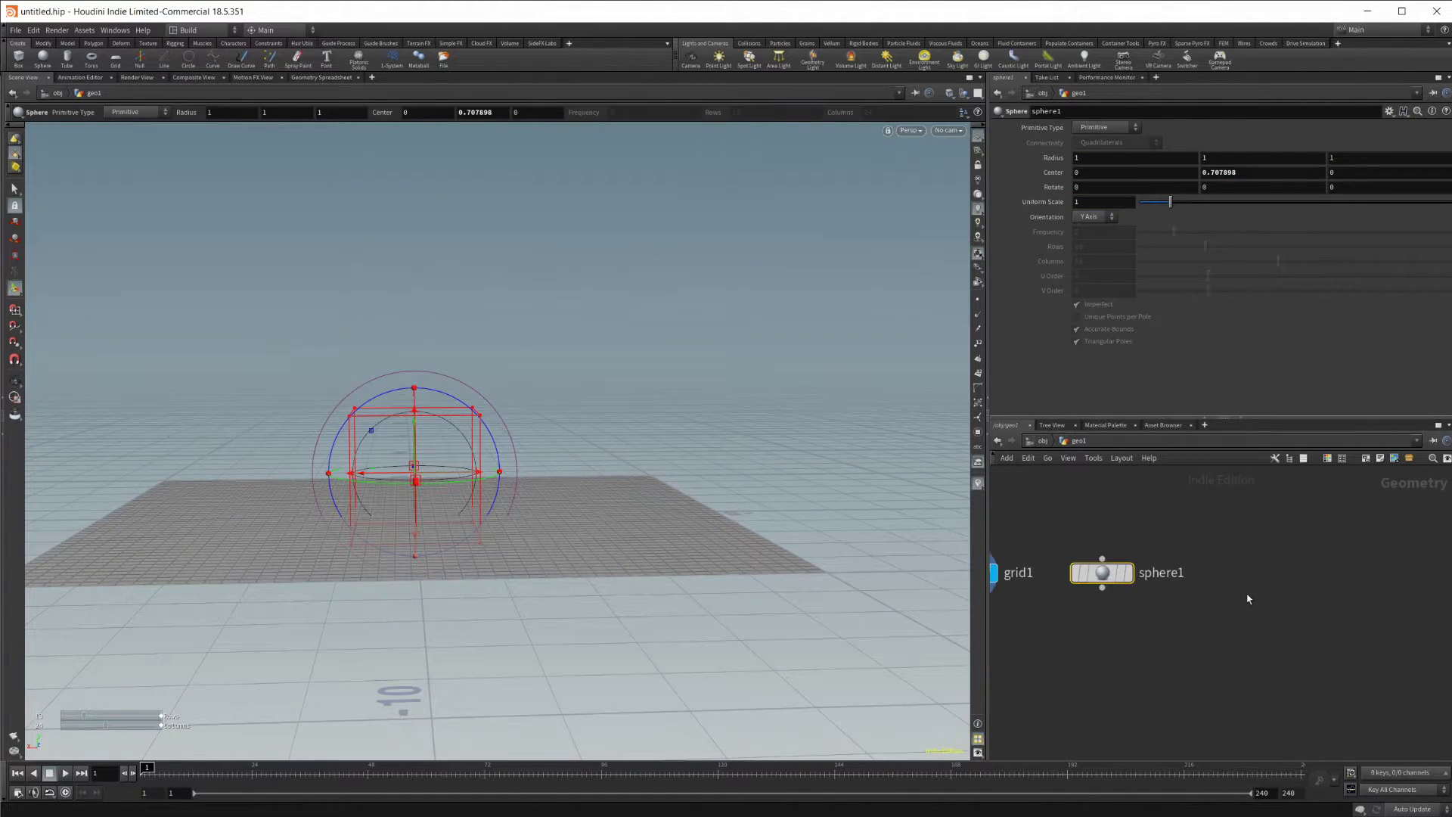
key("Tab")
type("tor")
key("Return")
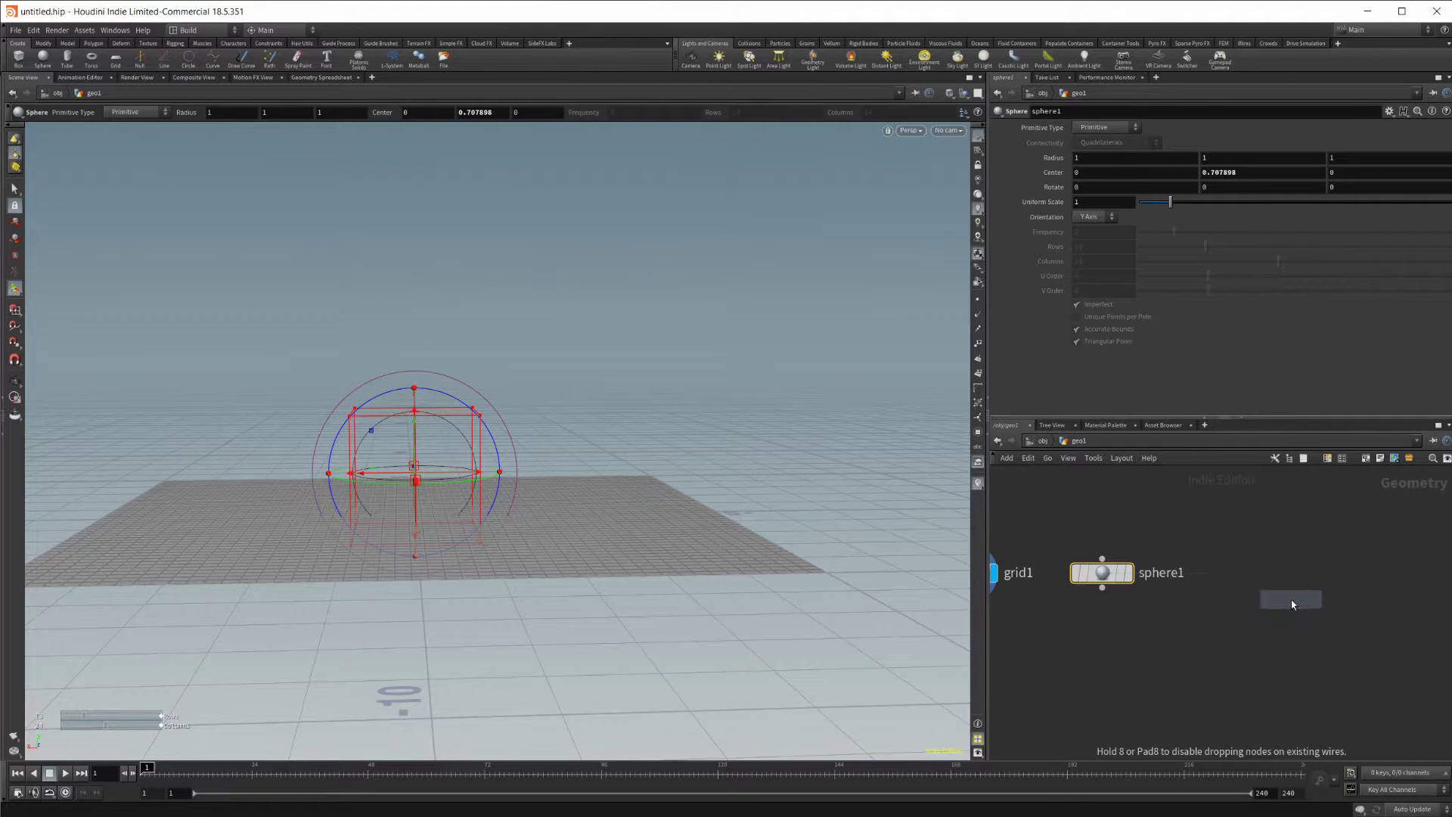
left_click(1272, 574)
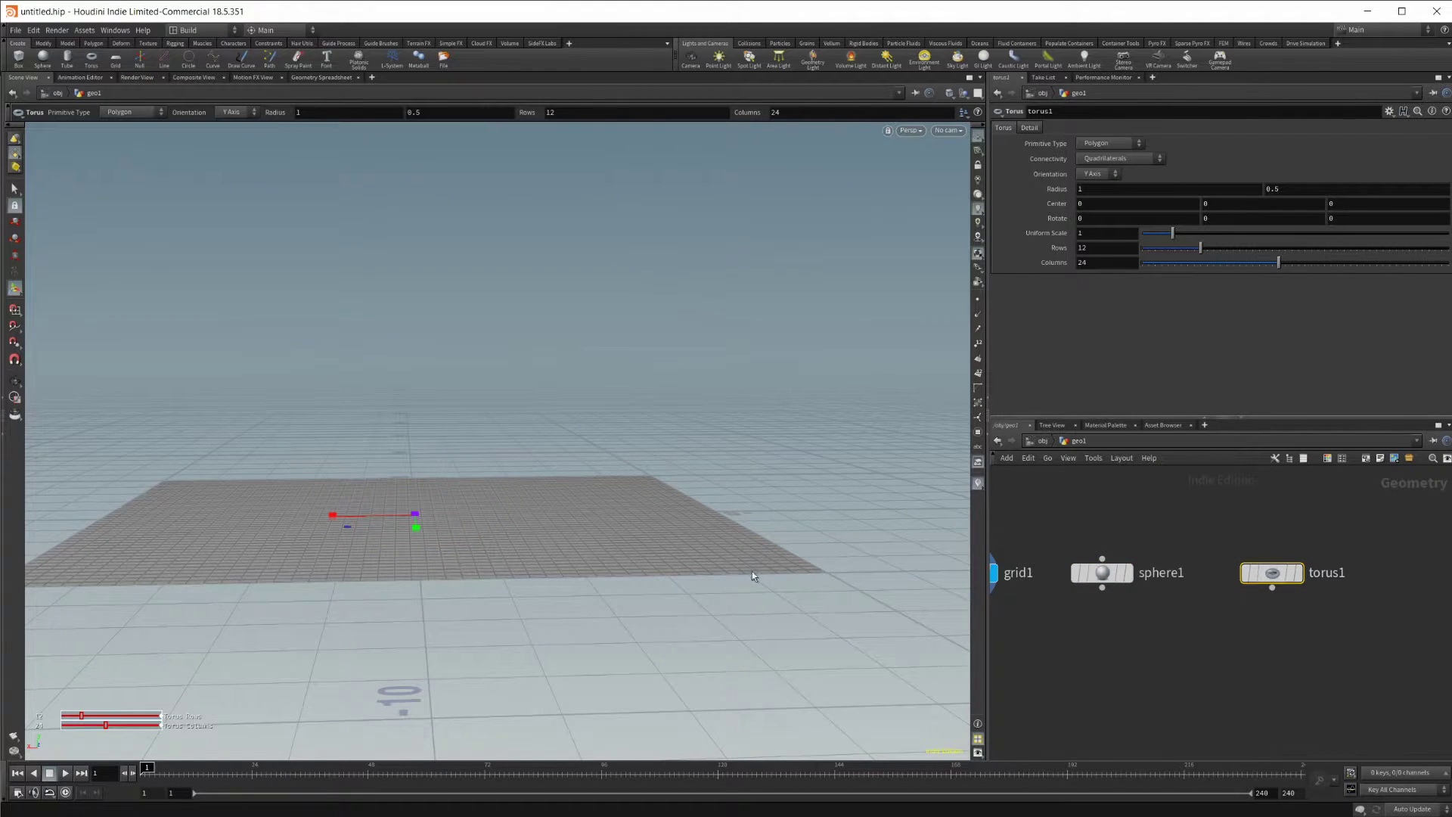
left_click(1305, 540)
Move the torus to a center of about -3.75, 0.3, -2.25
left_click_drag(496, 577, 485, 644, "alt")
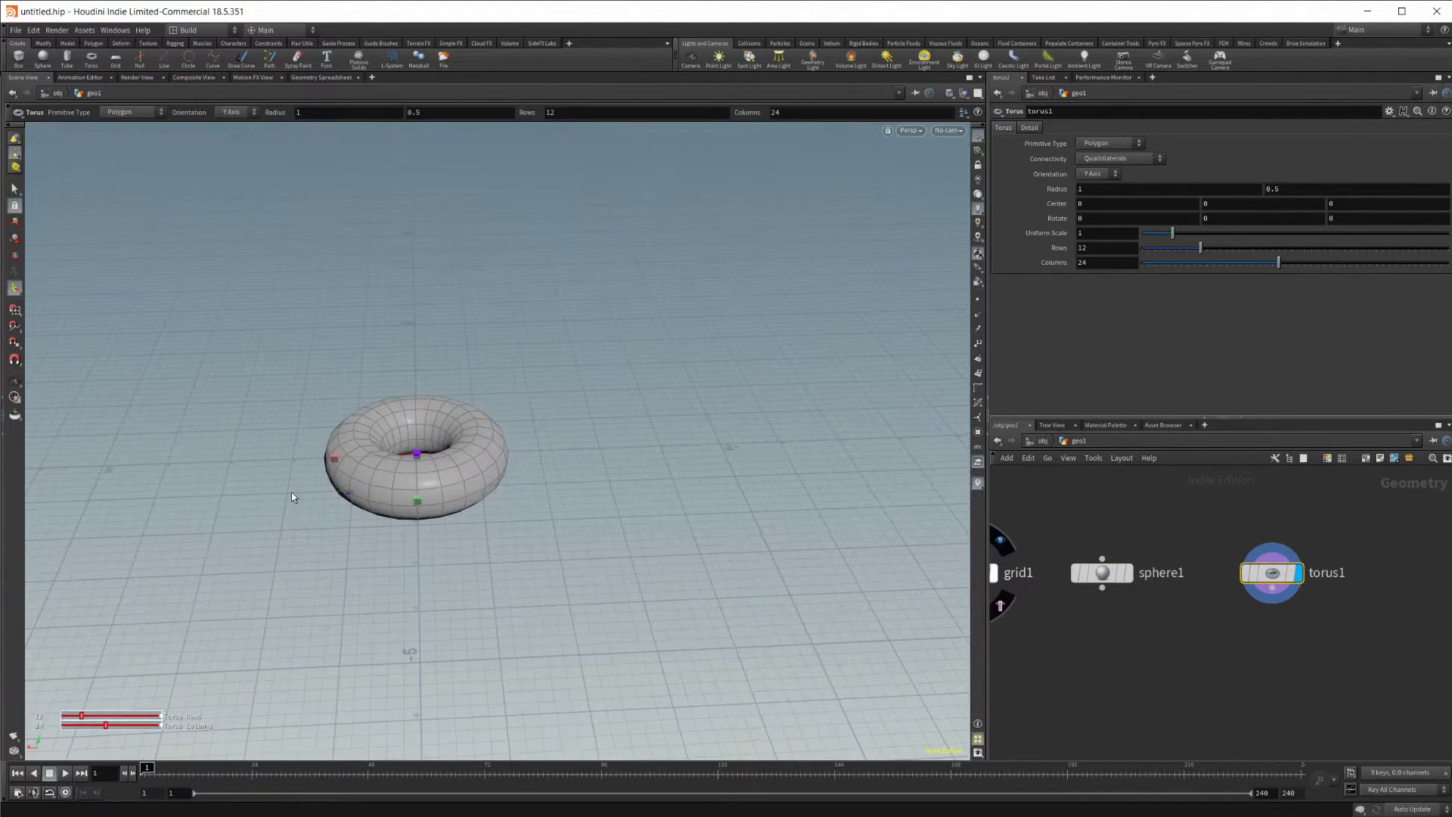
left_click(15, 222)
left_click_drag(333, 460, 566, 461)
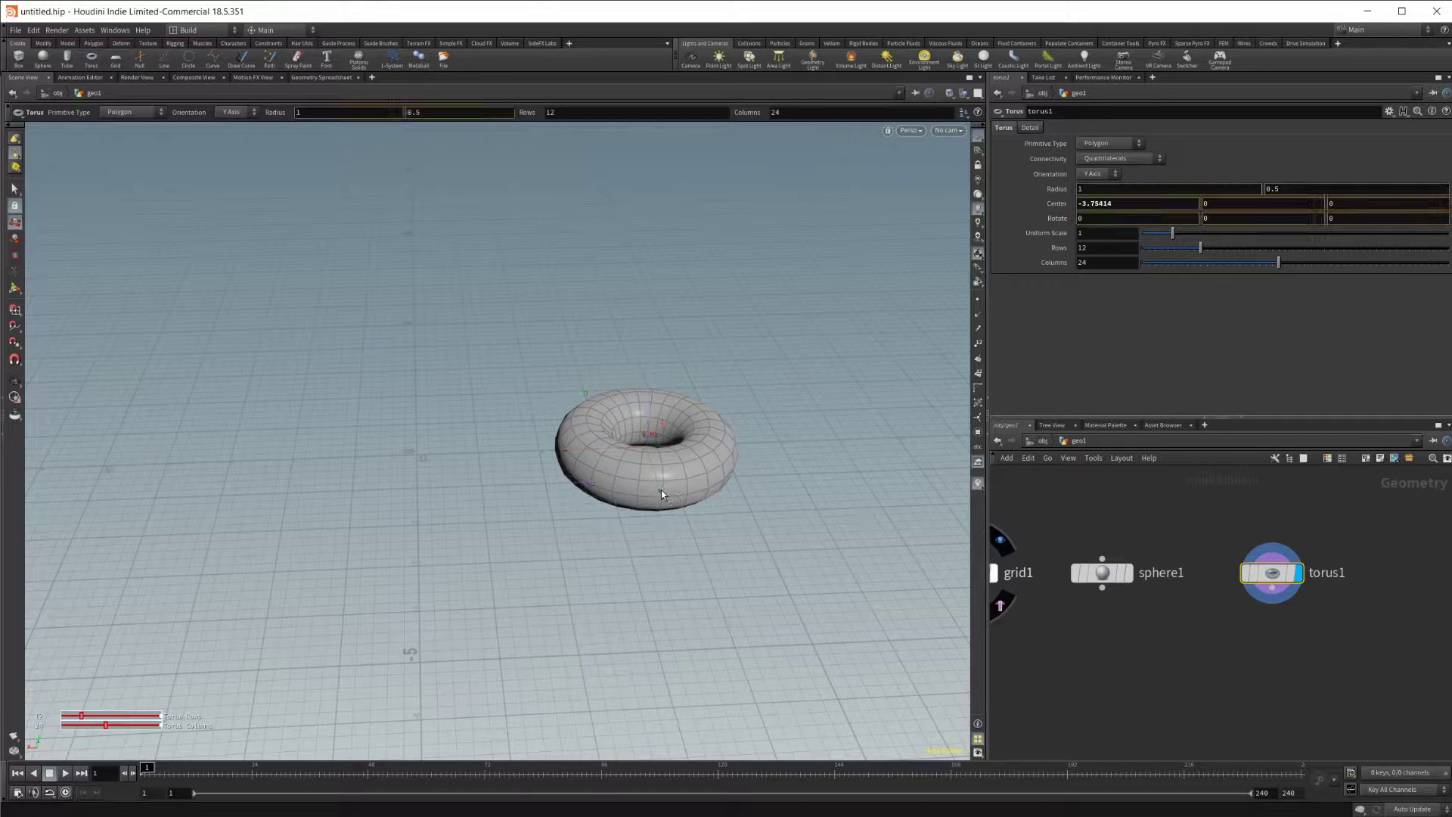
left_click_drag(660, 490, 683, 452)
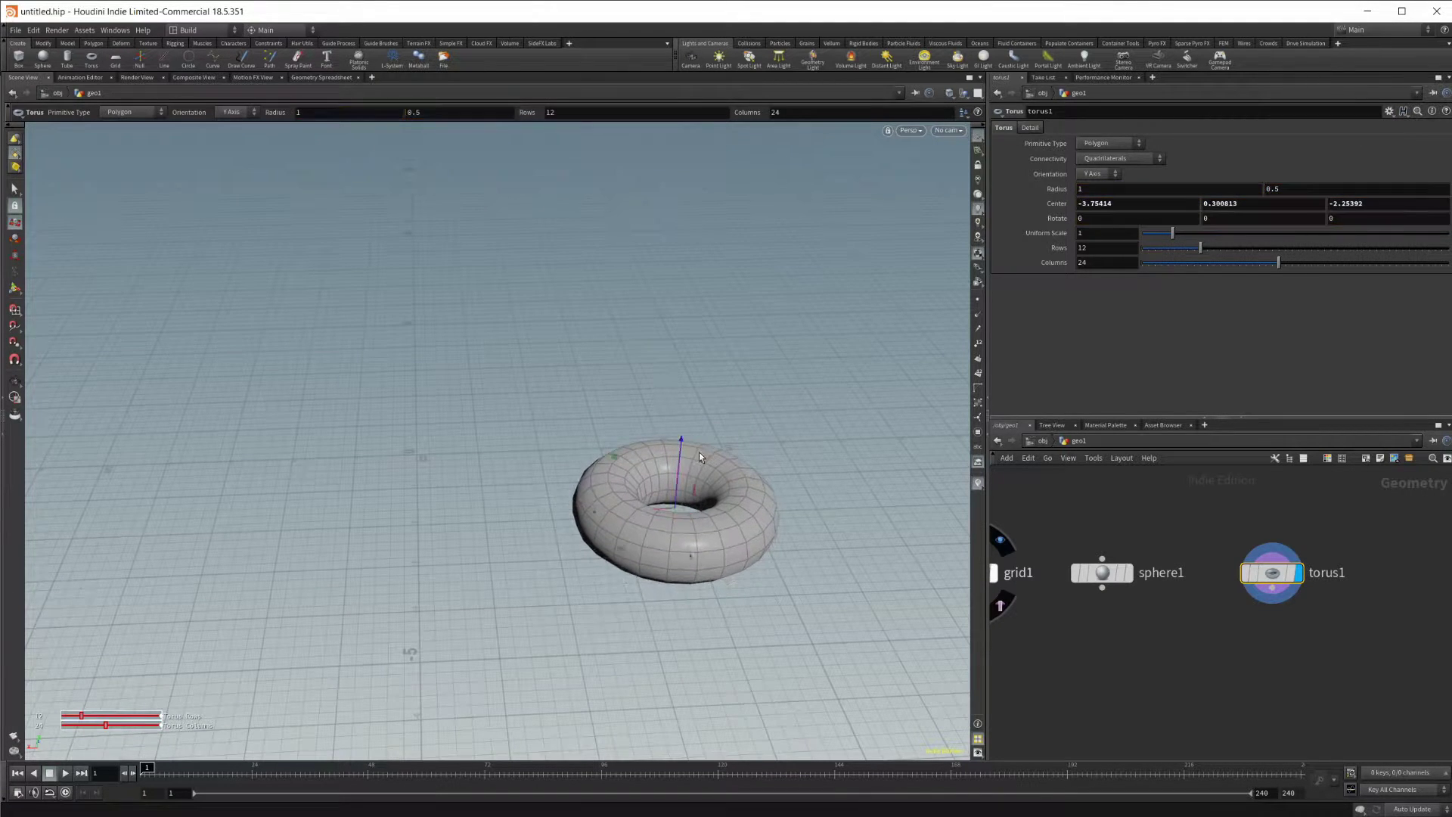
left_click_drag(624, 591, 564, 536, "alt")
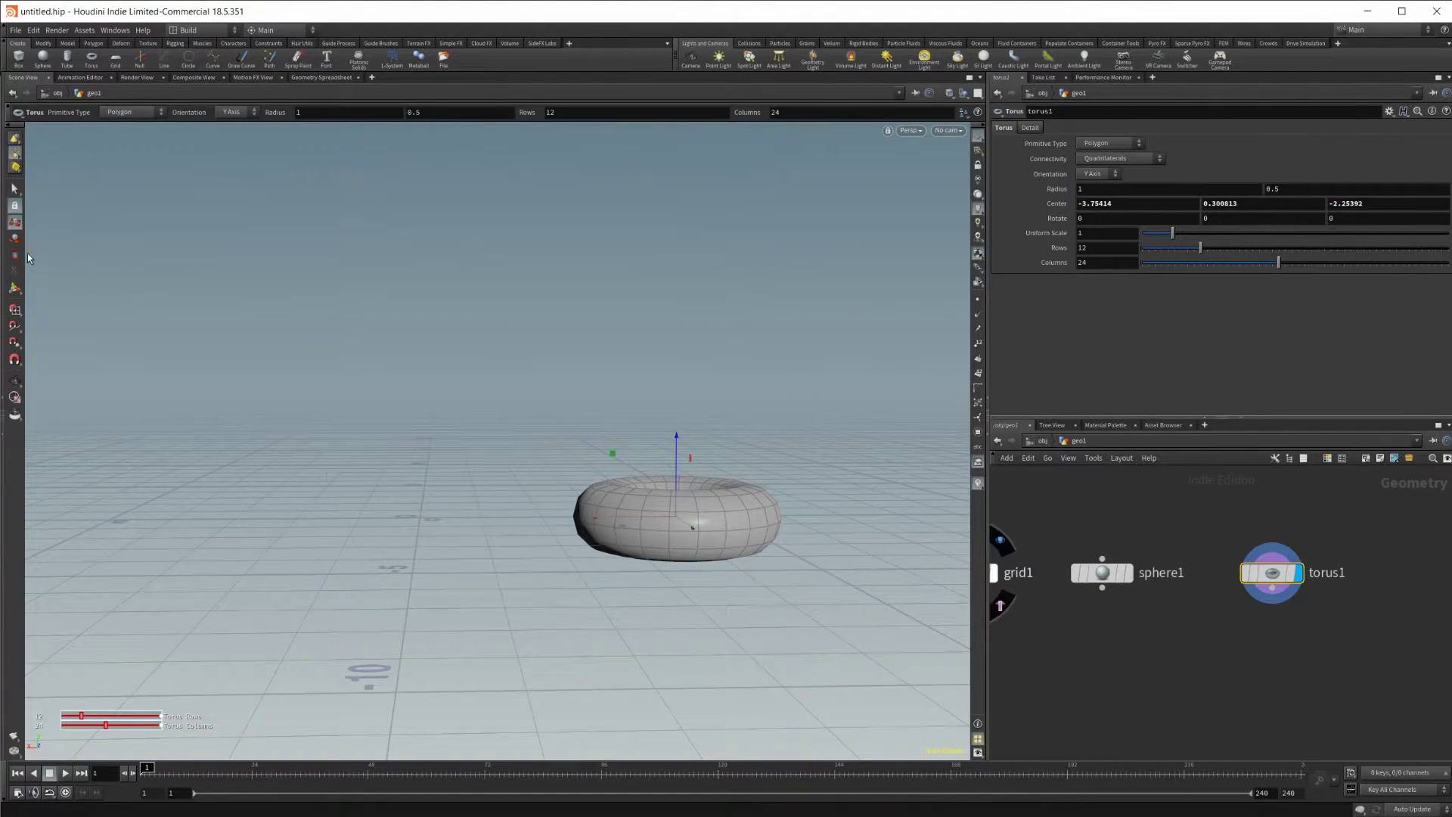
left_click(15, 188)
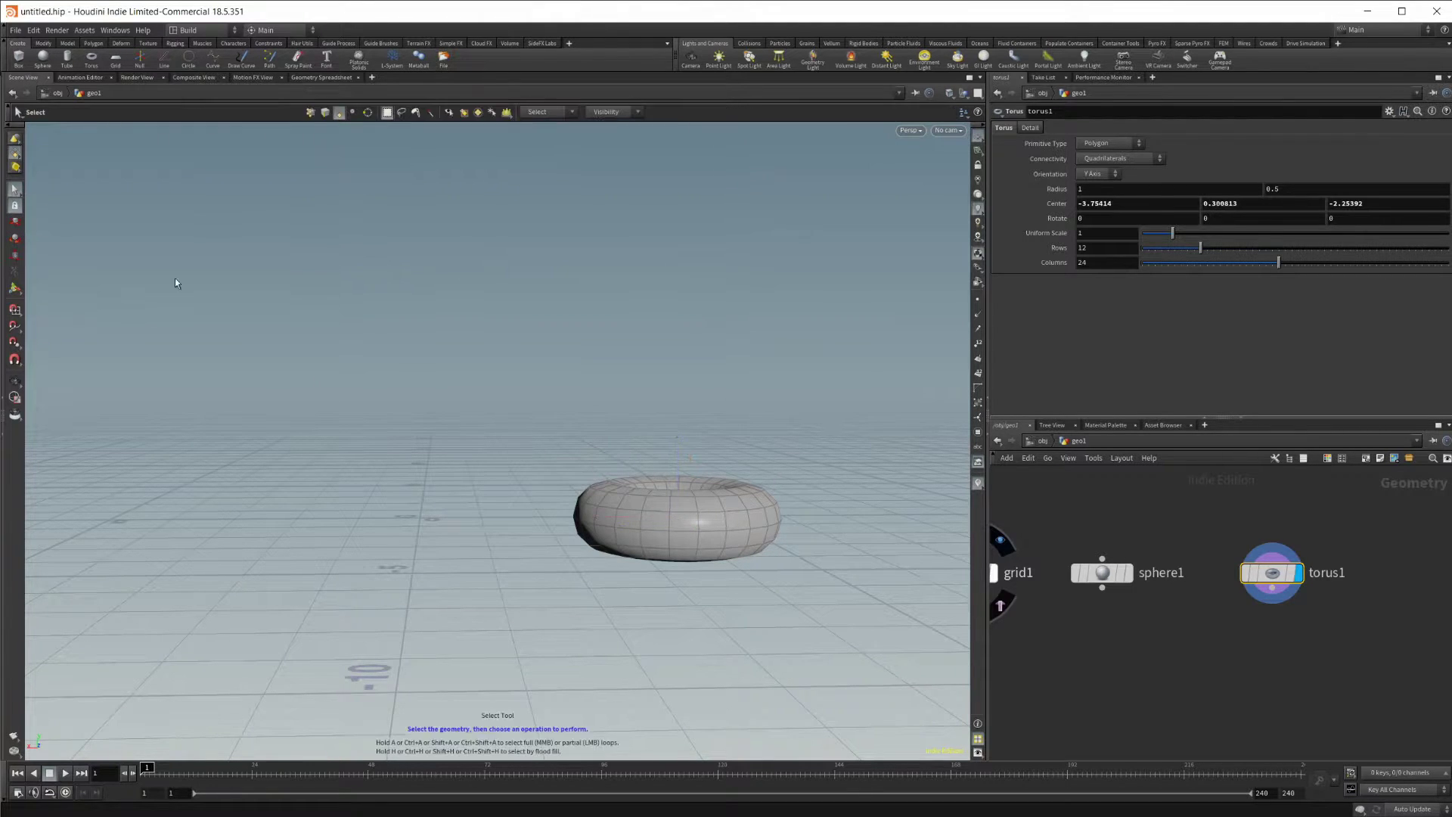
Add a Merge node, connect the grid, sphere and torus to it, and display the merged result
key("Tab")
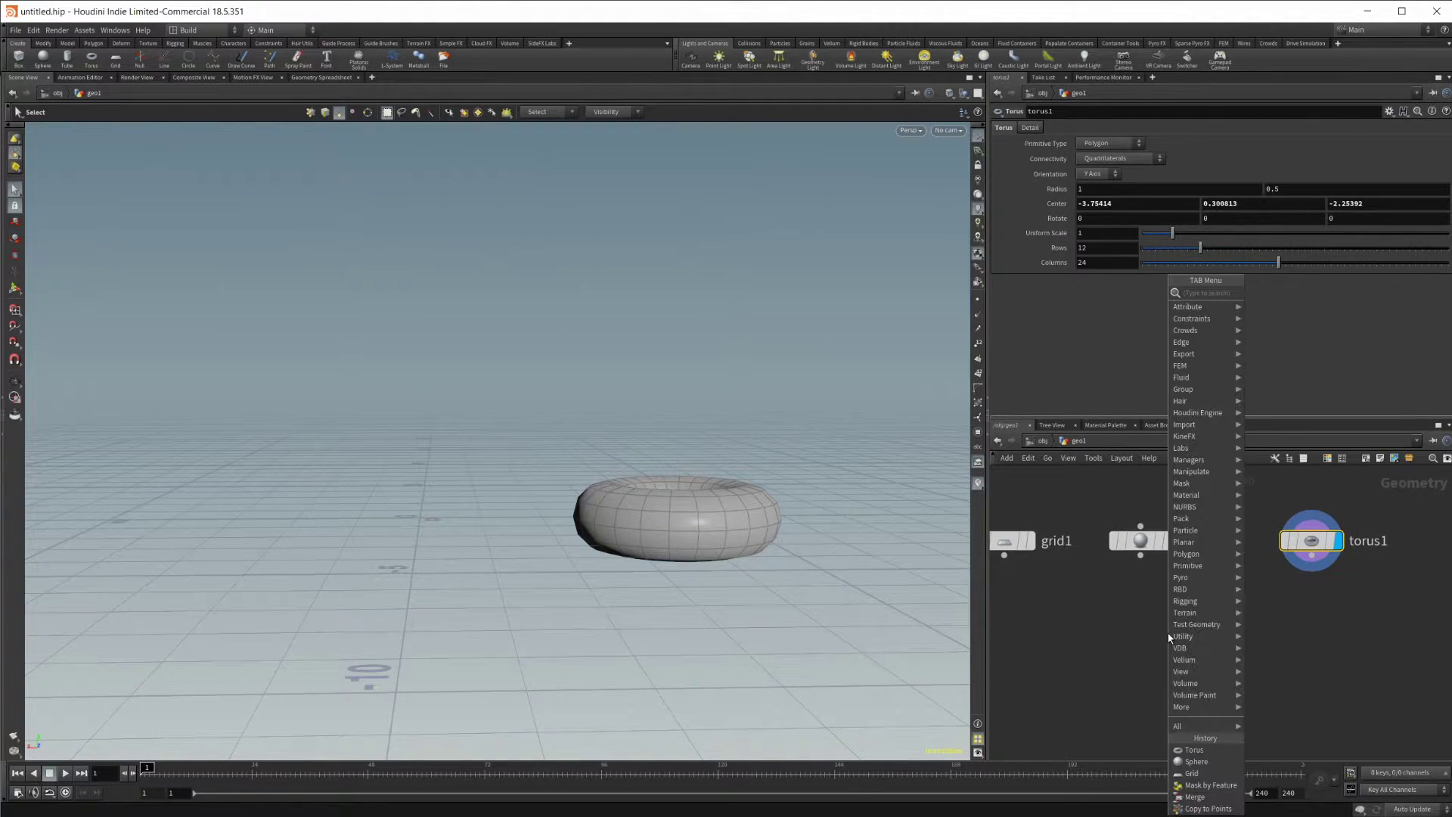
type("merge")
key("Return")
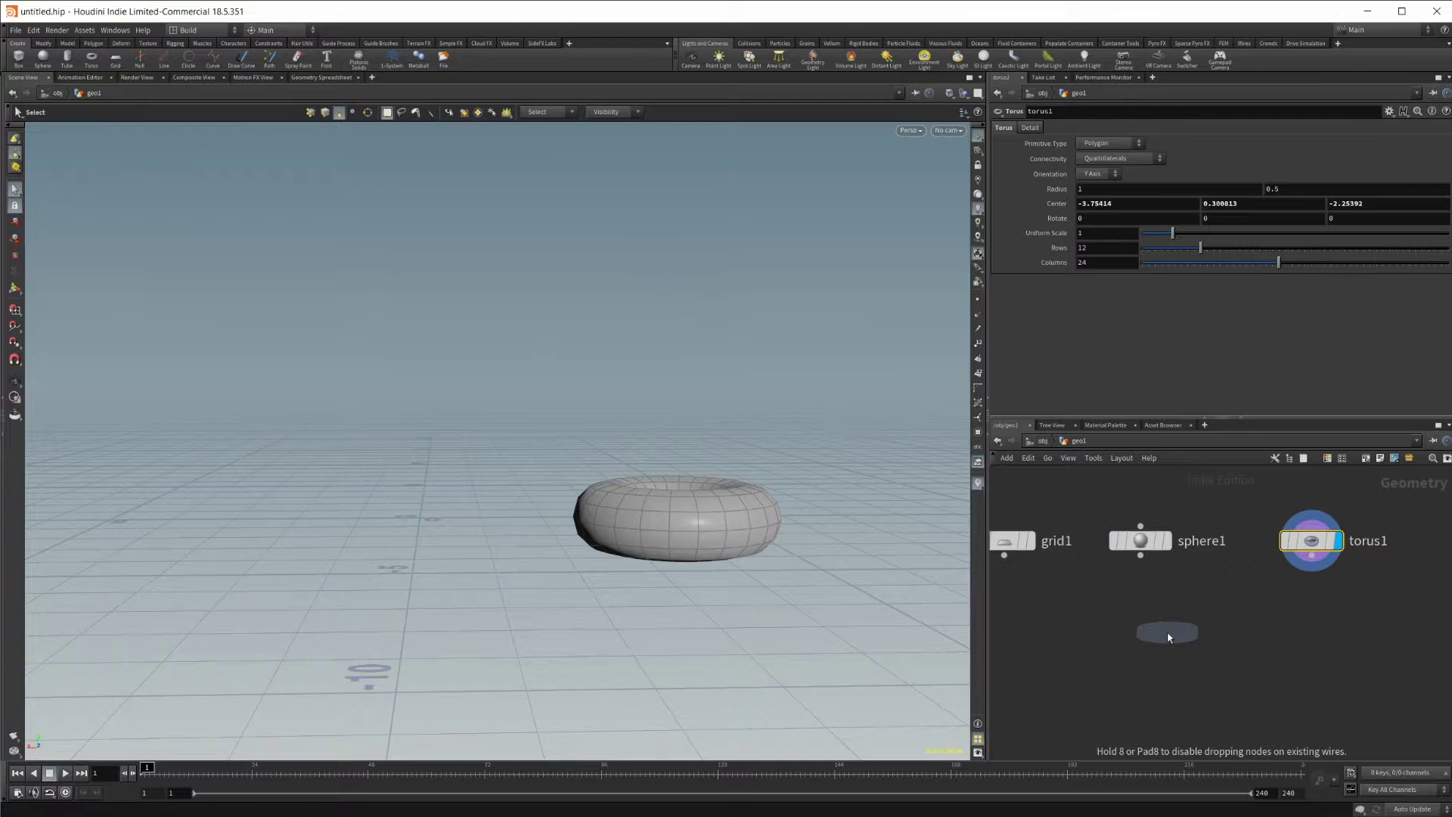
left_click(1149, 656)
left_click_drag(1012, 590, 1349, 493)
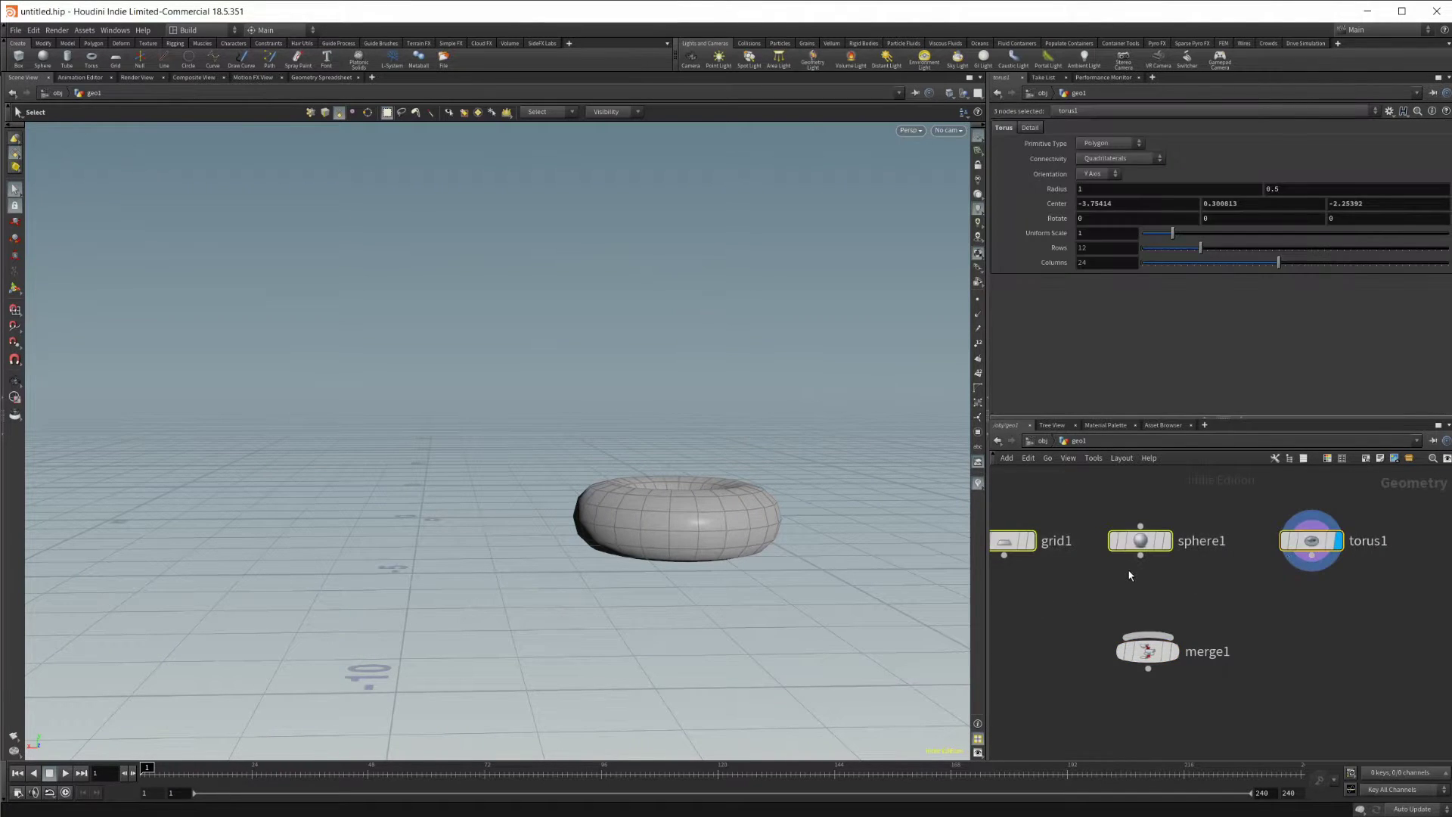
left_click_drag(1139, 556, 1140, 625)
left_click(1176, 612)
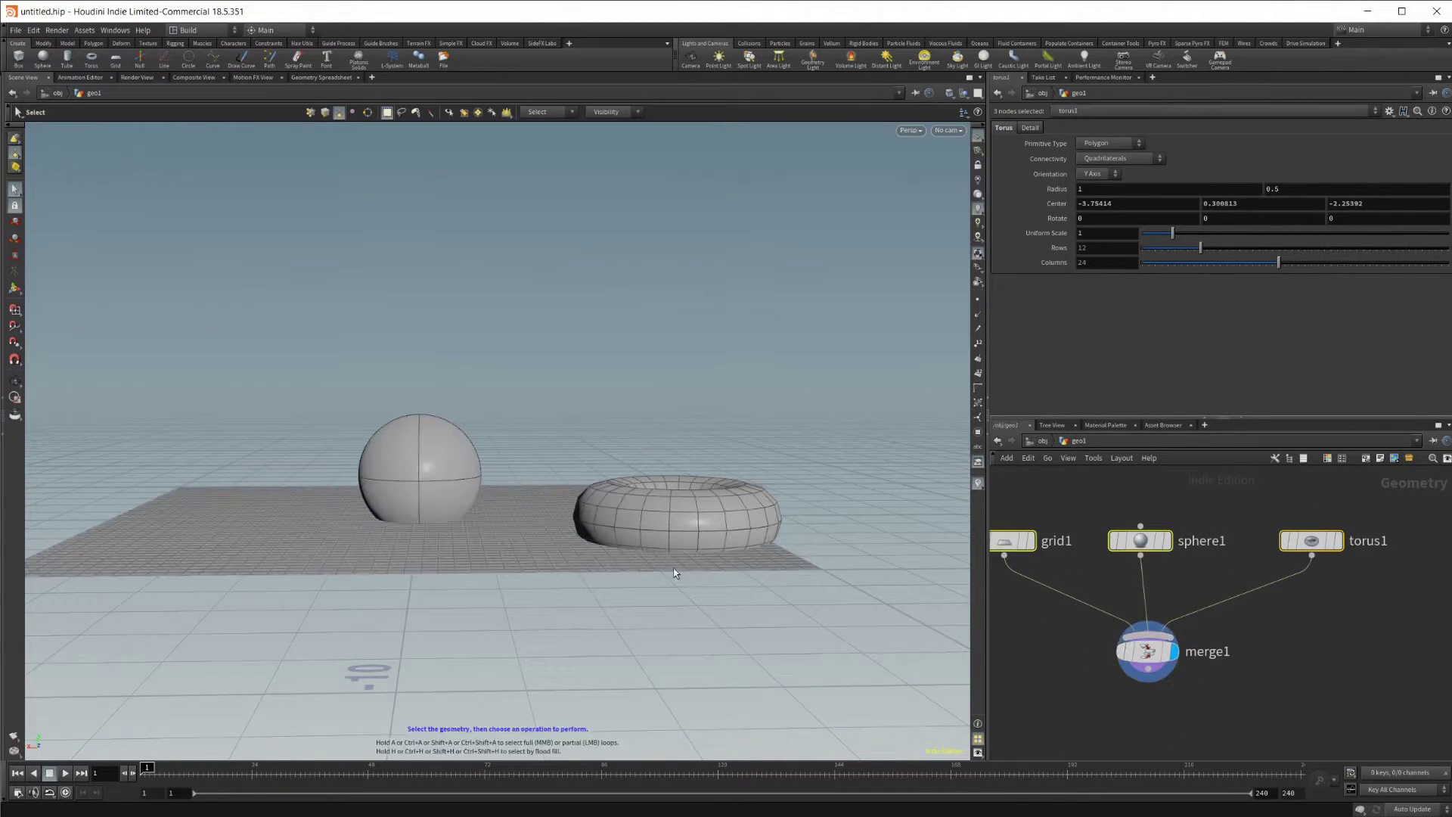
Change the sphere's primitive type to Polygon and set its frequency to 10
key("Escape")
left_click_drag(431, 500, 913, 495)
key("s")
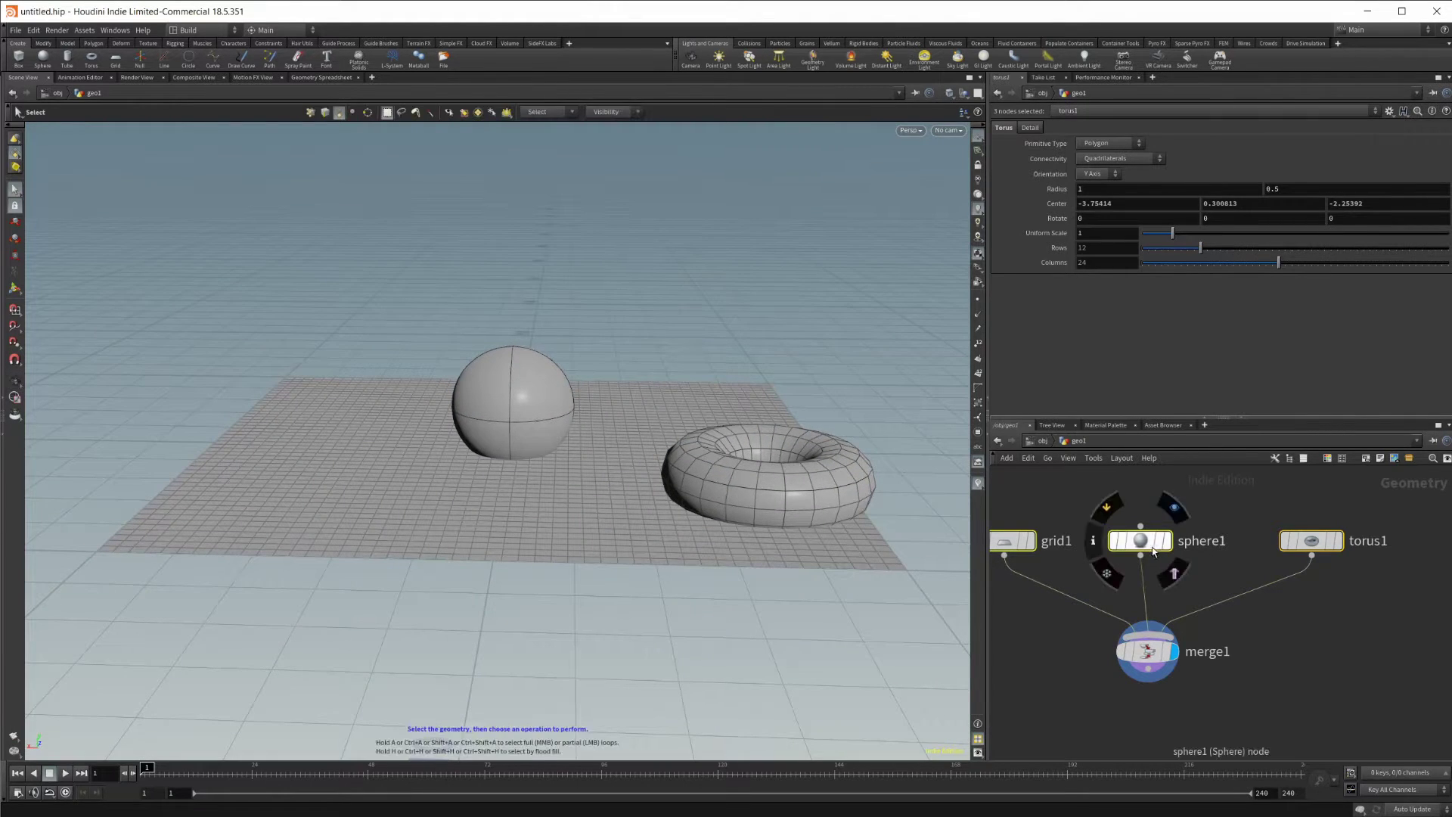
left_click(1140, 539)
left_click(1137, 132)
left_click(1107, 150)
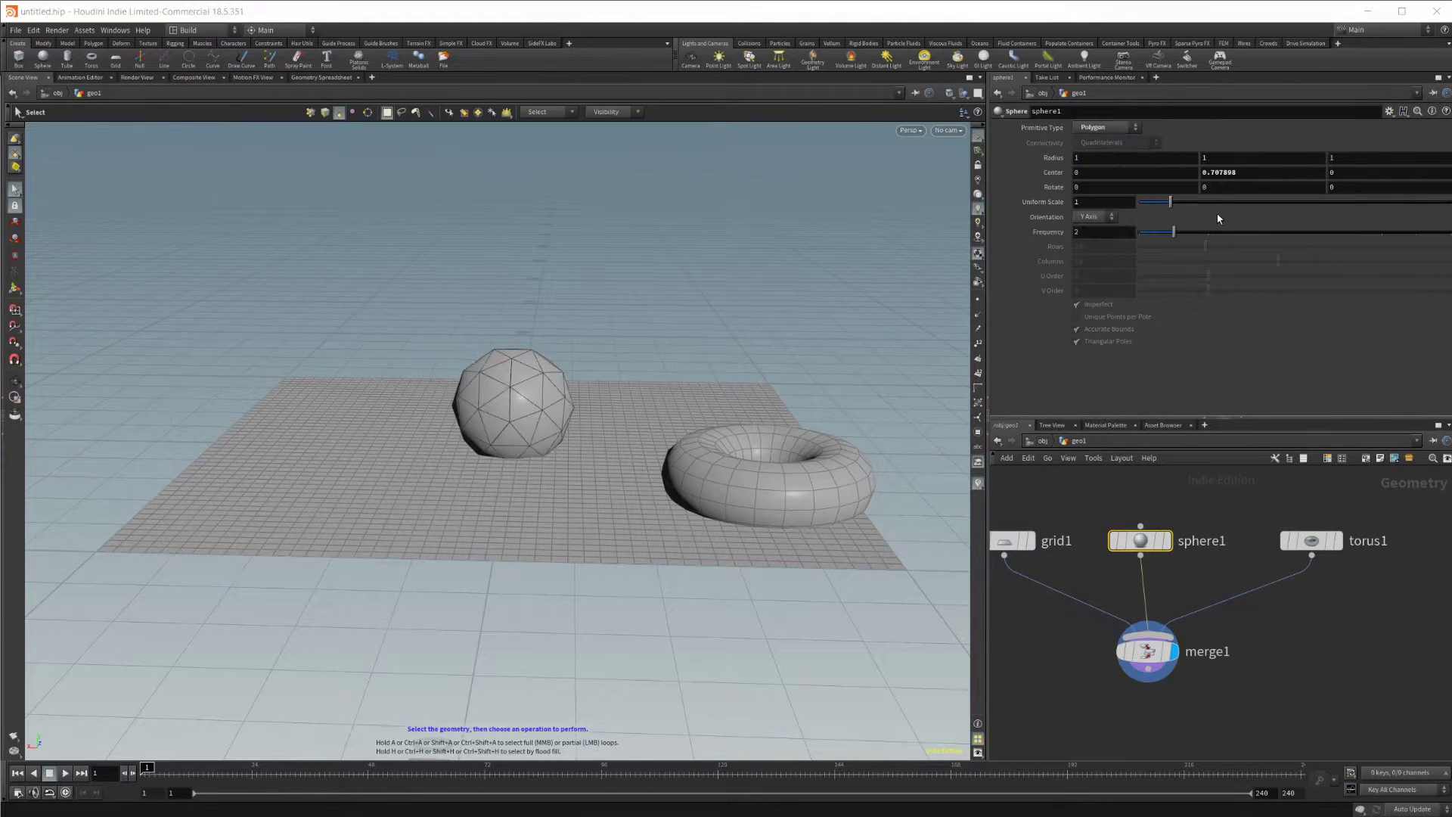
left_click_drag(1193, 231, 1450, 232)
key("Escape")
left_click_drag(470, 421, 610, 511)
middle_click_drag(610, 511, 703, 502, "alt")
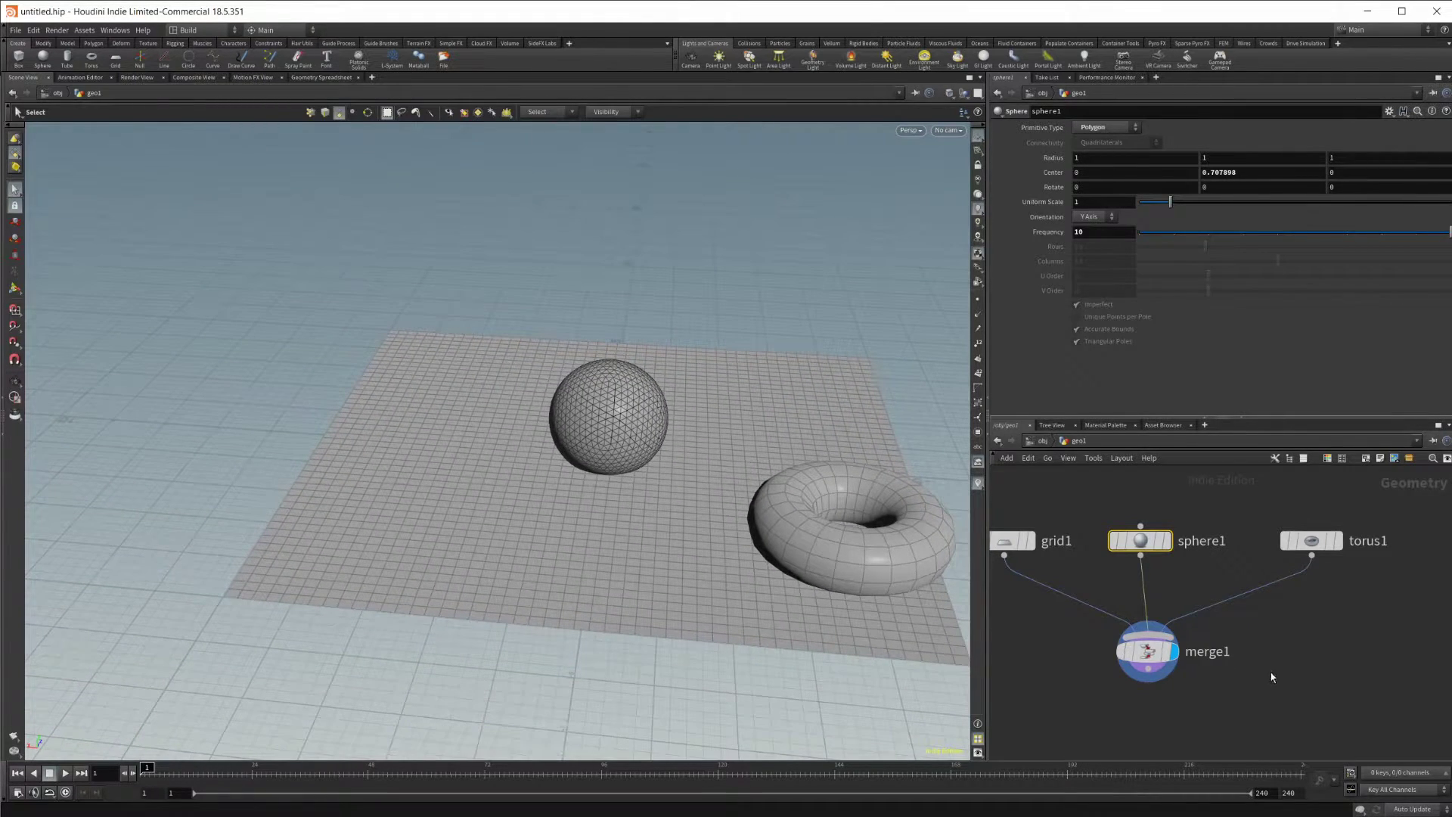
middle_click_drag(1205, 742, 1186, 632)
key("Tab")
type("merge")
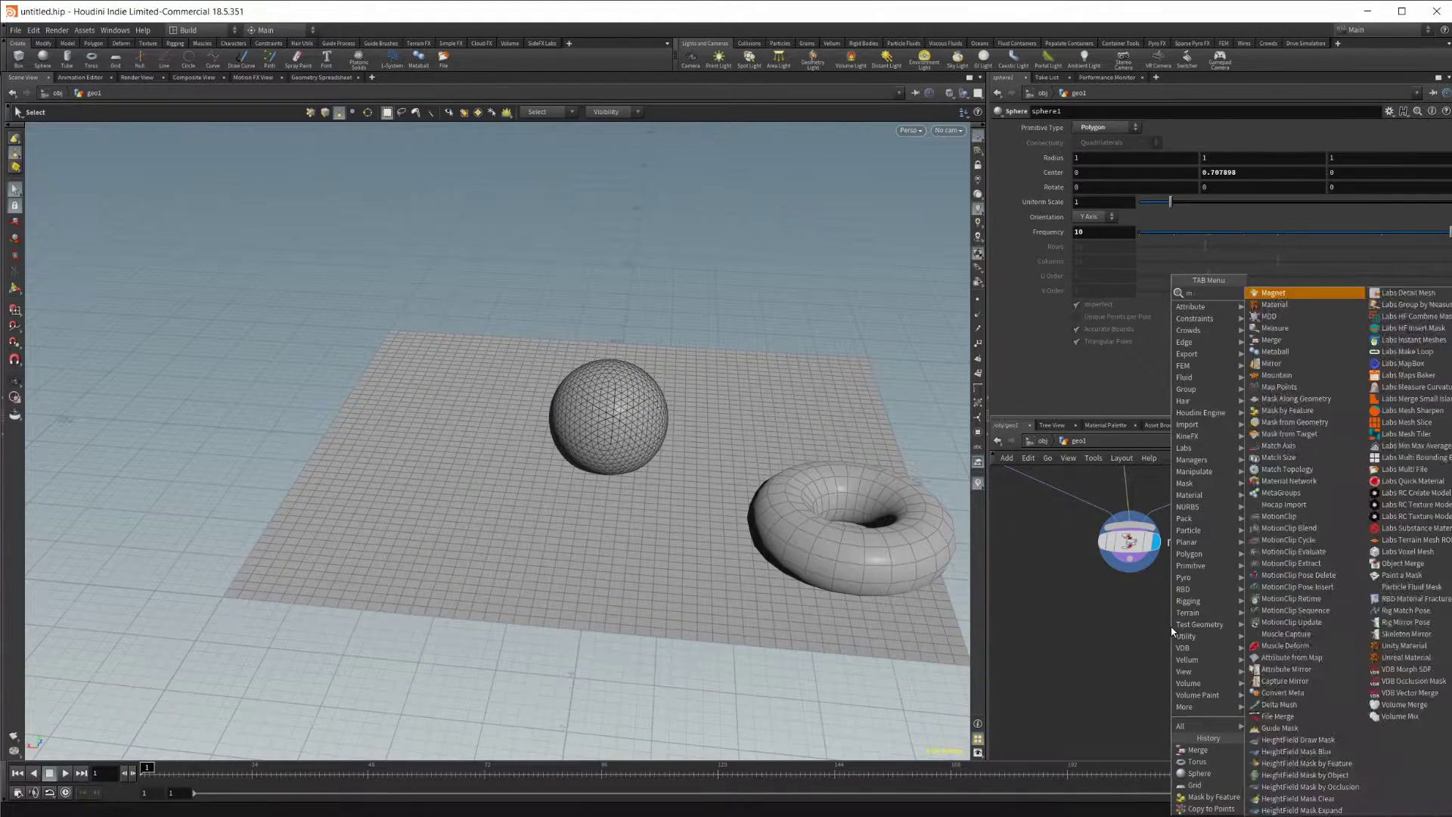
key("BackSpace")
key("BackSpace")
key("BackSpace")
key("BackSpace")
type("ask")
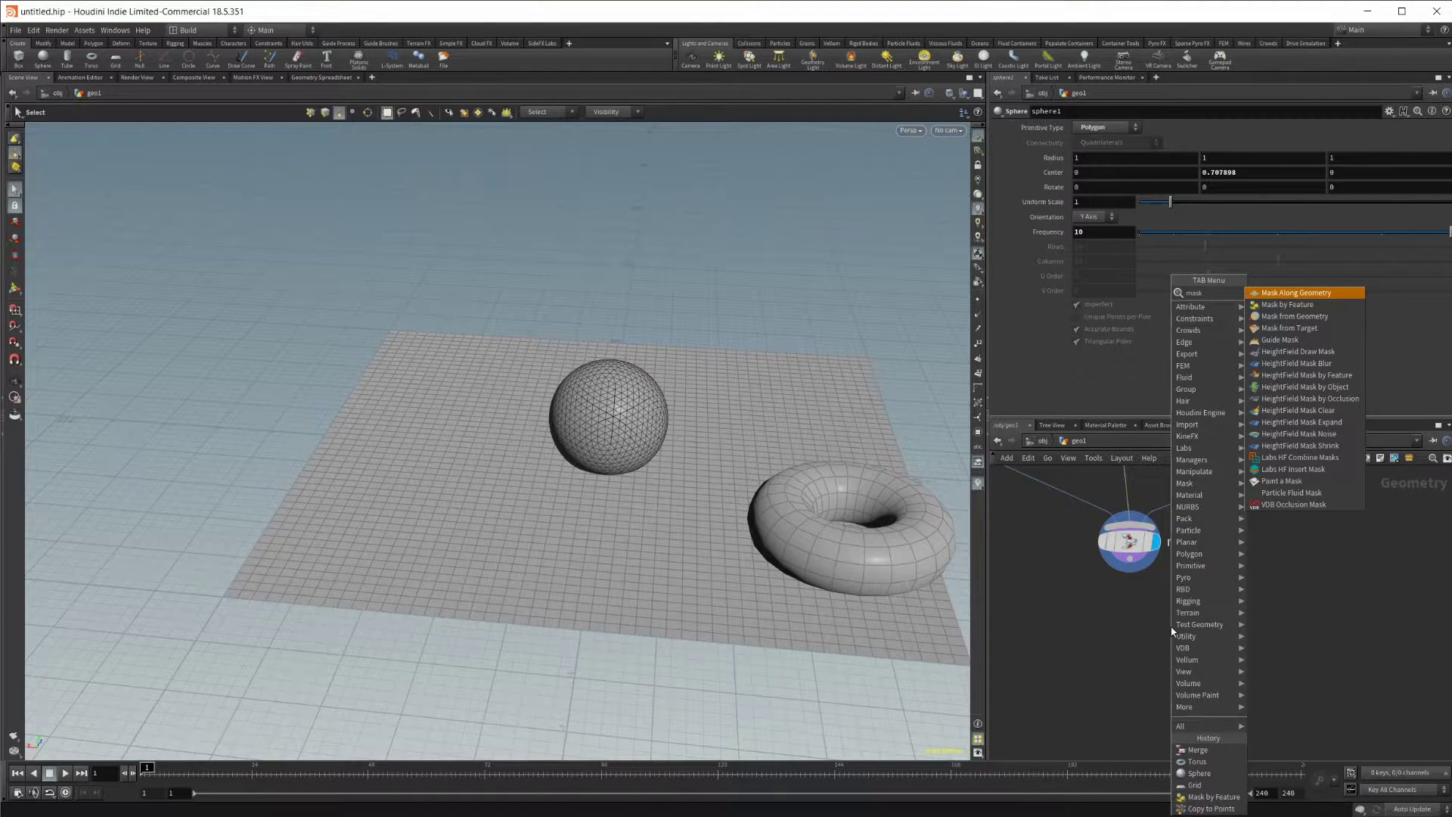
key("Down")
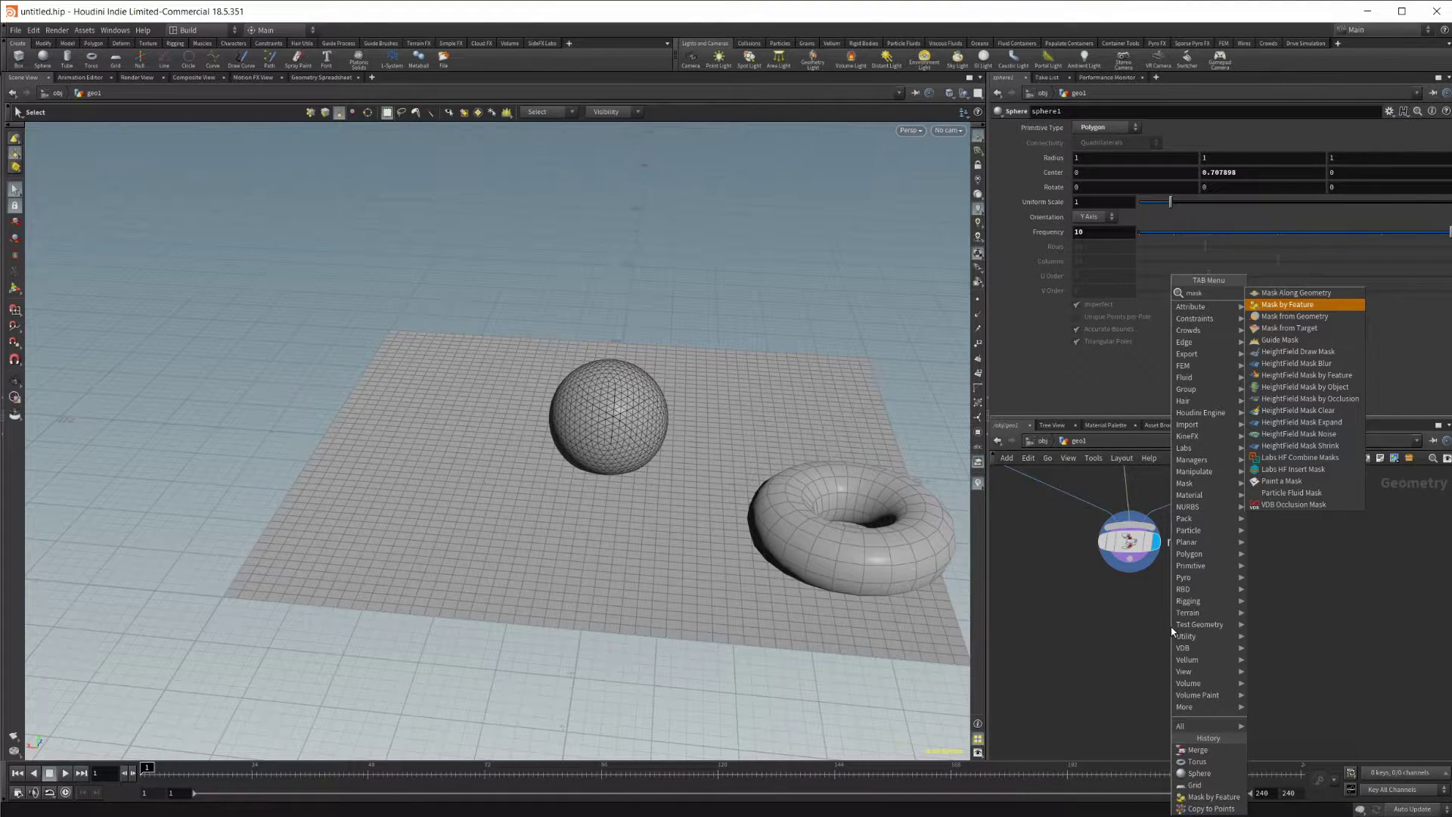
key("Return")
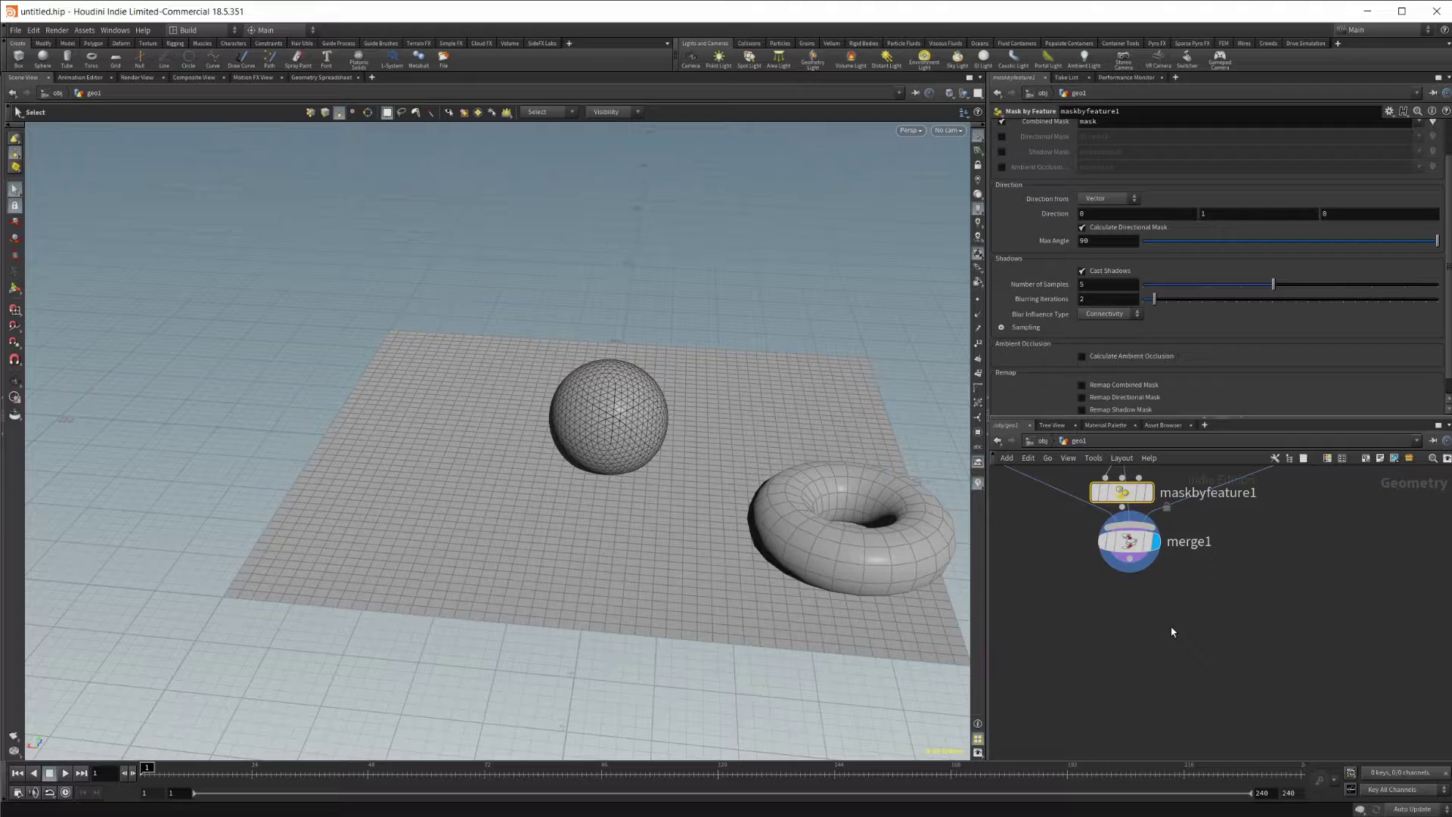
key("ctrl+z")
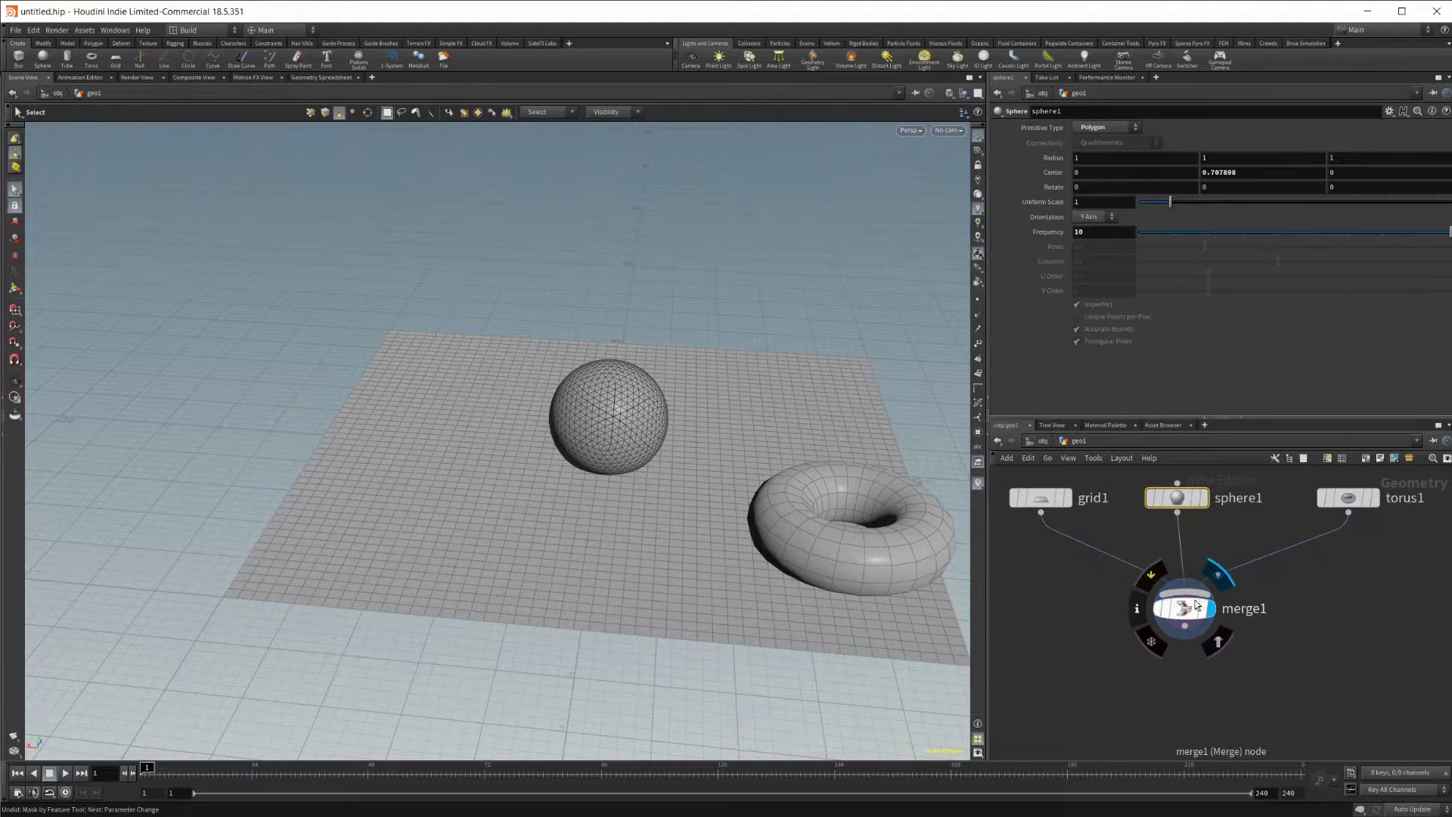
Append a Mask by Feature node to the output of the merge node
left_click(1187, 612)
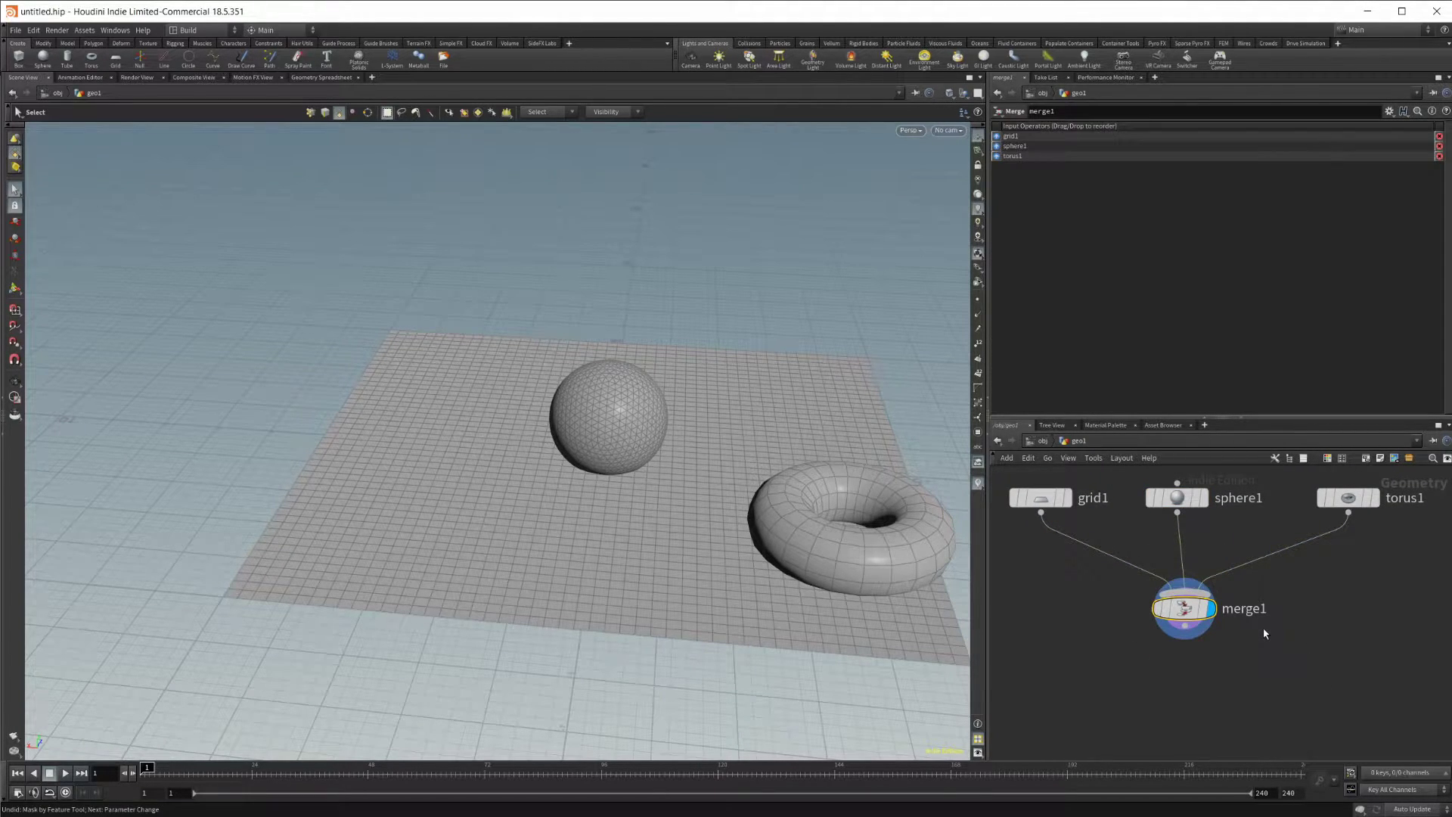
key("Tab")
type("mask")
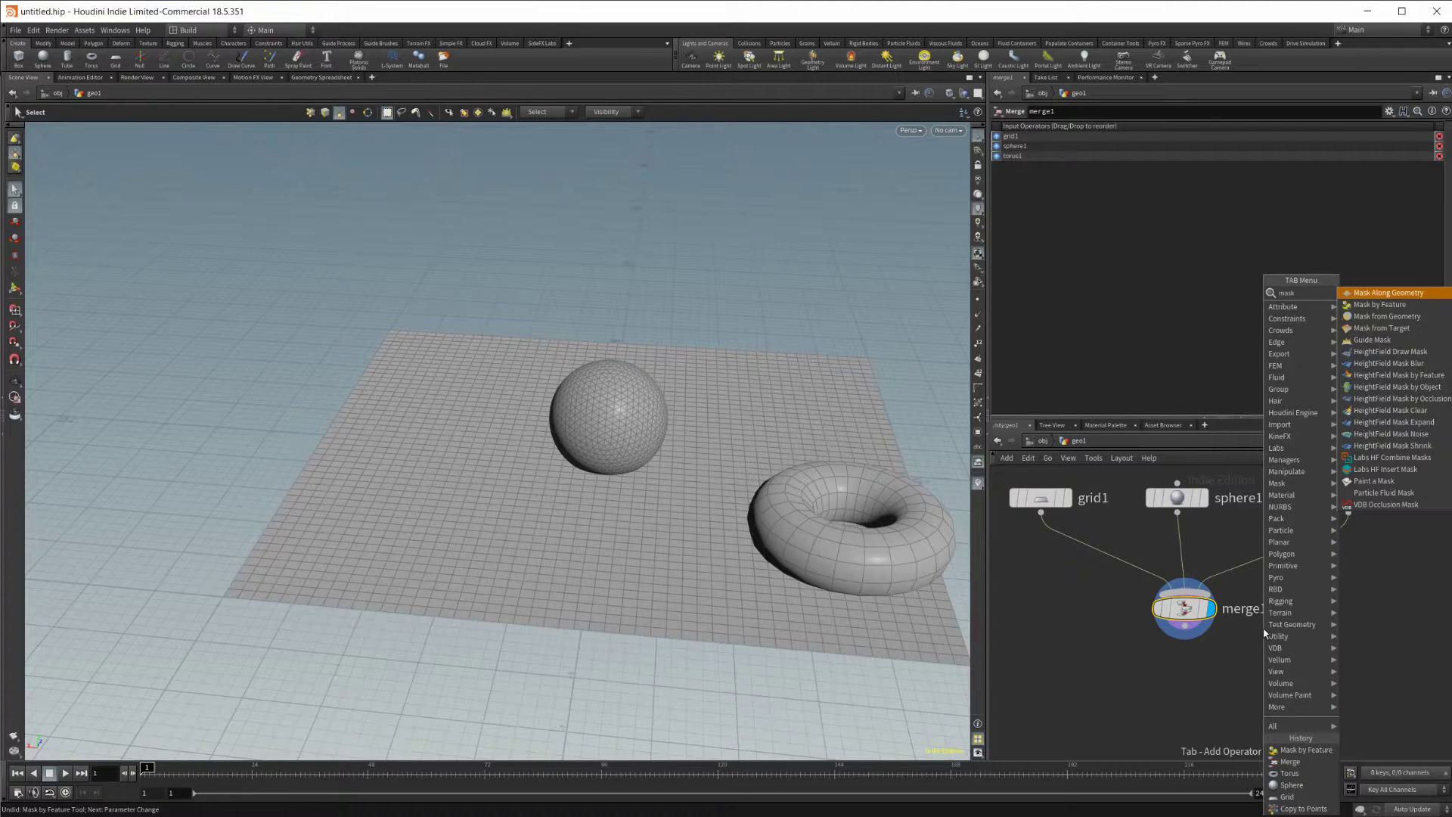
type(" by")
key("Return")
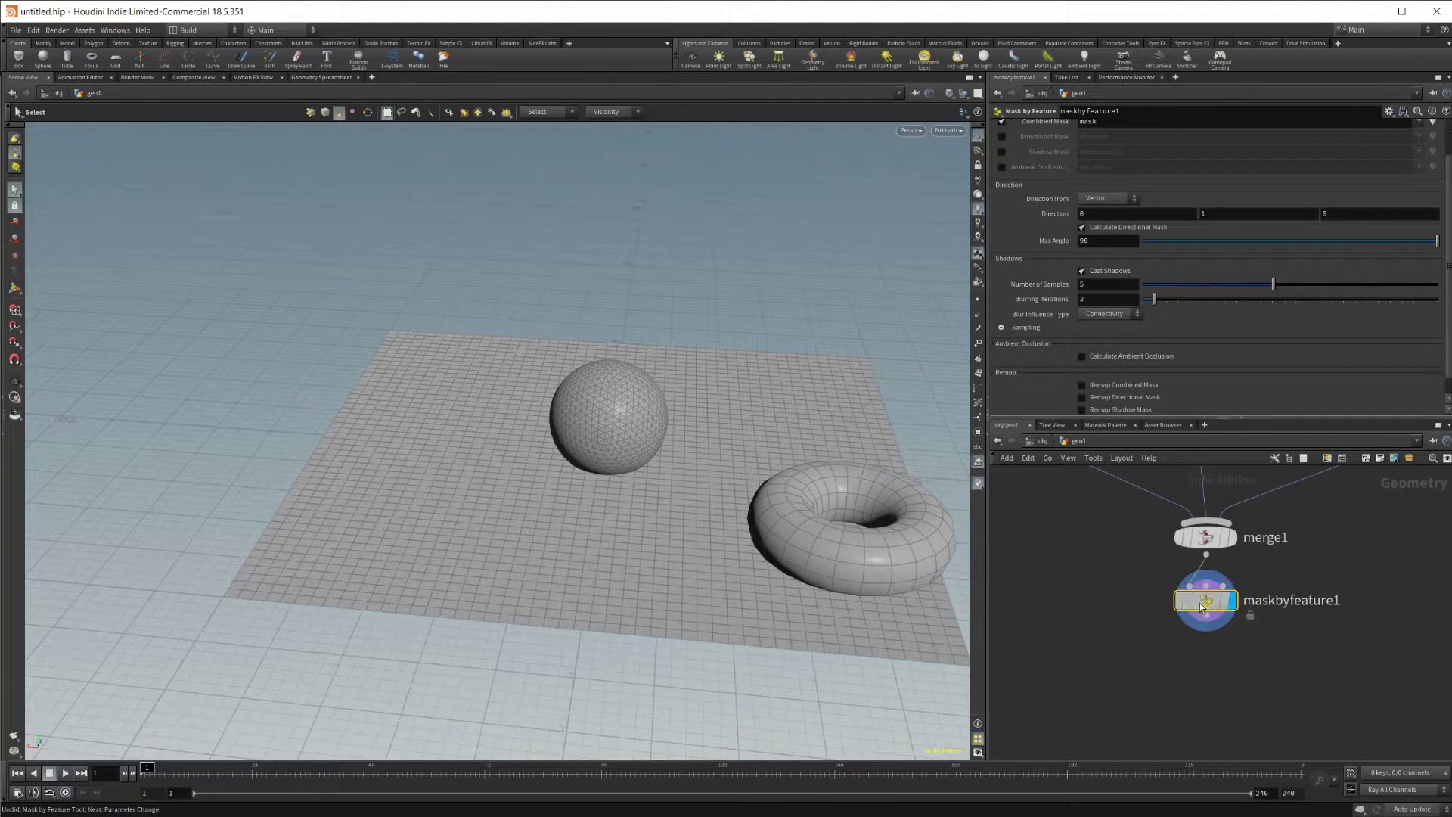
left_click_drag(387, 362, 628, 484, "alt")
mouse_move(1205, 608)
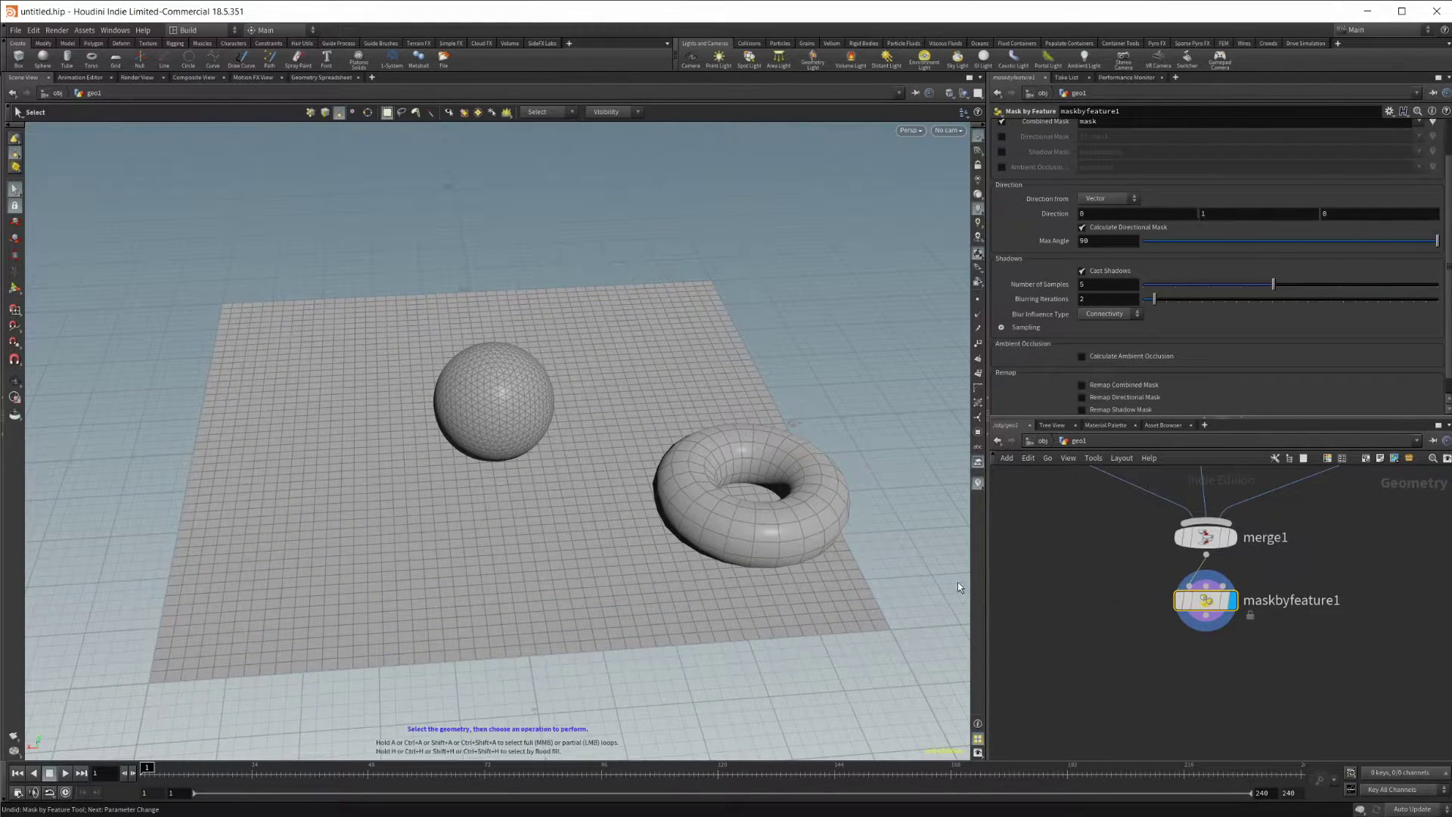
Show the Mask by Feature node's handle and mask in the viewport, and turn off its Cast Shadows option
left_click(14, 288)
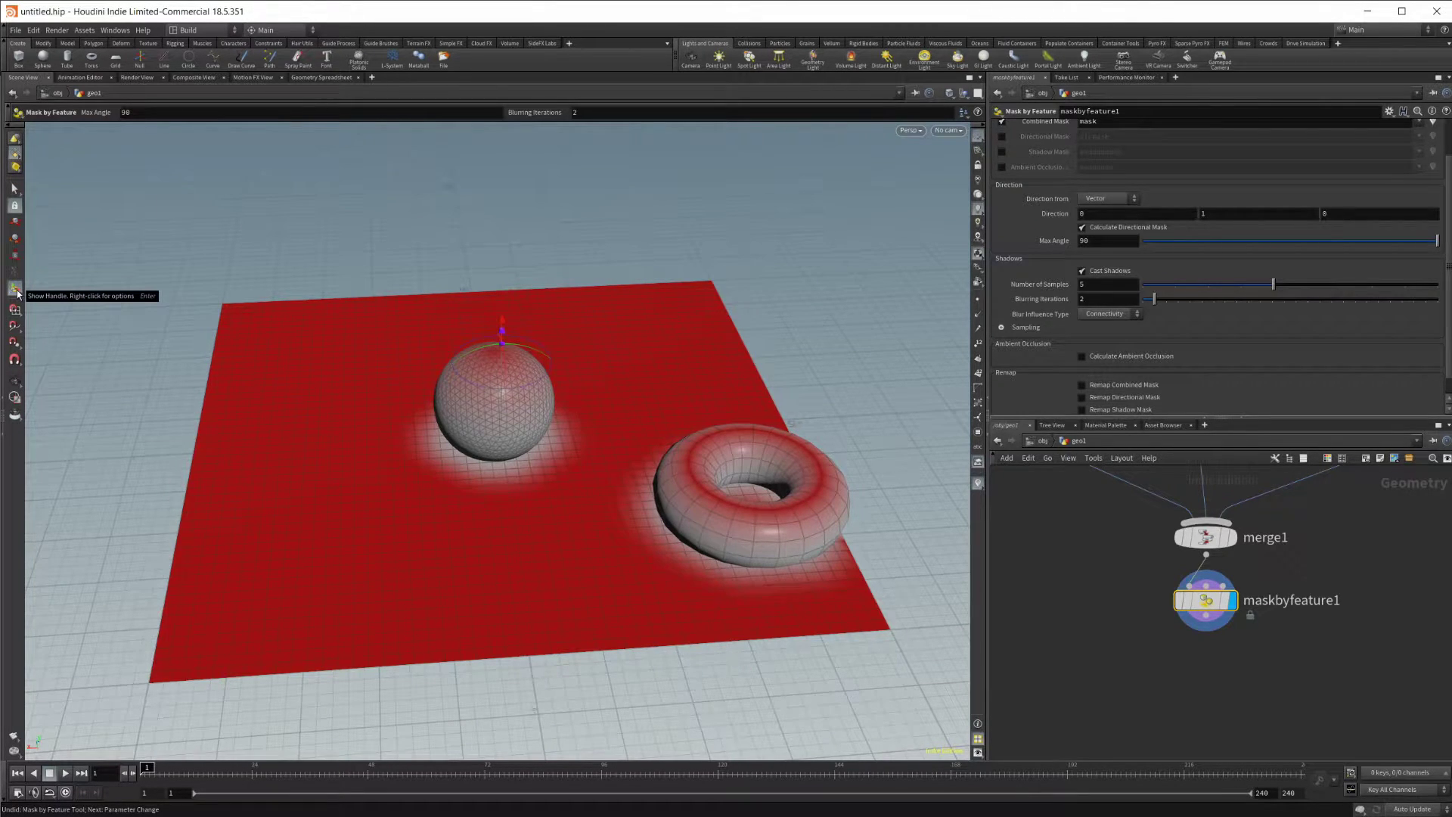
left_click_drag(355, 541, 418, 496, "alt")
middle_click_drag(480, 528, 541, 534, "alt")
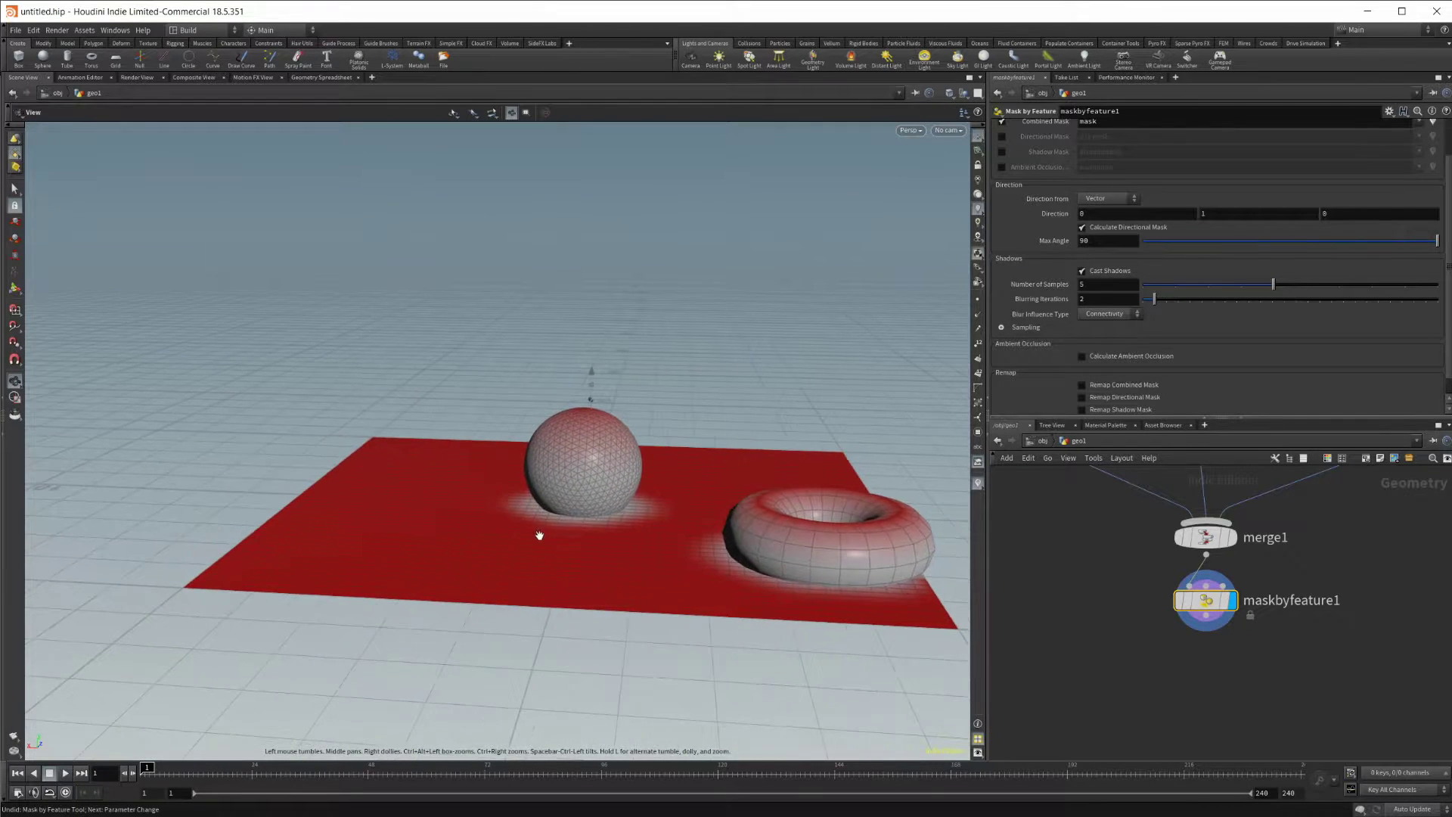
right_click_drag(541, 534, 600, 504, "alt")
left_click_drag(600, 504, 696, 576)
key("Return")
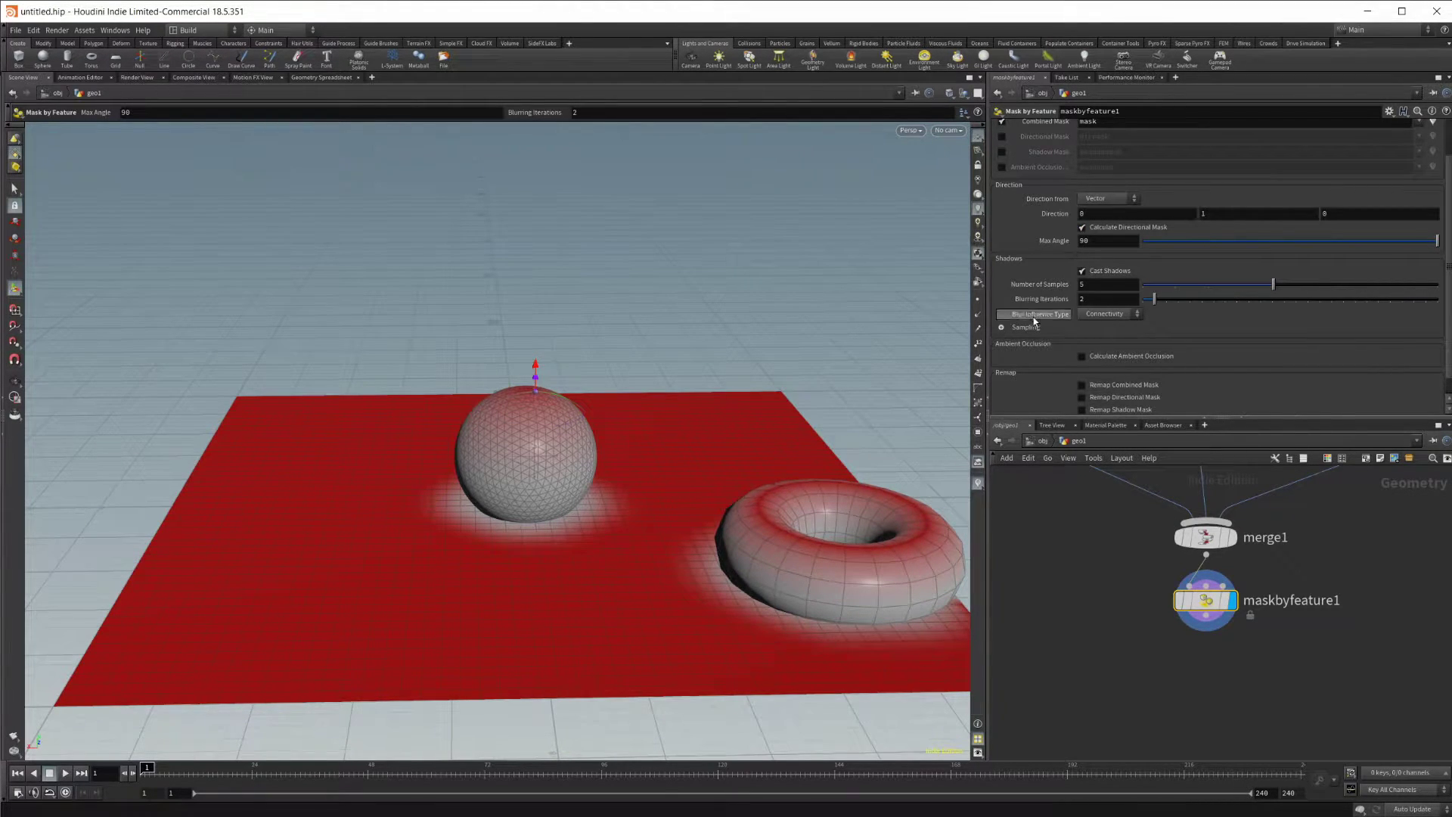
left_click(1081, 271)
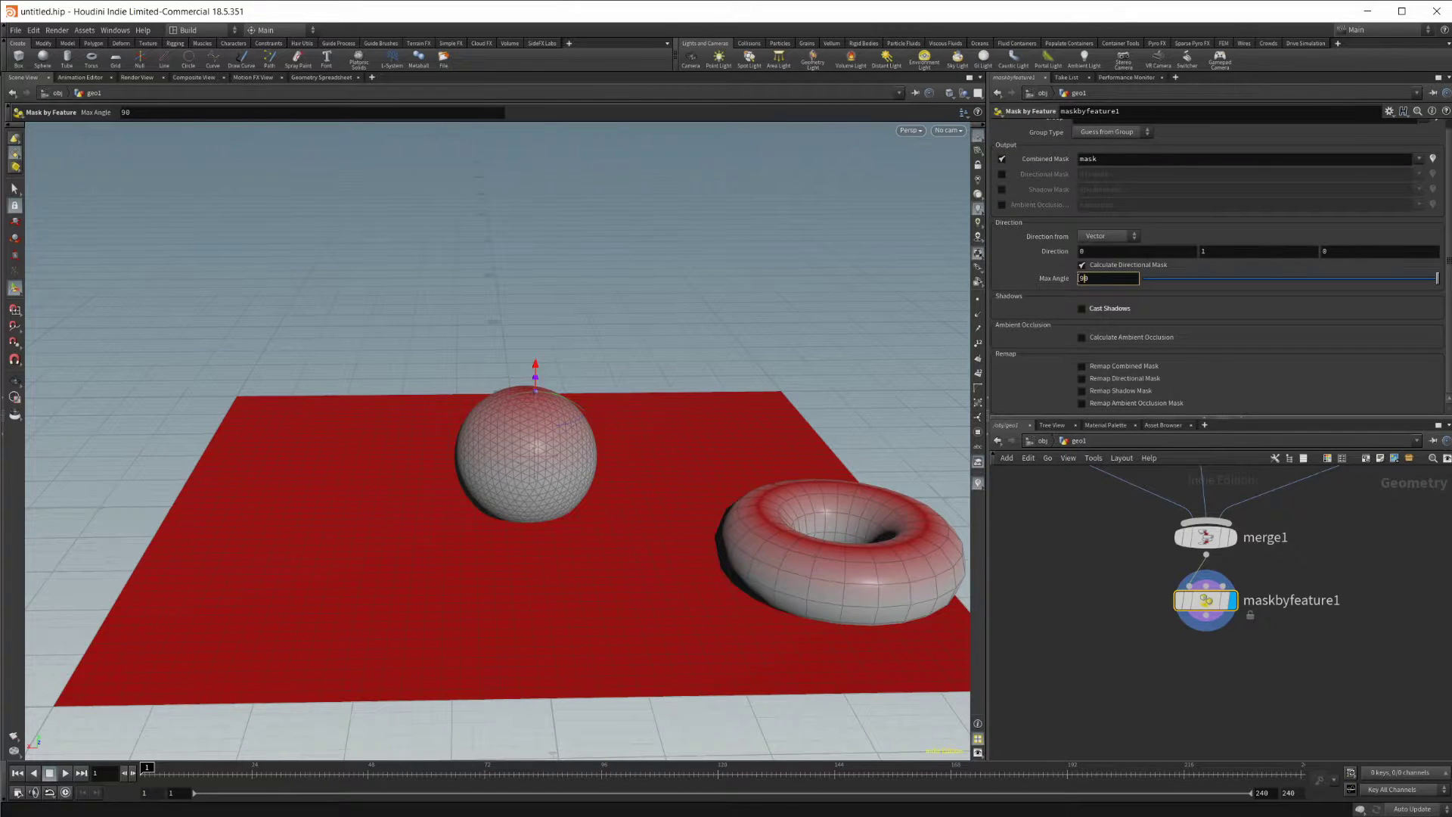
Turn the Mask by Feature node's Cast Shadows option back on and view the shadow mask around the sphere and torus
left_click(1081, 308)
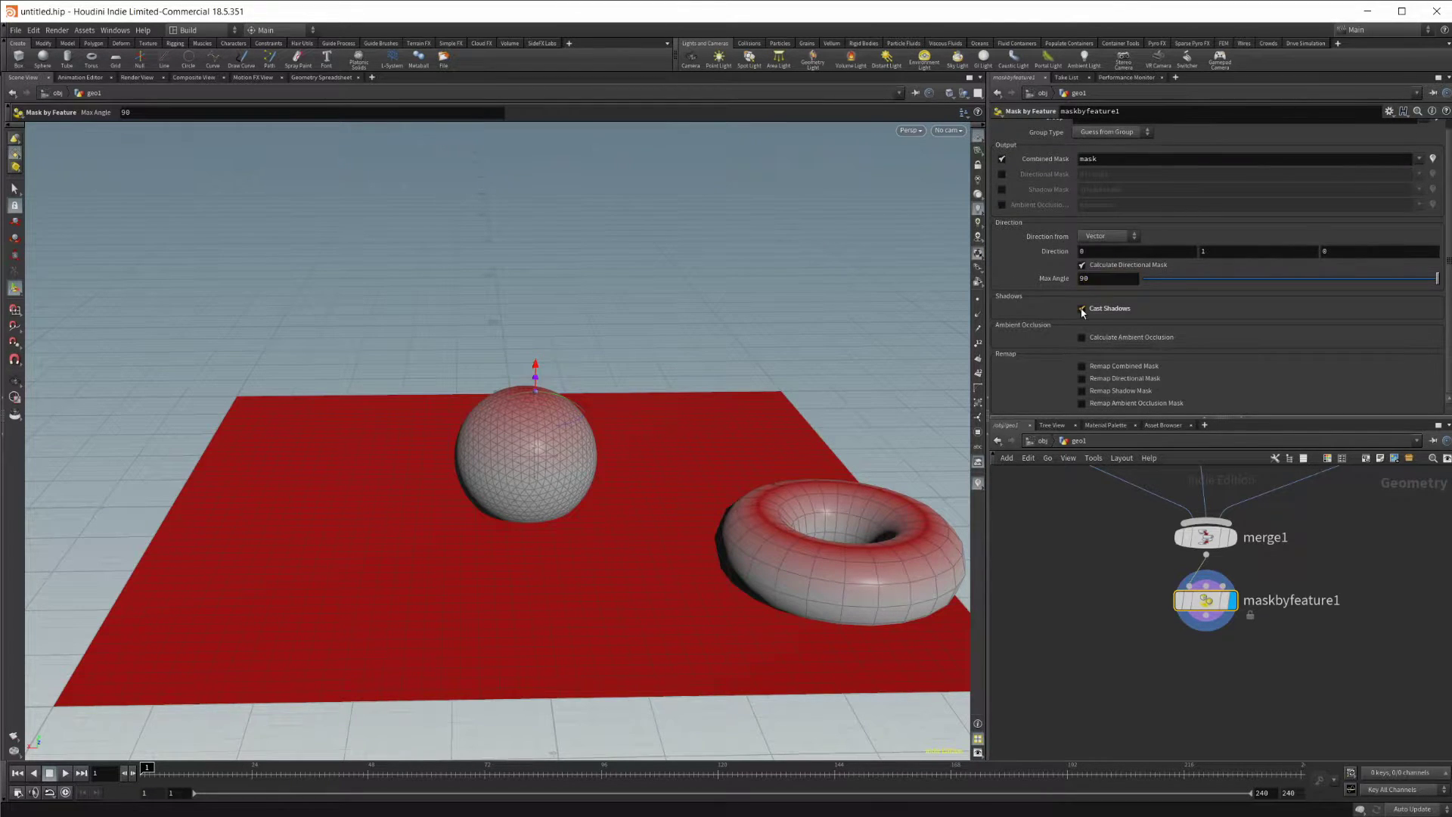
left_click(1081, 267)
left_click(1081, 267)
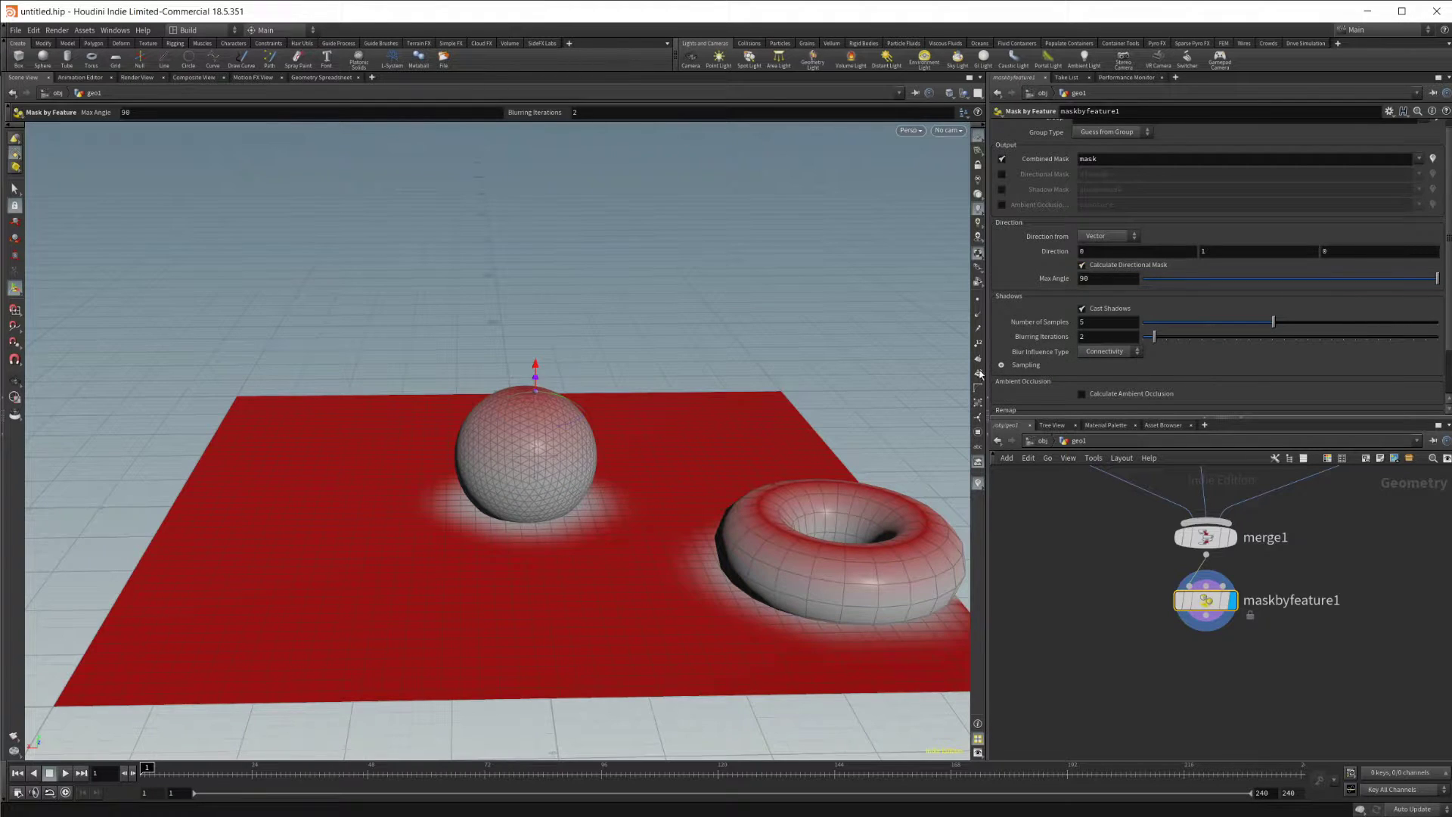
left_click_drag(784, 454, 739, 469, "alt")
scroll(1078, 344, "down", 3)
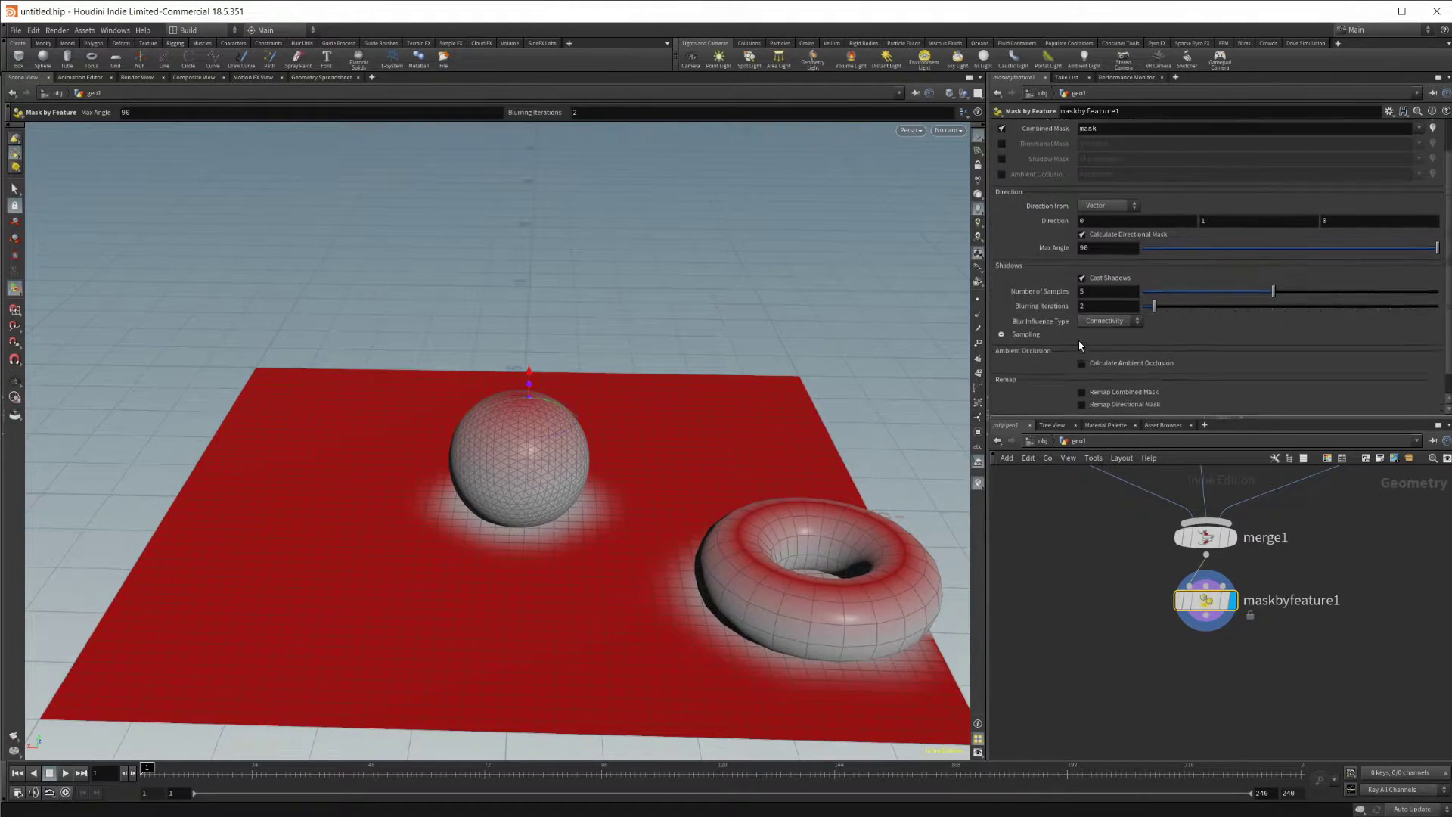
scroll(1066, 297, "up", 2)
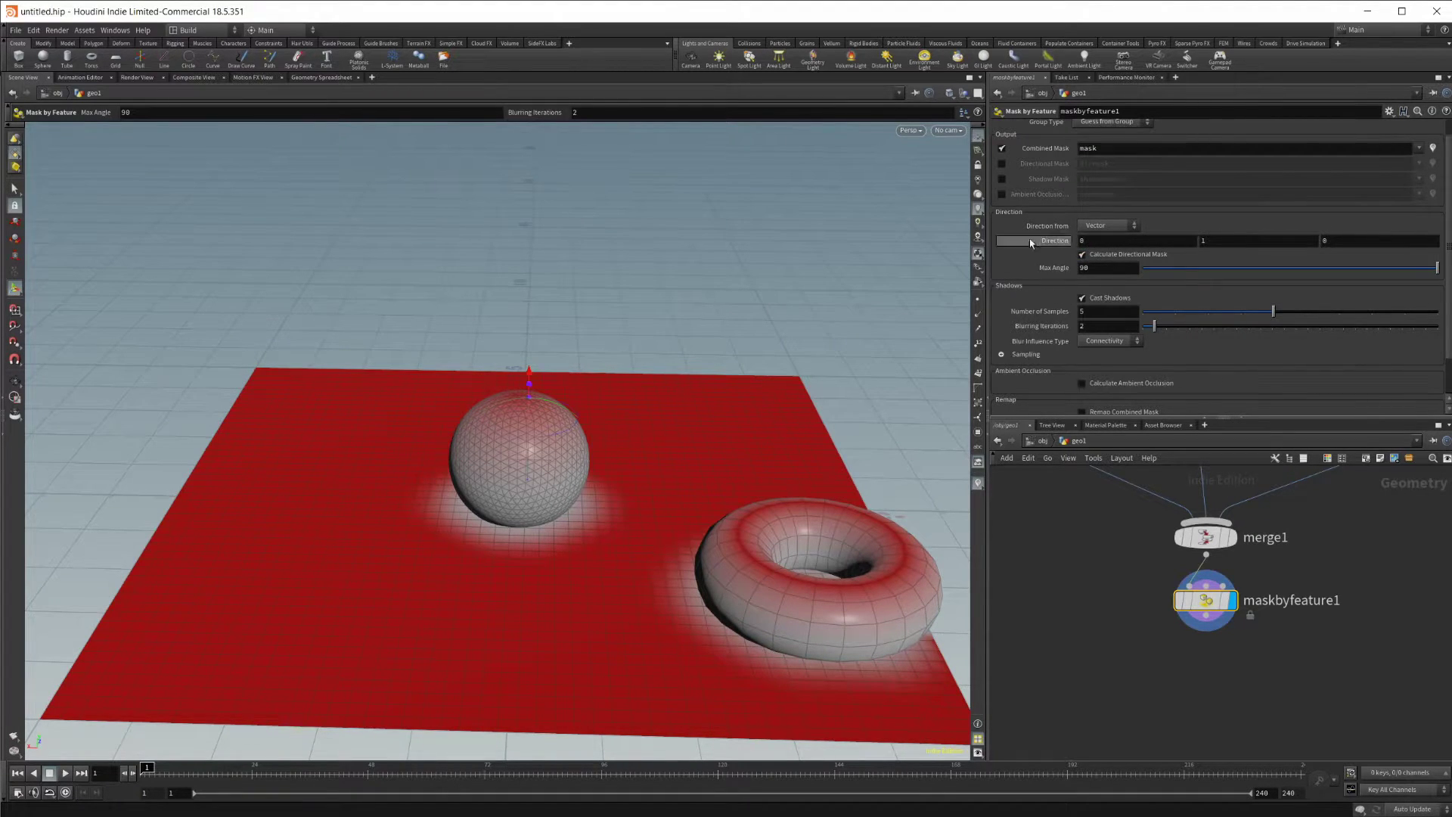
mouse_move(590, 442)
left_mouse_down("alt")
mouse_move(618, 480)
mouse_move(585, 456)
left_mouse_up("alt")
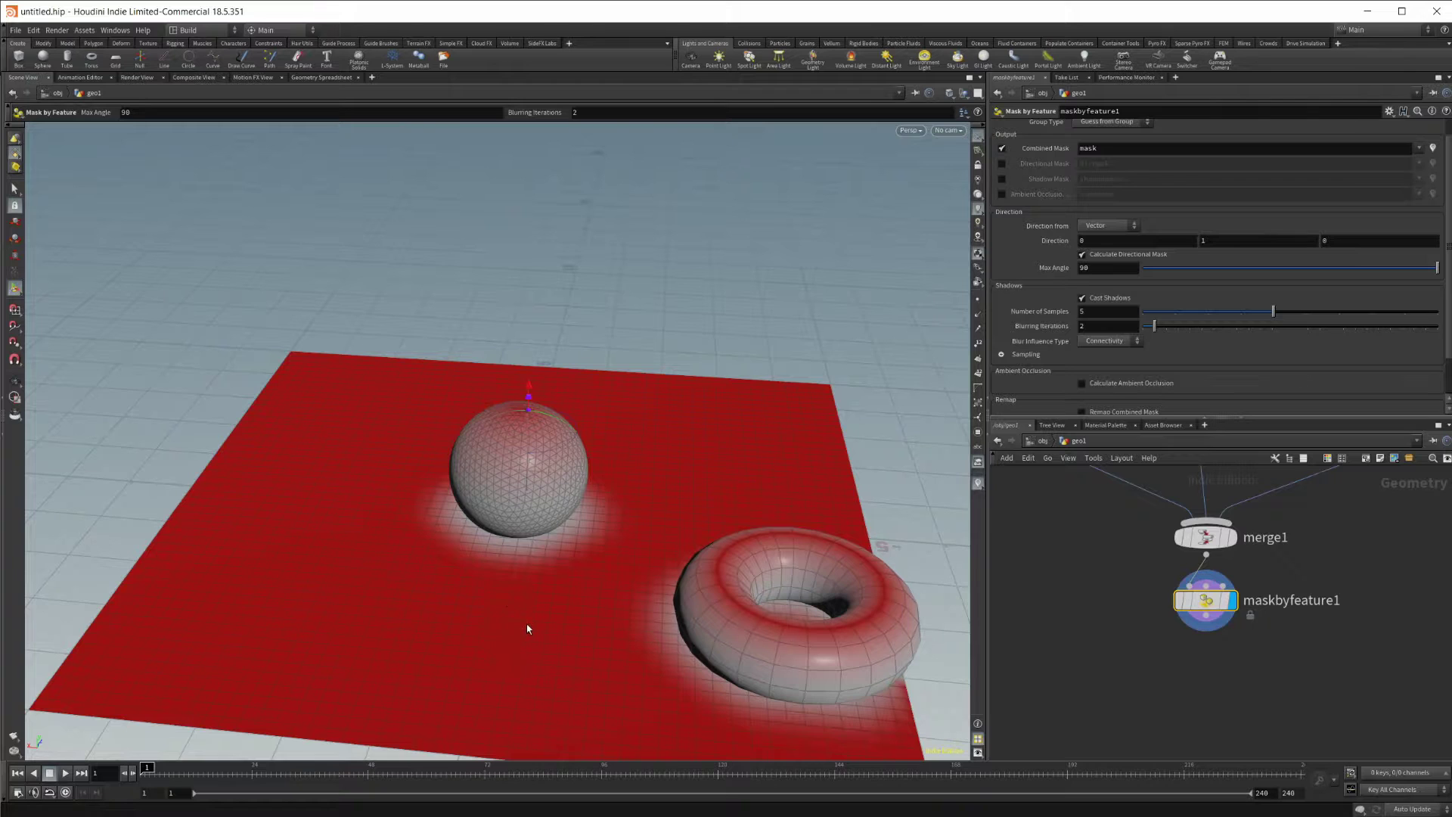
left_click_drag(528, 629, 520, 590)
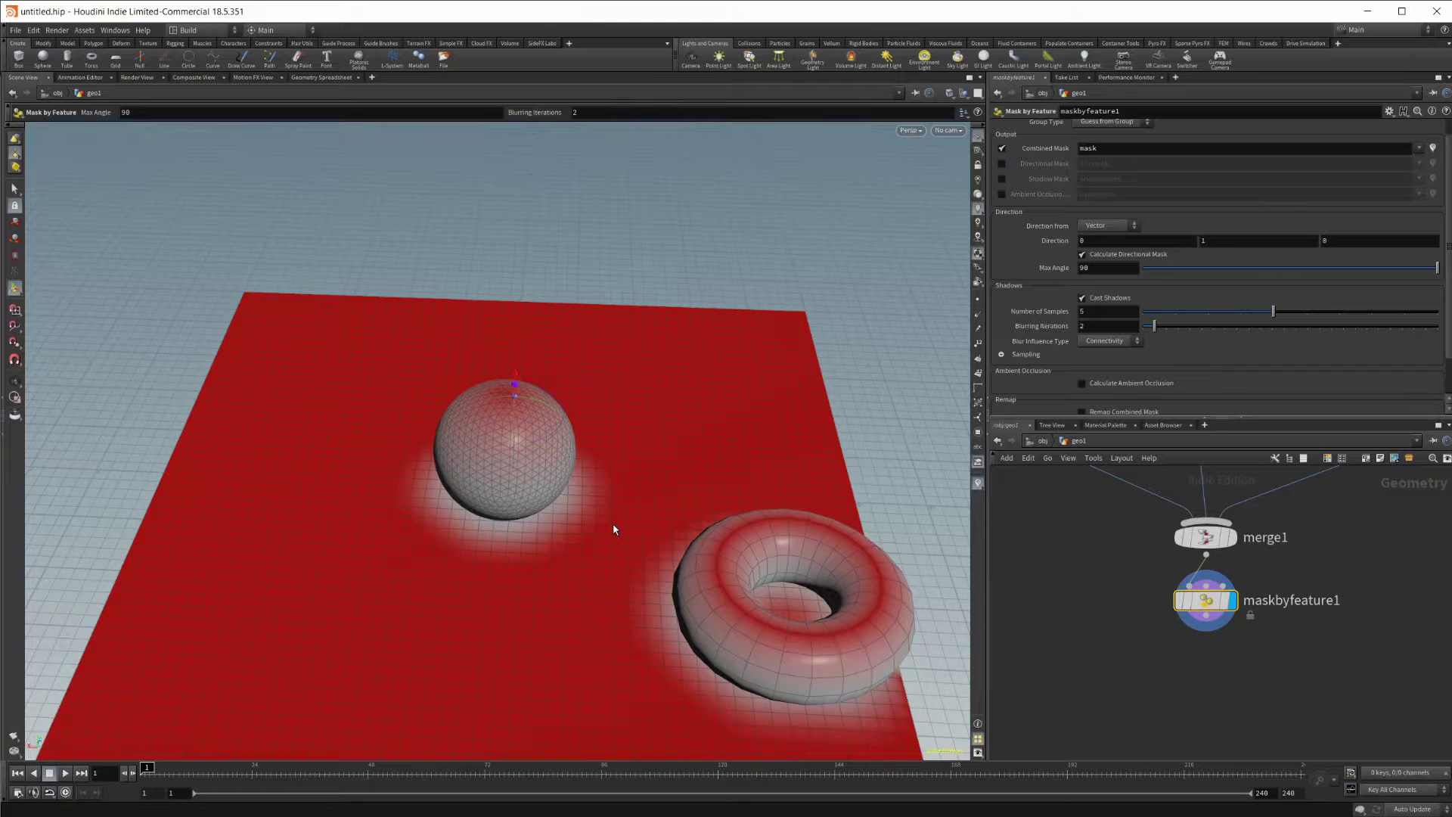
Set the mask's Direction vector to 1, 0, 0 and view the masked sides of the sphere and torus
left_click(1165, 242)
type("1")
key("Return")
left_click(1232, 240)
type("0")
key("Return")
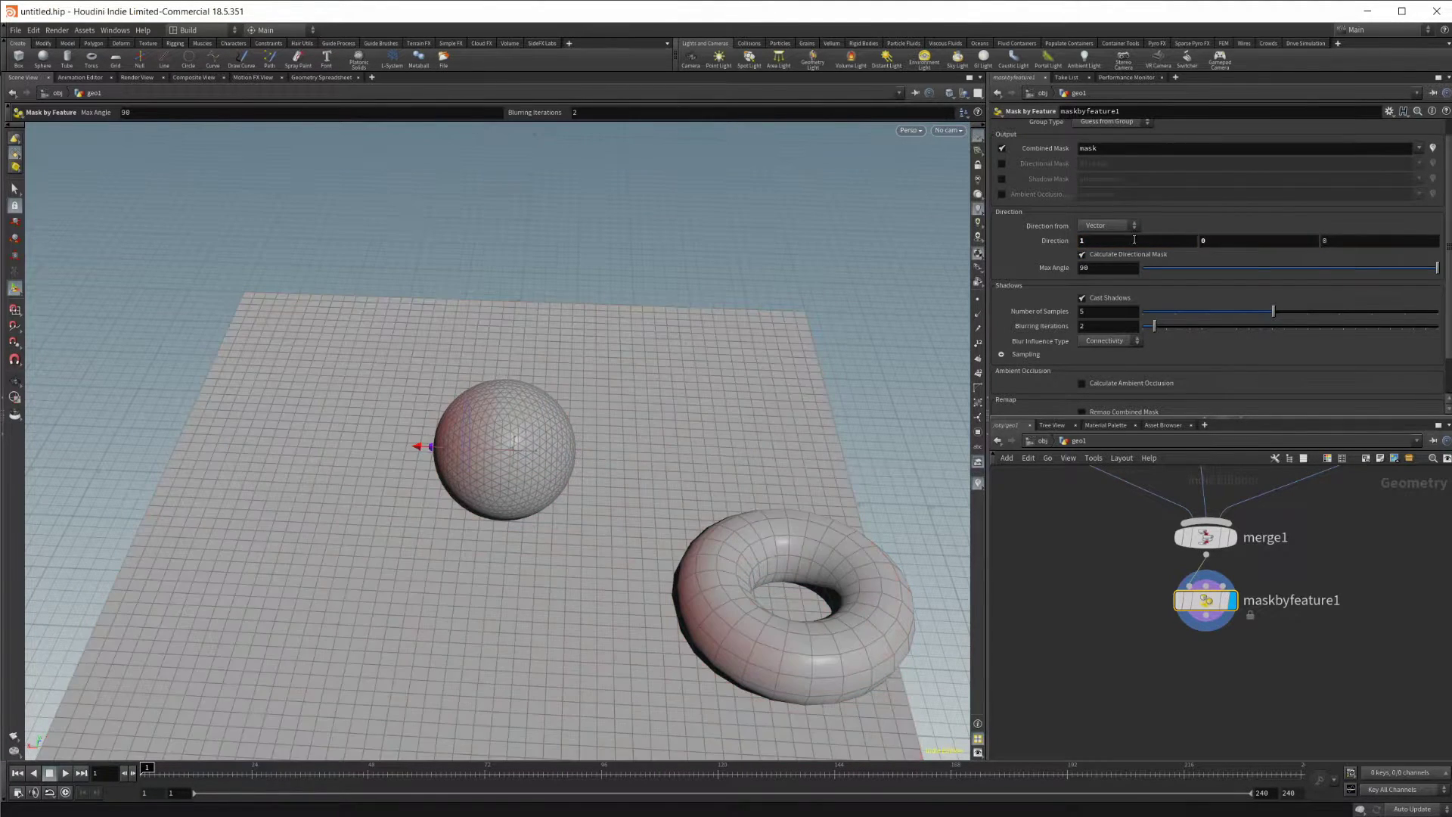
left_click_drag(571, 434, 644, 385, "alt")
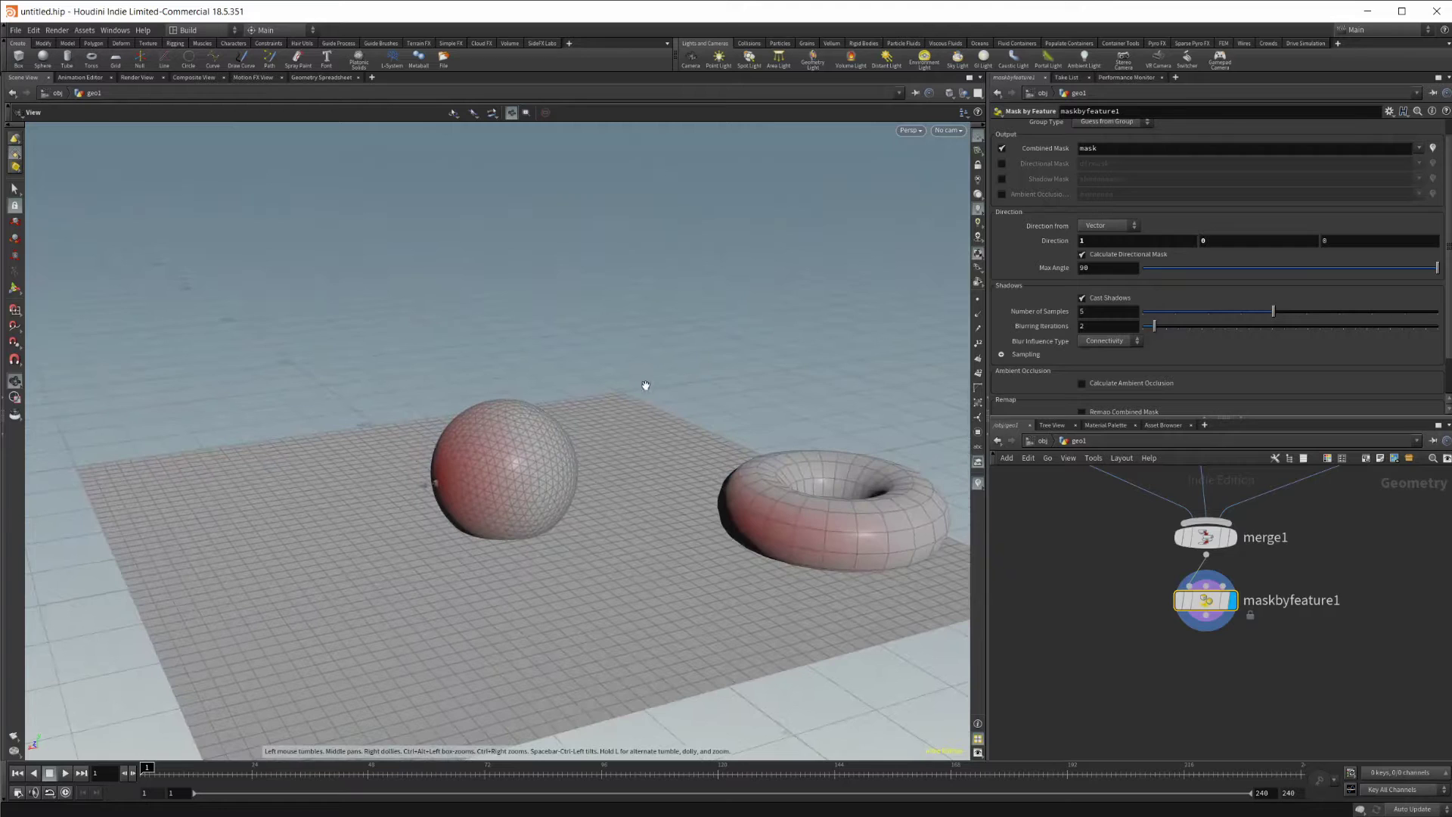
left_click_drag(531, 477, 548, 560, "alt")
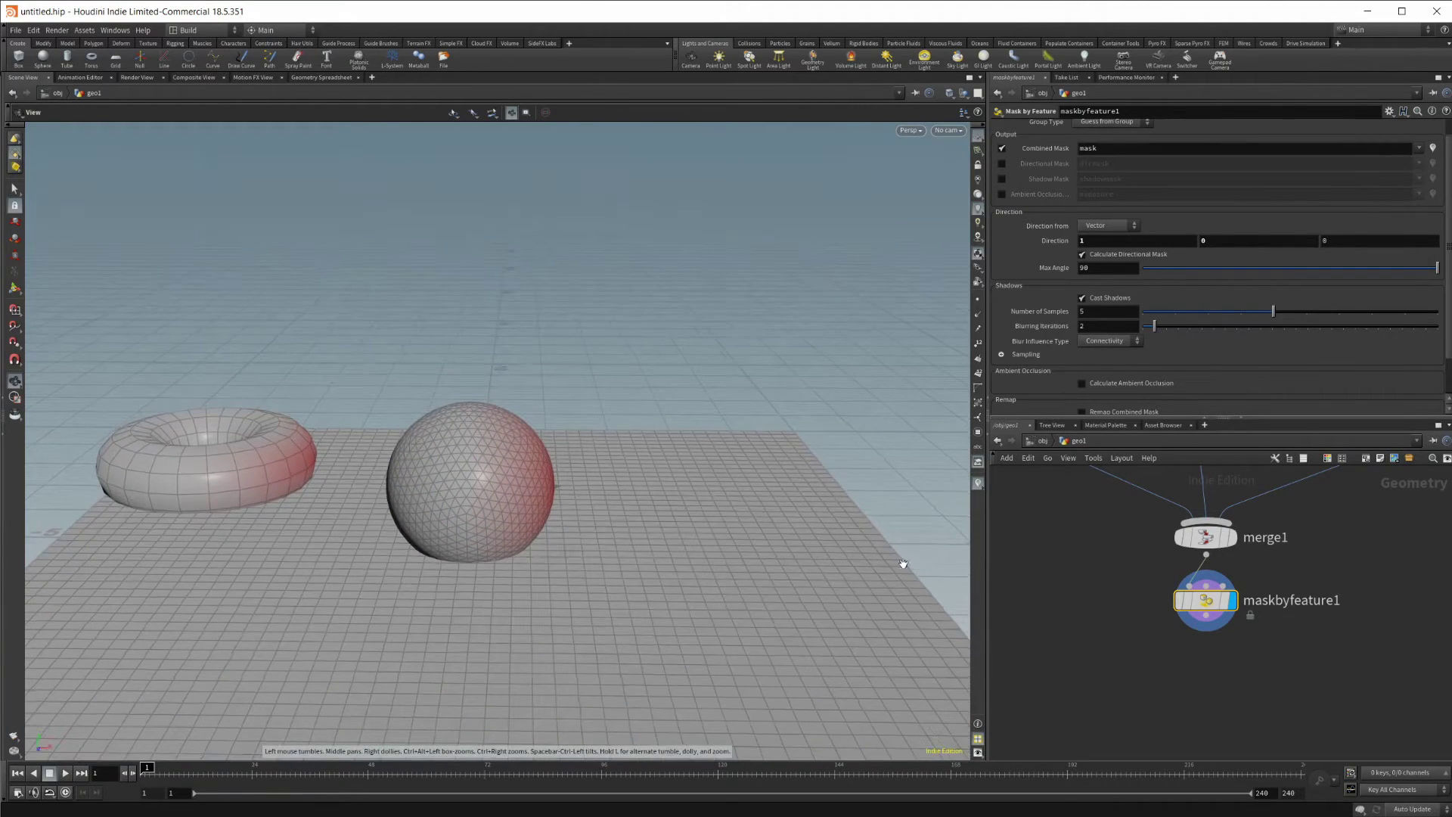
Set the Z component of the mask's Direction vector to 1
key("Return")
left_click_drag(1341, 240, 1173, 251)
type("`")
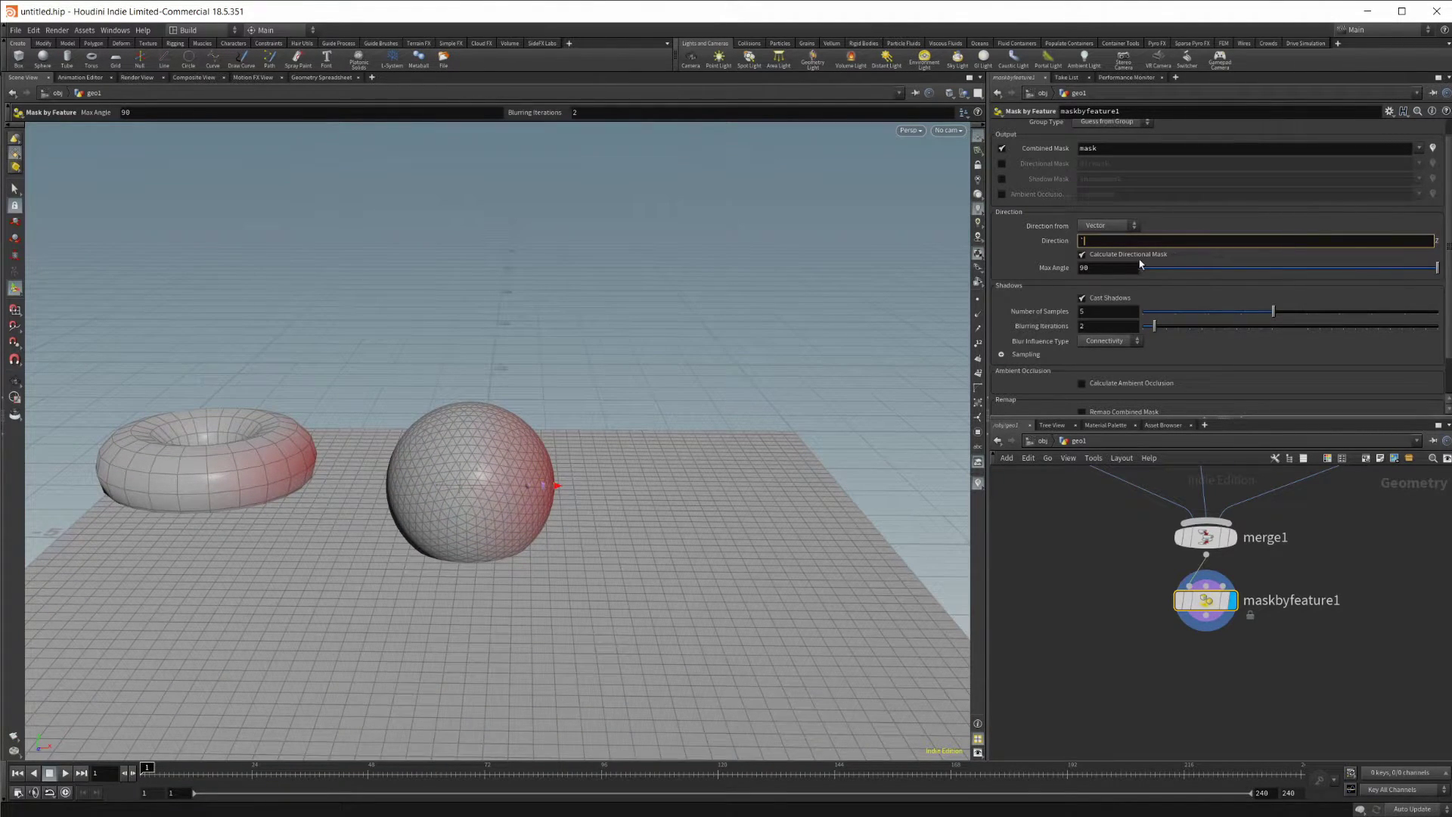
key("BackSpace")
type("1")
key("Return")
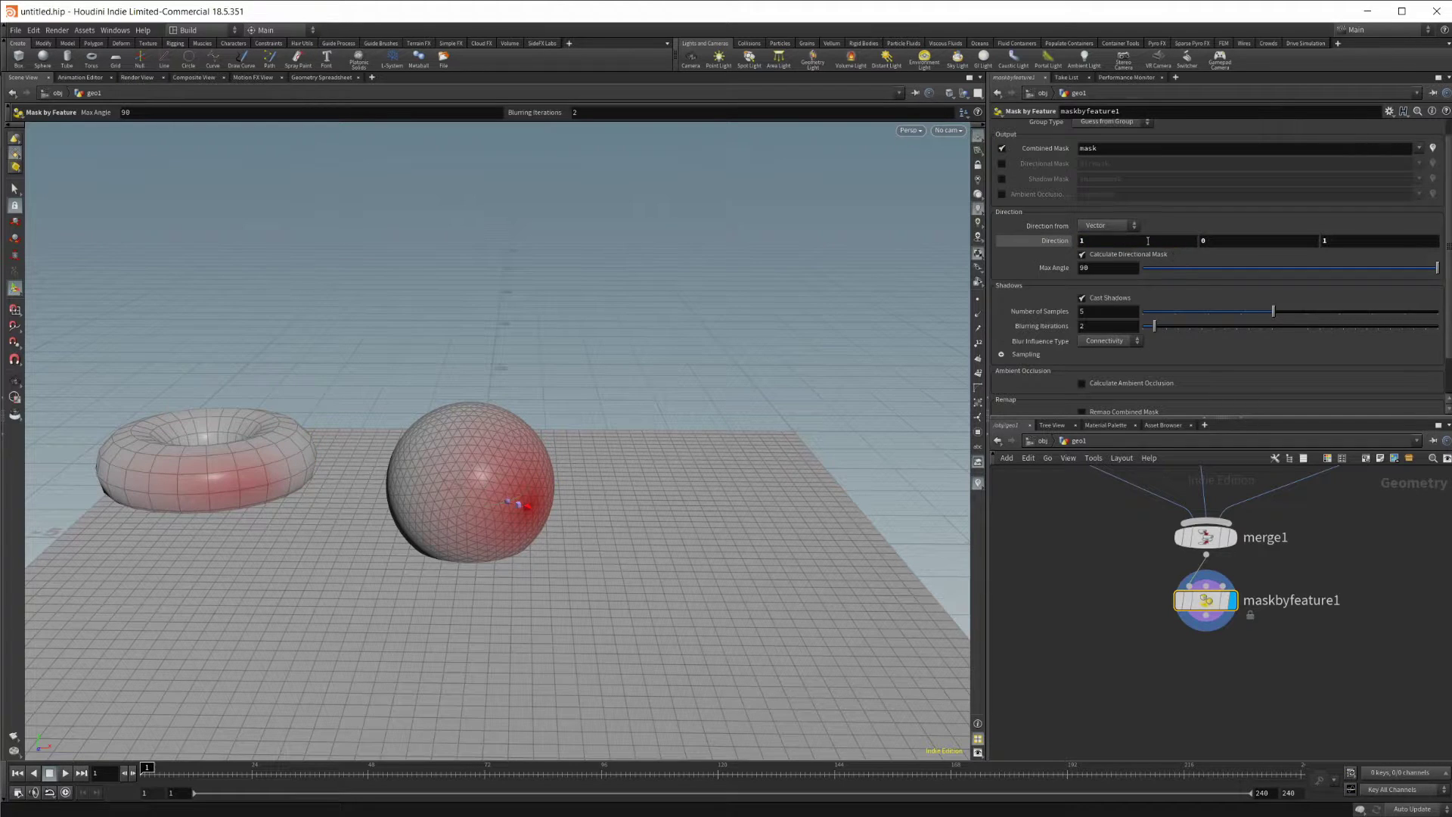
Set the X component of the mask's Direction vector to 0 and view the mask from higher above the grid
left_click_drag(1140, 241, 1004, 243)
type("0")
key("Return")
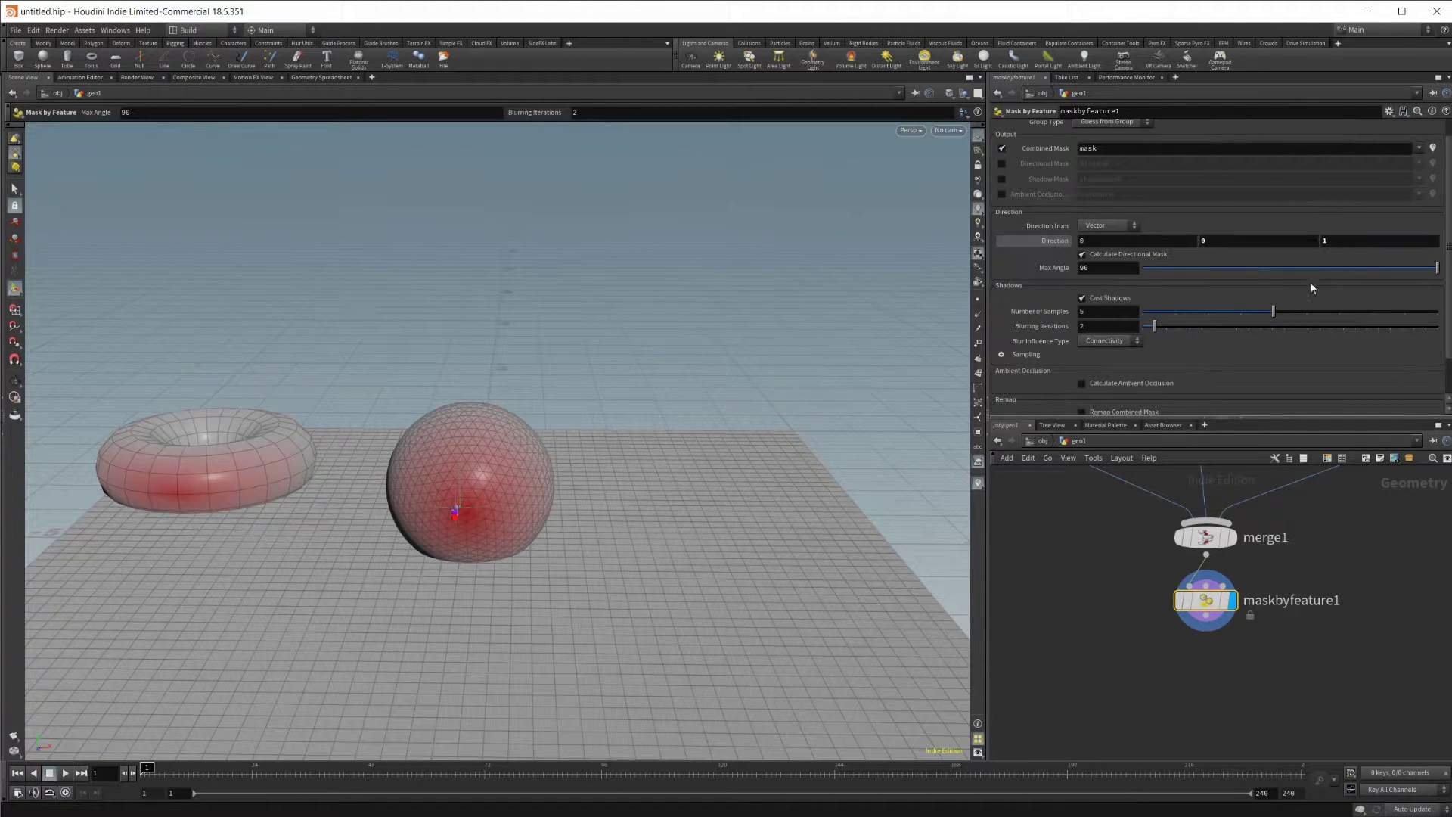
left_click_drag(614, 435, 580, 453, "alt")
middle_click_drag(580, 454, 623, 333, "alt")
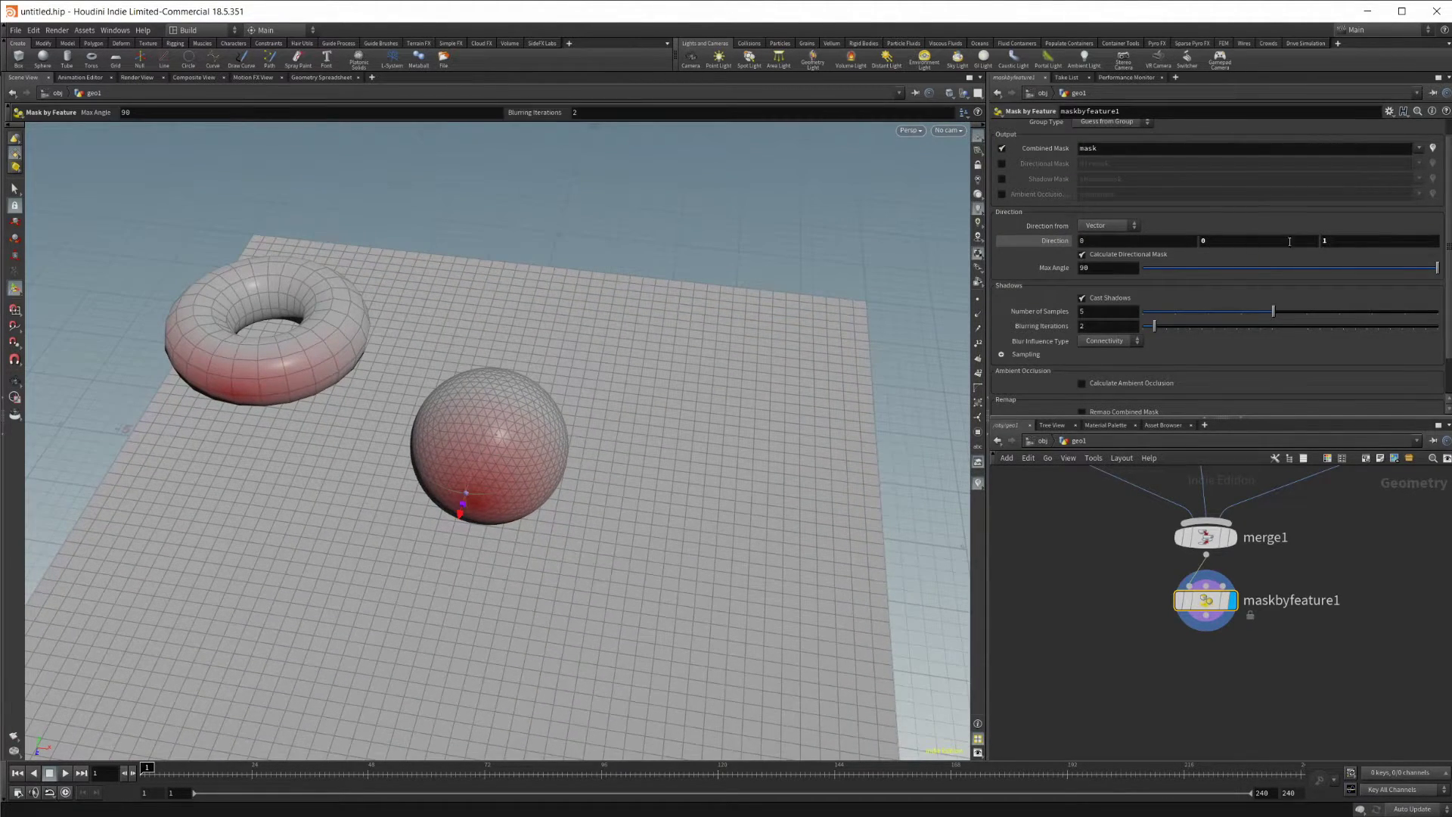
Reset the mask's Direction vector to its default of 0, 1, 0
middle_click(1055, 243, "ctrl")
left_click_drag(708, 445, 665, 411, "alt")
key("Return")
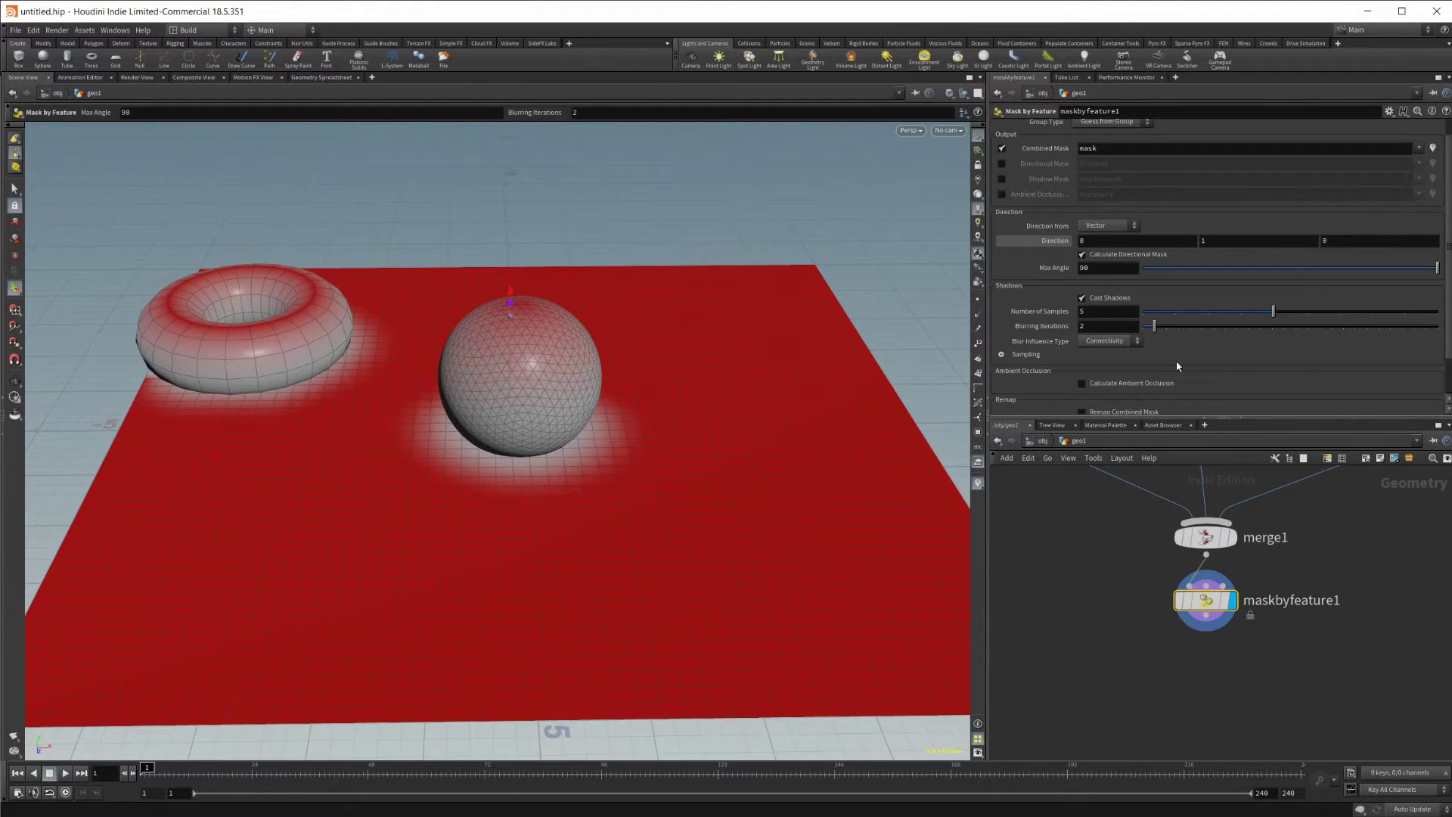
Expand the shadow Sampling settings, raise Ray Offset to 0.363, and switch Cast Shadows off and on to compare
left_click(1082, 298)
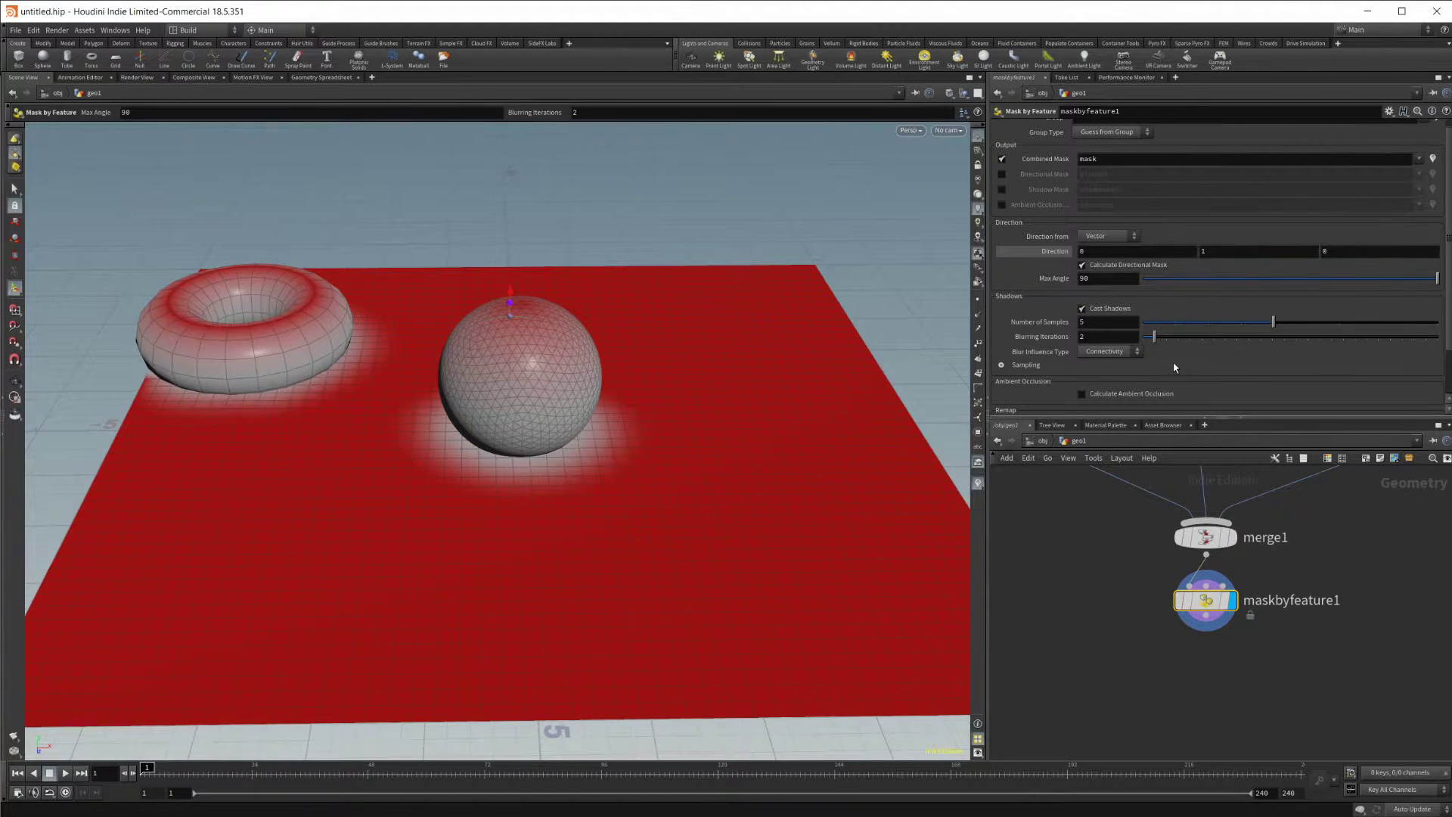
left_click(1002, 364)
scroll(1028, 368, "down", 2)
scroll(1035, 368, "down", 2)
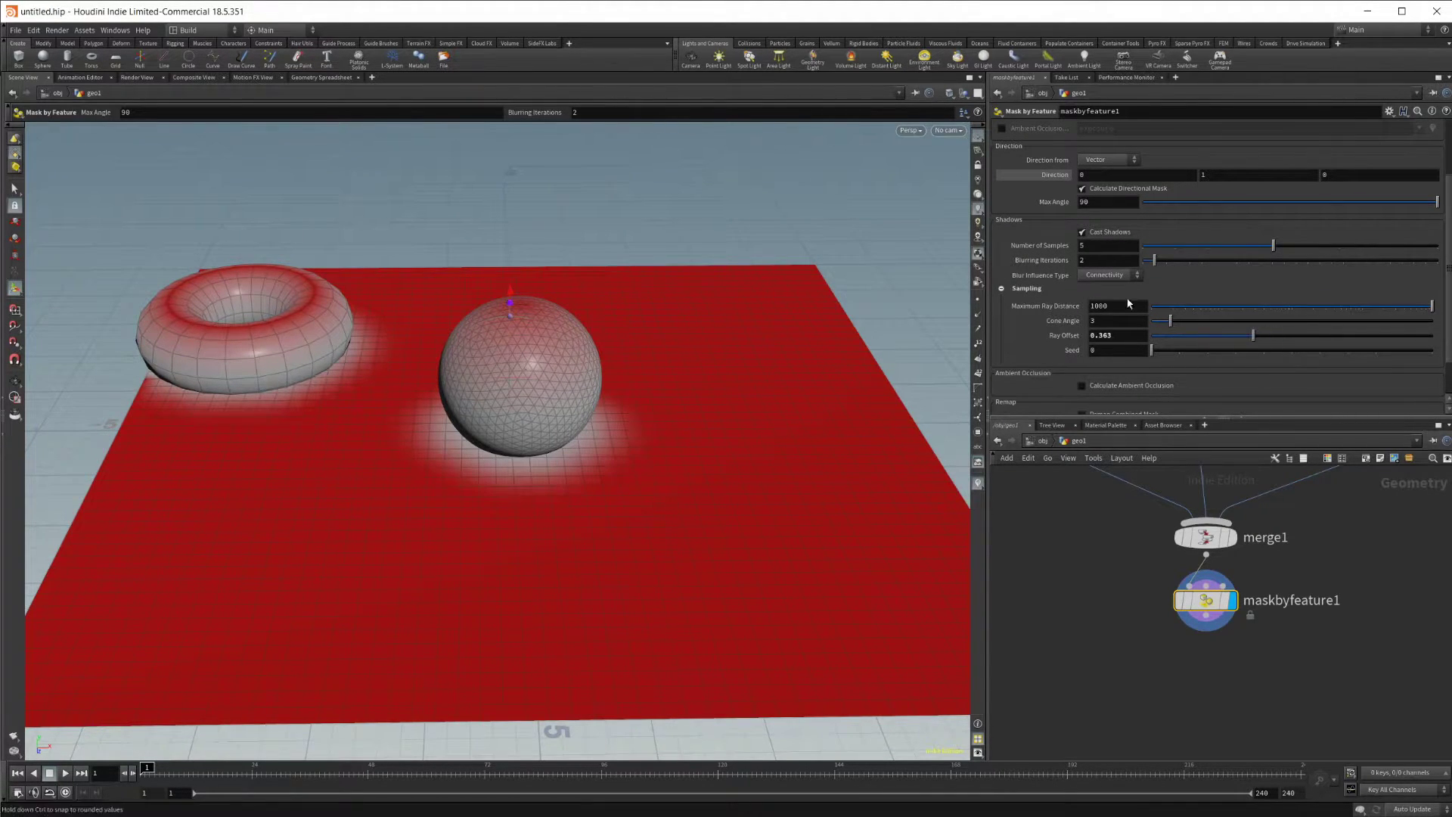
left_click(1082, 232)
left_click(1081, 308)
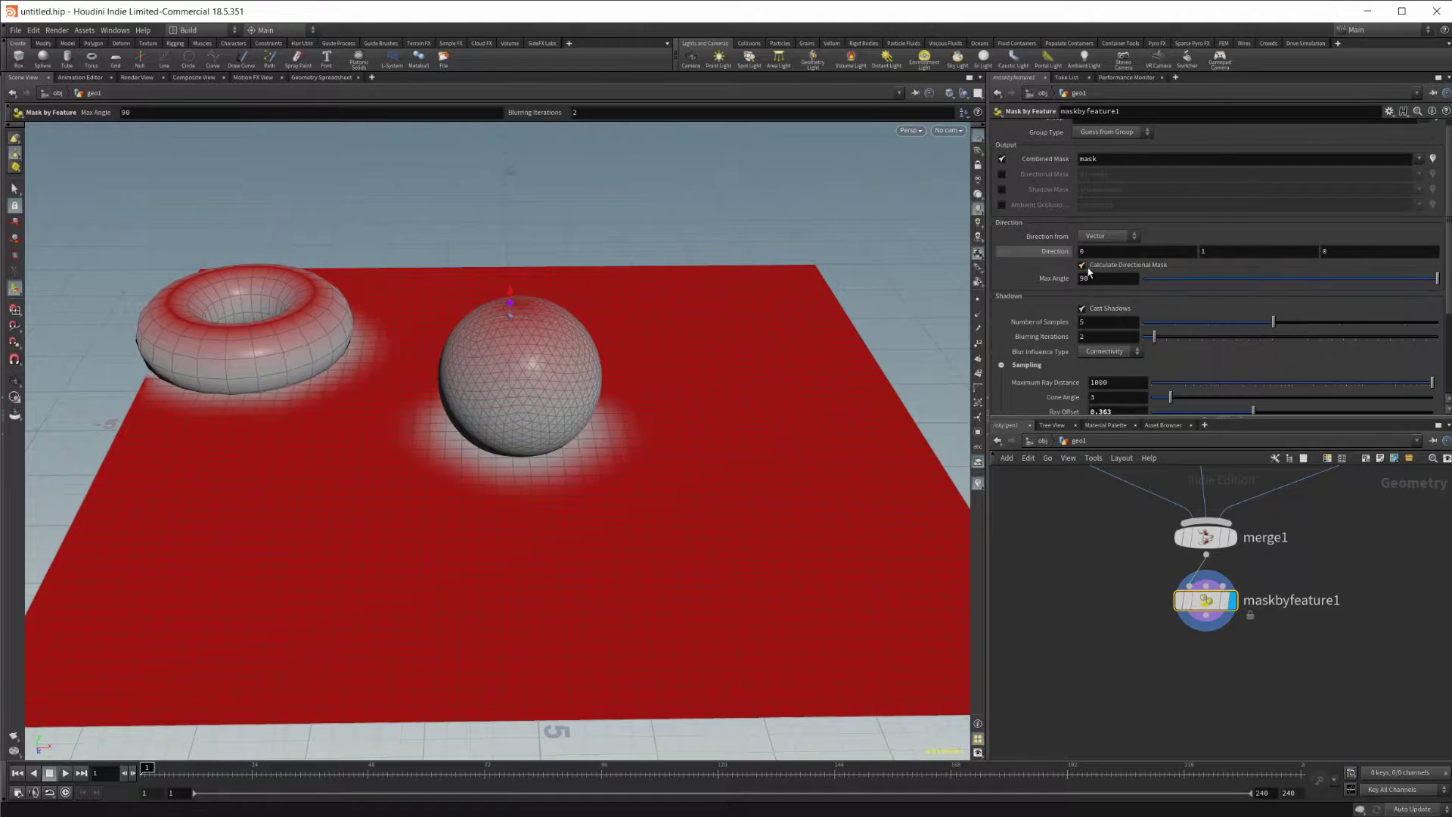
With the directional mask off, try a shadow Ray Offset of 0.019, and restore both the default offset and the directional mask
left_click(1082, 265)
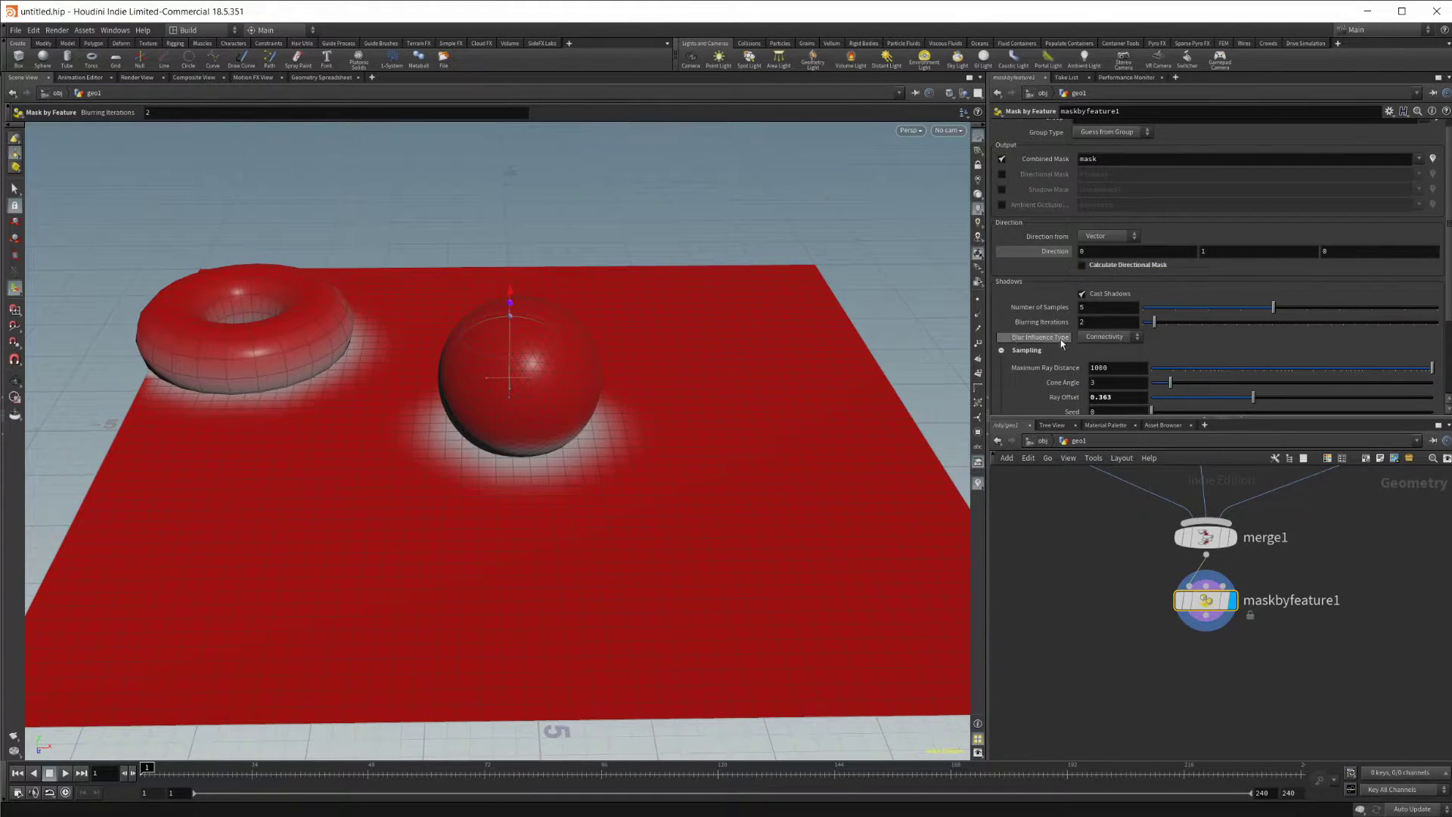
scroll(1210, 332, "down", 2)
left_click_drag(1229, 340, 1156, 342)
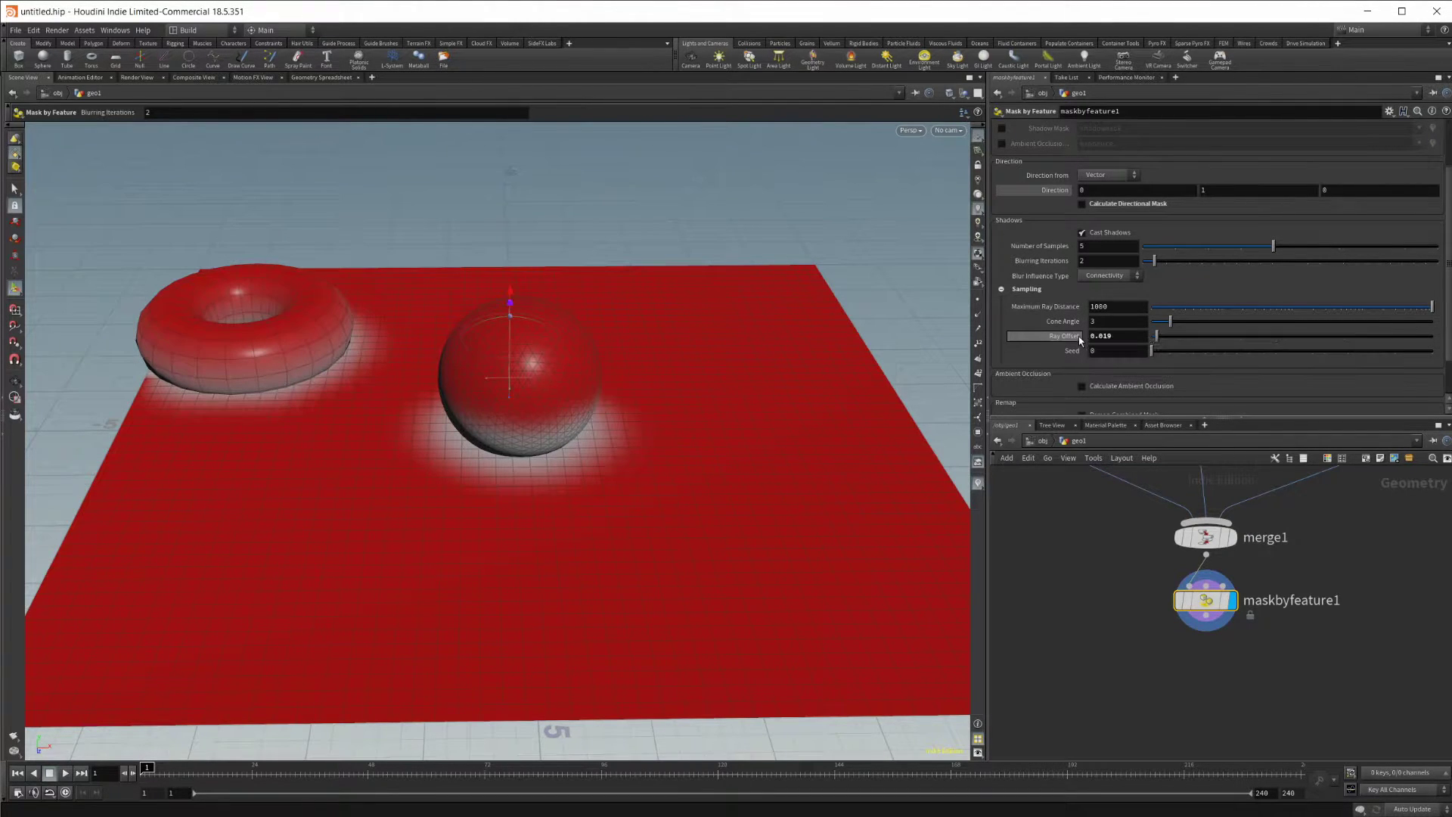
middle_click(1079, 340, "ctrl")
left_click(1082, 203)
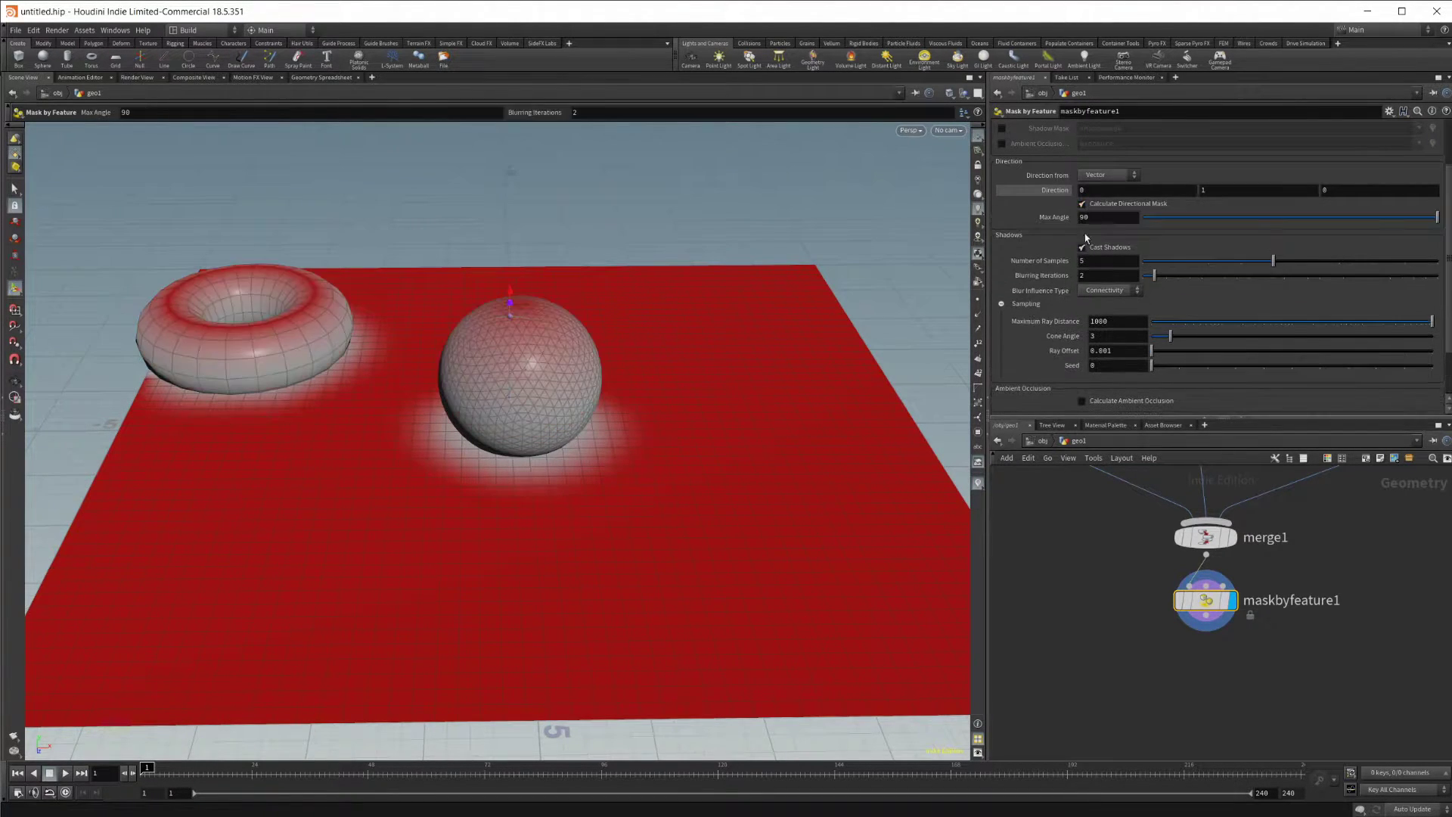
Turn on Calculate Ambient Occlusion and expand its Sampling settings
scroll(1054, 360, "down", 3)
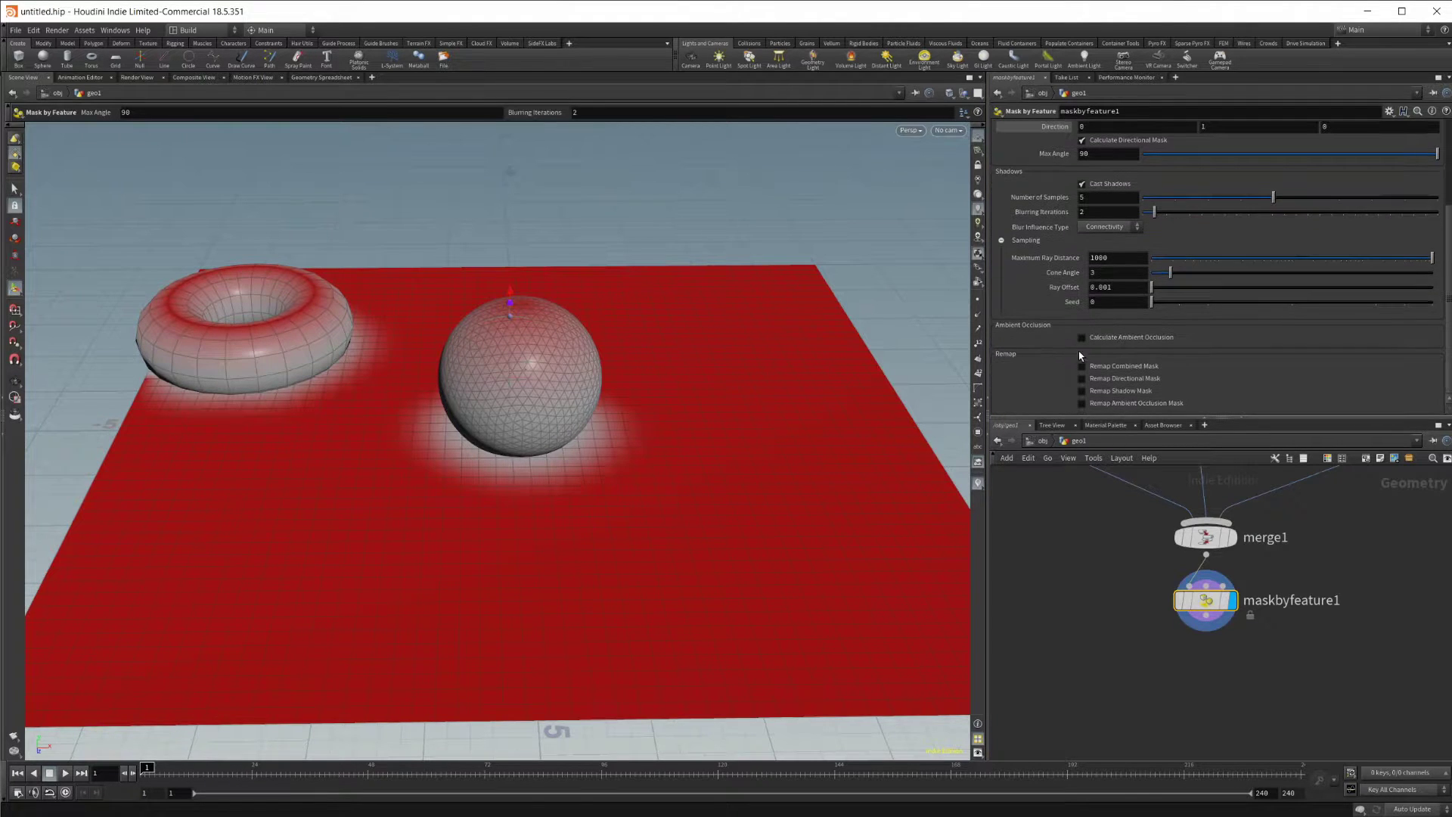
left_click(1081, 339)
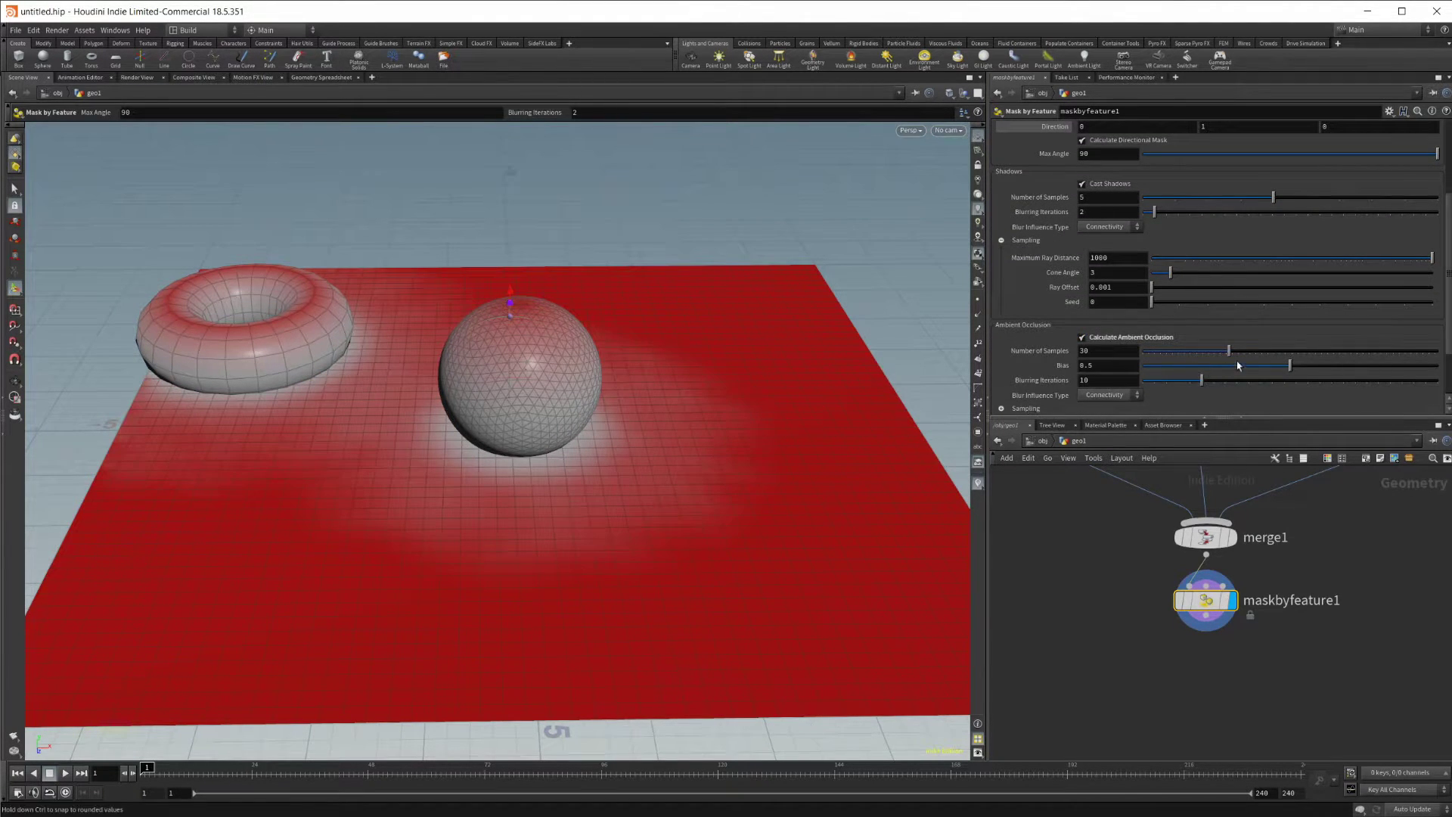
scroll(1009, 367, "down", 3)
left_click(1002, 348)
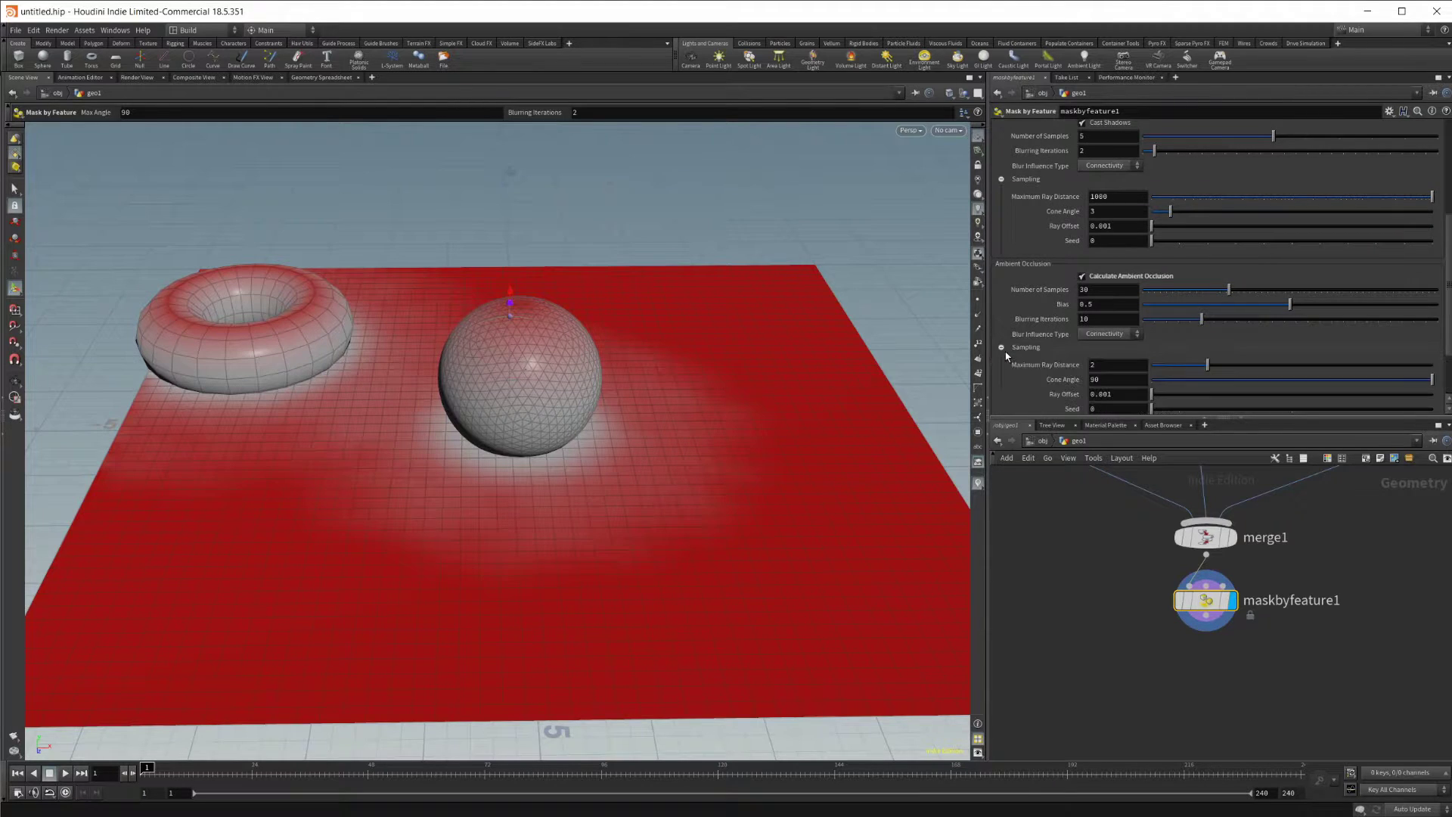
Try an ambient occlusion Seed of 6, return it to 0, and turn off Calculate Ambient Occlusion
scroll(1159, 388, "down", 1)
left_click_drag(1215, 394, 1328, 394)
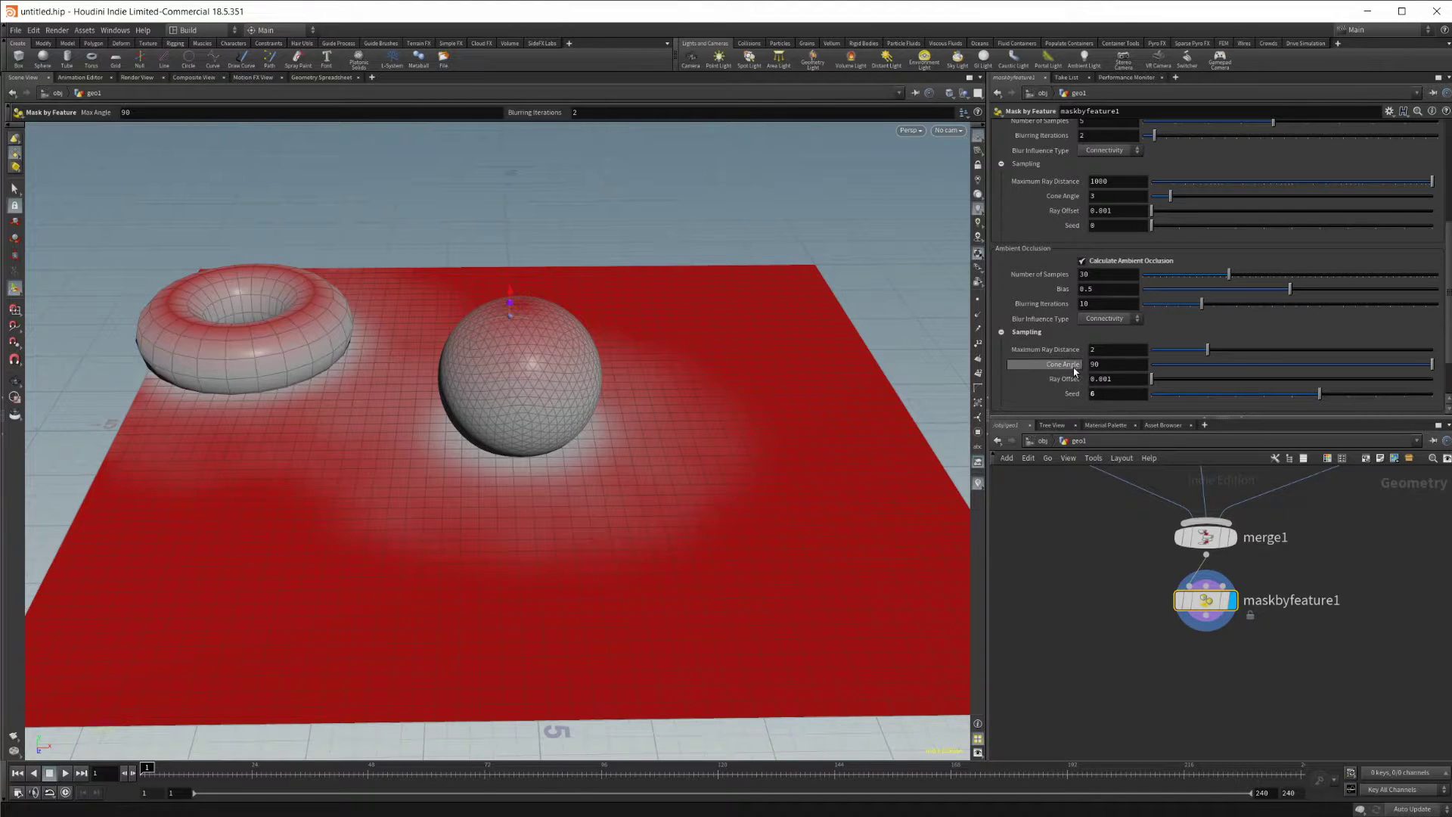
left_click_drag(1269, 393, 1091, 395)
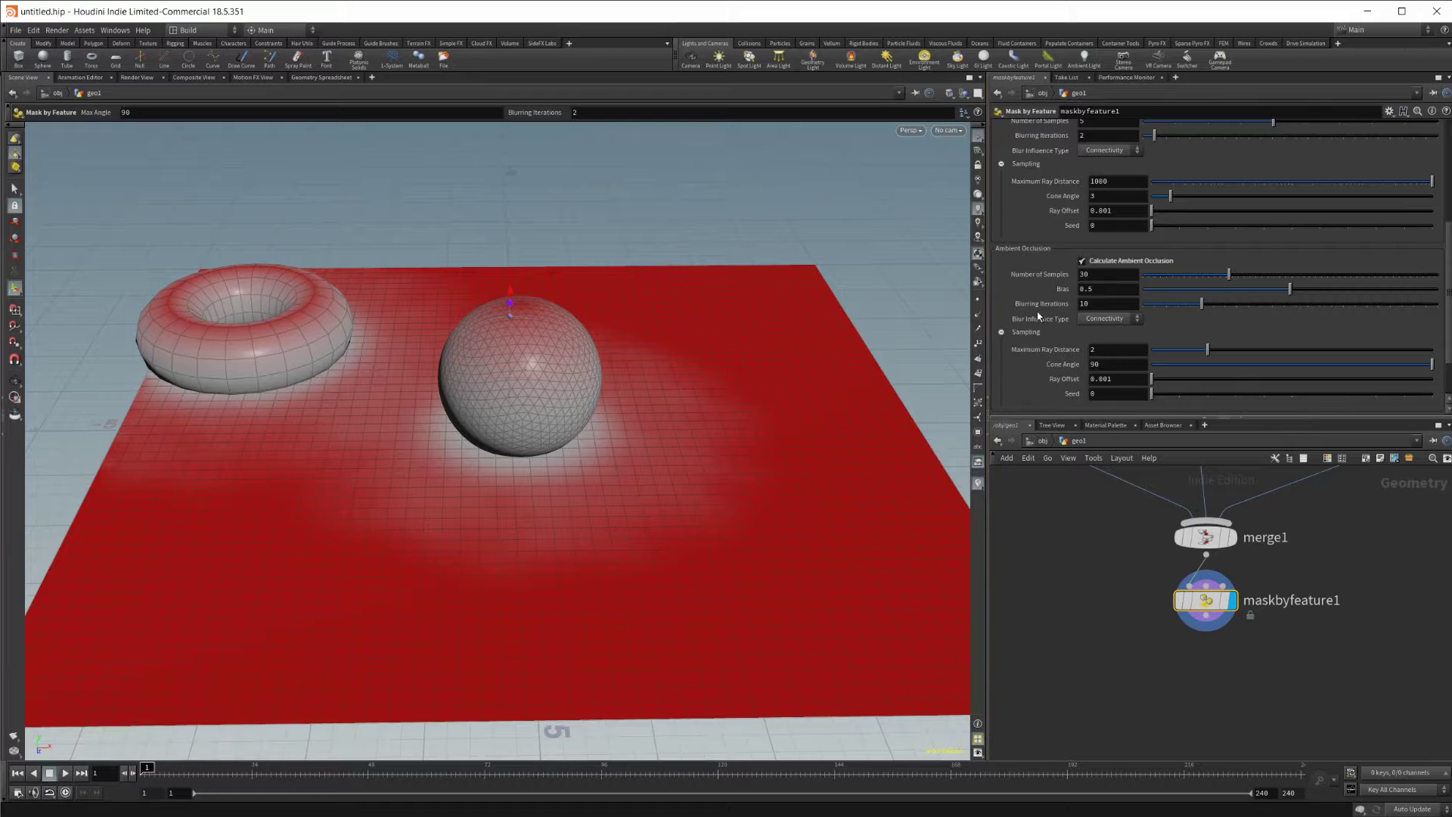
left_click(1081, 260)
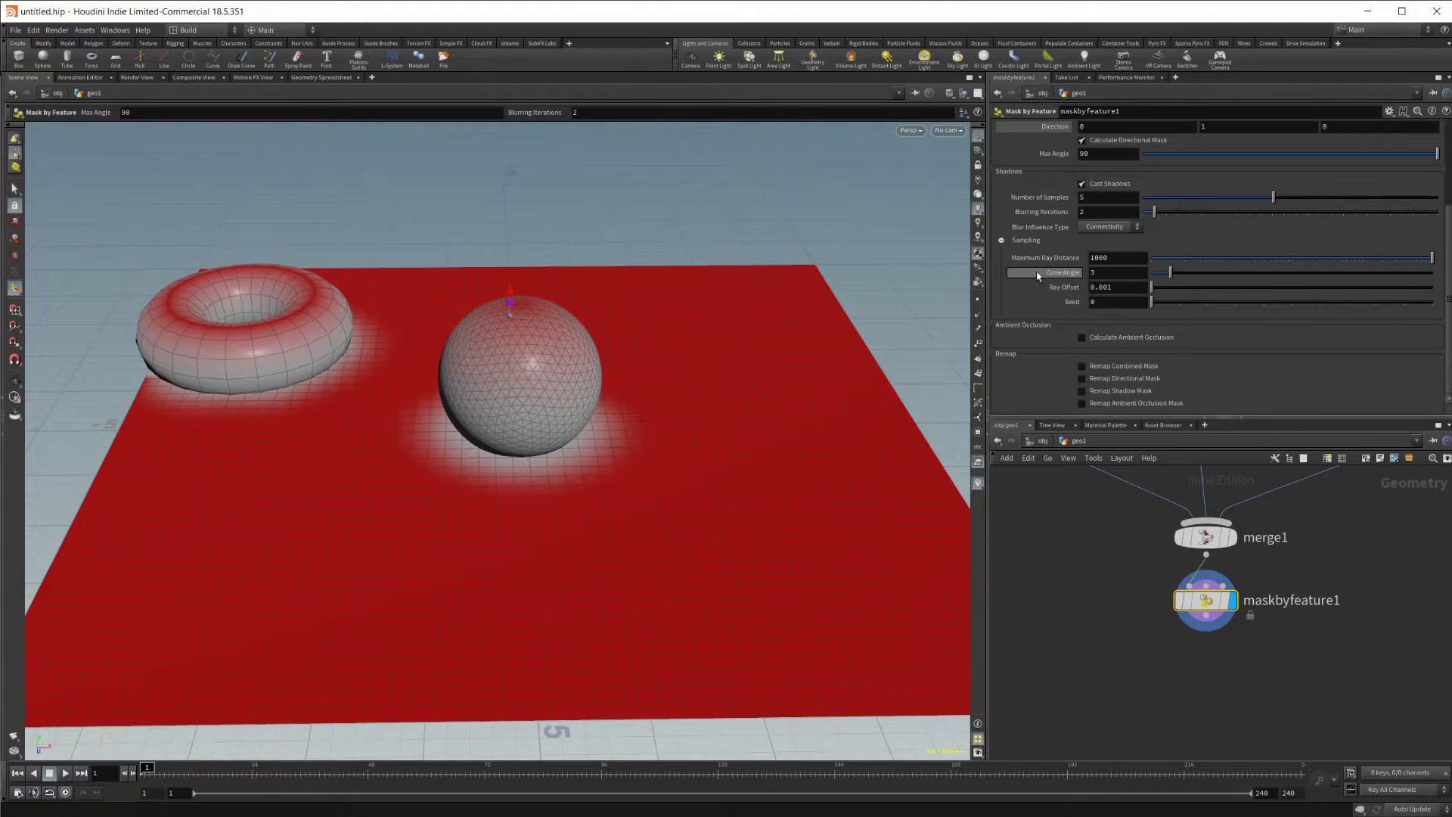
Try Remap Combined Mask with the ramp's low point moved to about the middle, and turn the remap off again
left_click(1082, 367)
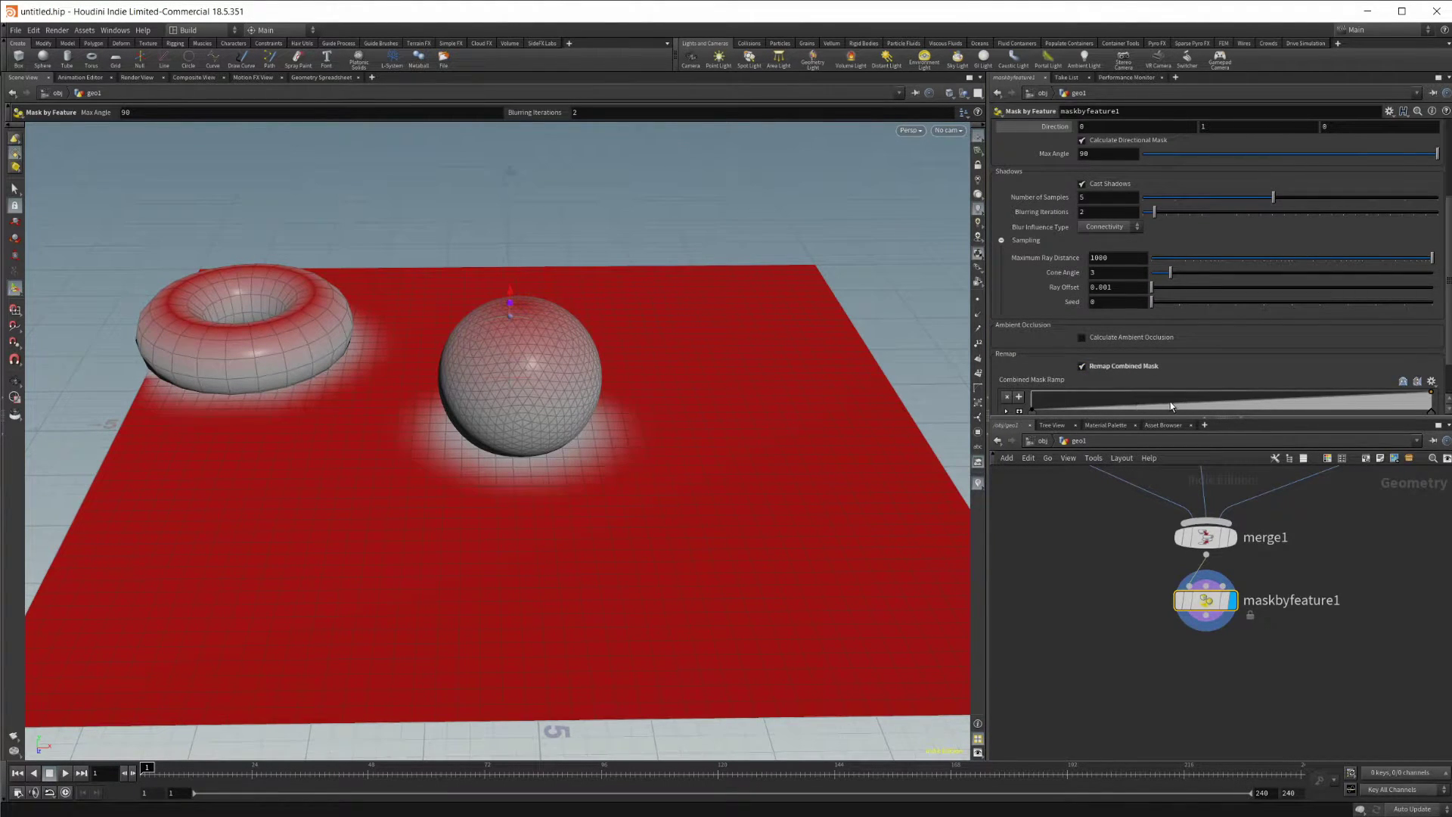
left_click_drag(1096, 405, 1218, 415)
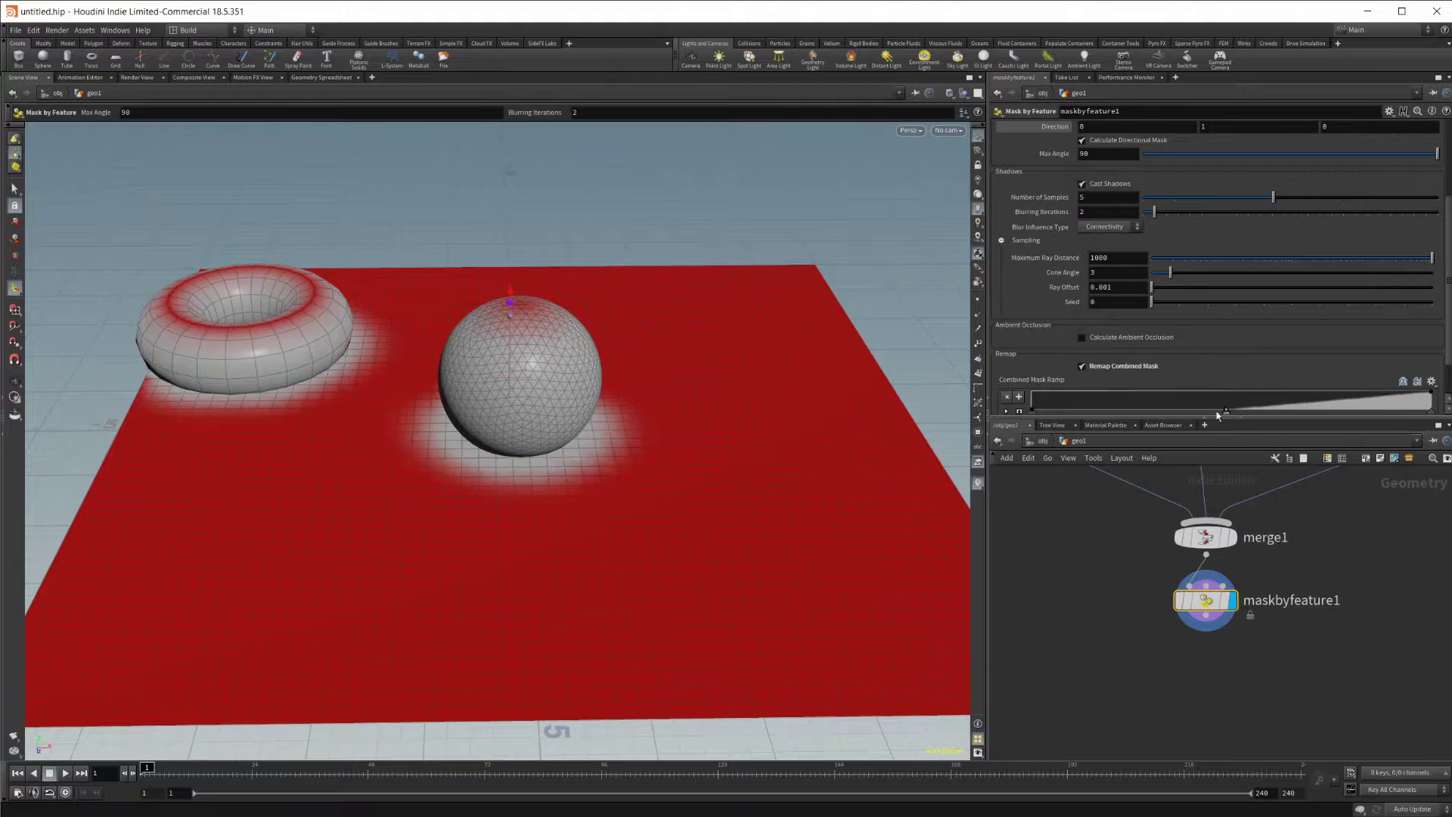
left_click(1082, 366)
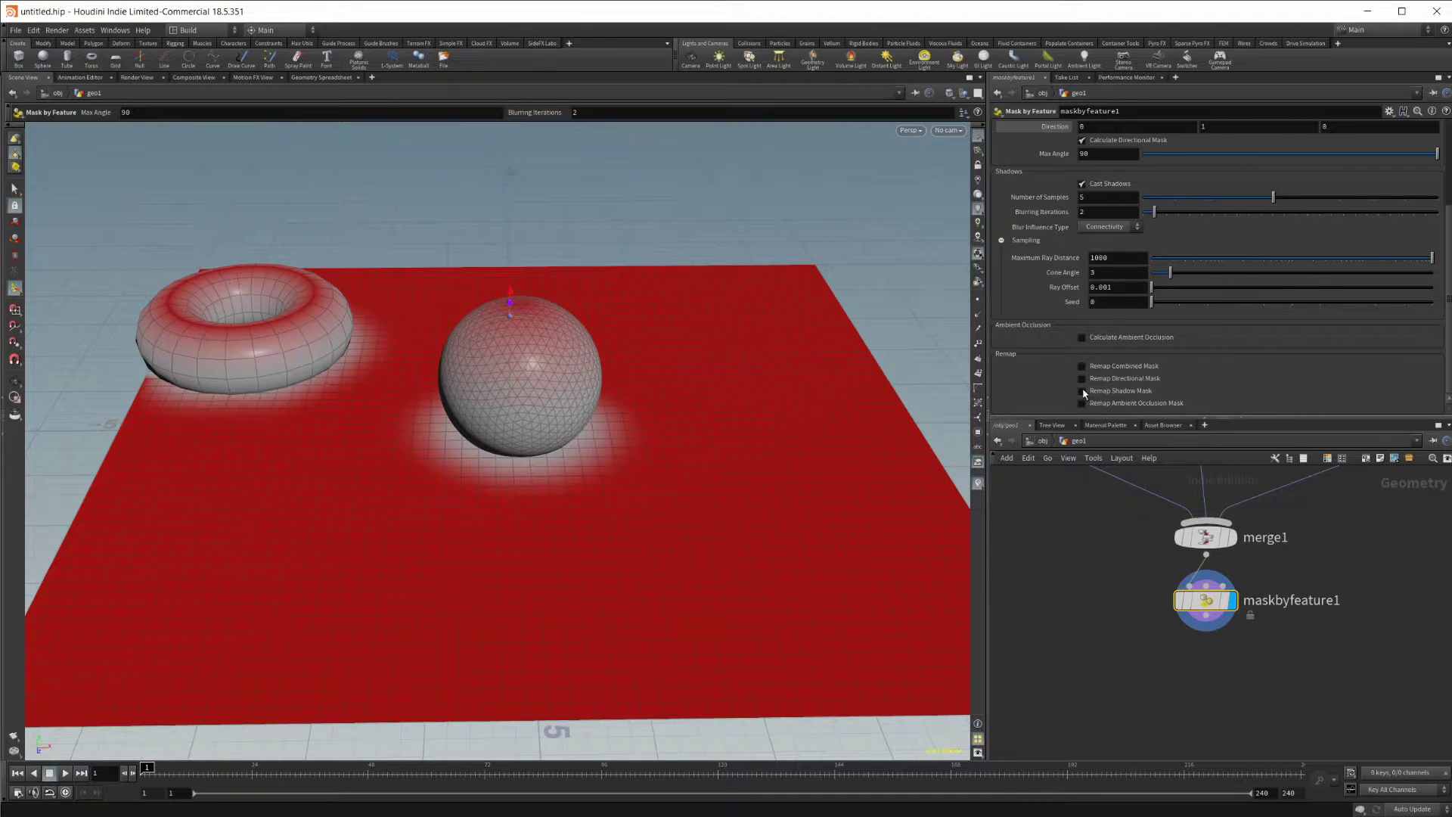
Turn on Remap Shadow Mask and place the ramp's full-value point slightly before the middle to tighten the shadow mask
left_click(1082, 391)
left_click_drag(1232, 375, 1193, 373)
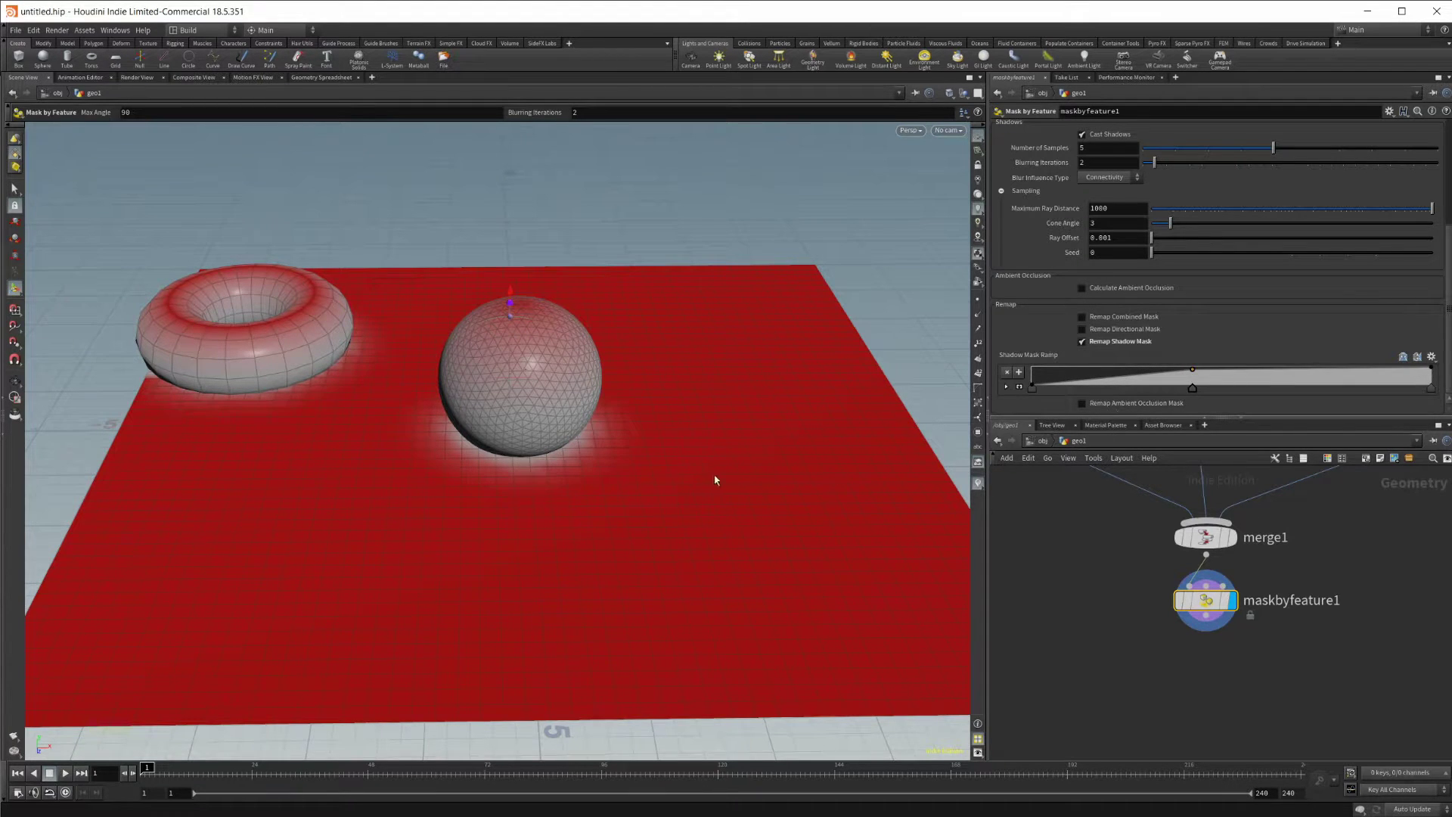
mouse_move(538, 421)
left_mouse_down("alt")
mouse_move(486, 366)
mouse_move(528, 424)
left_mouse_up("alt")
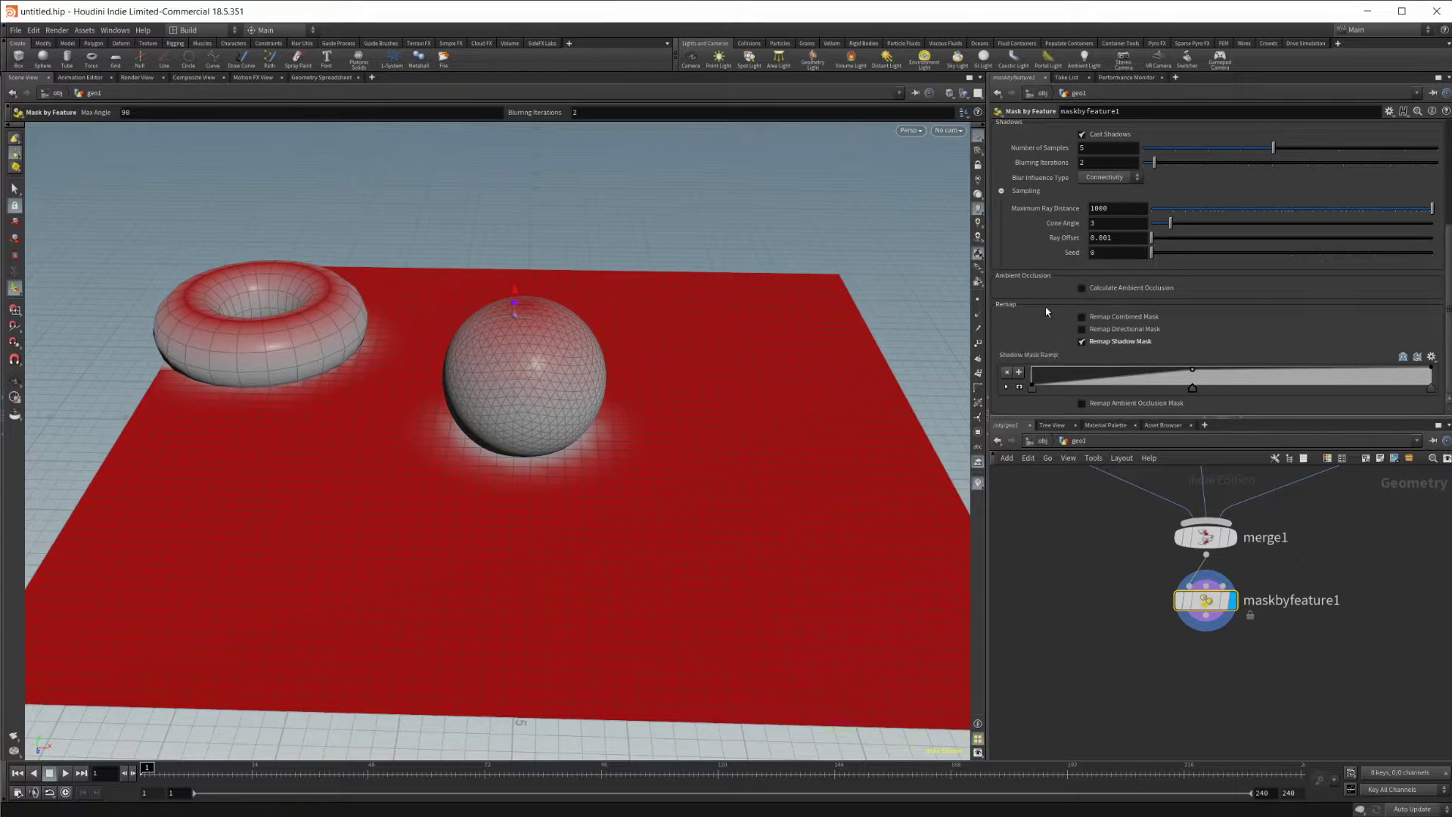
Rename the Combined Mask output attribute to density
scroll(1050, 318, "up", 3)
scroll(1066, 310, "up", 2)
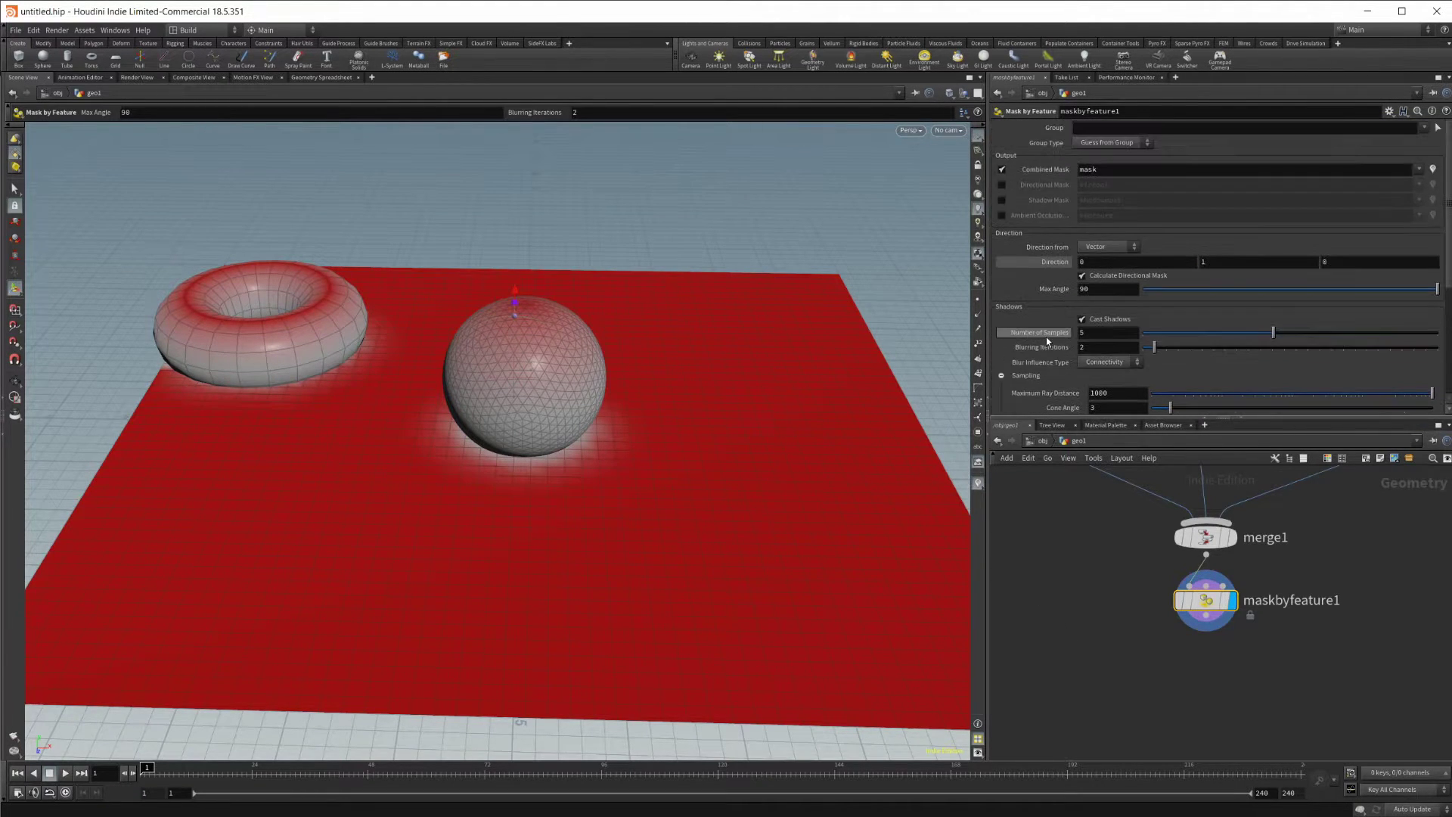
left_click(1110, 168)
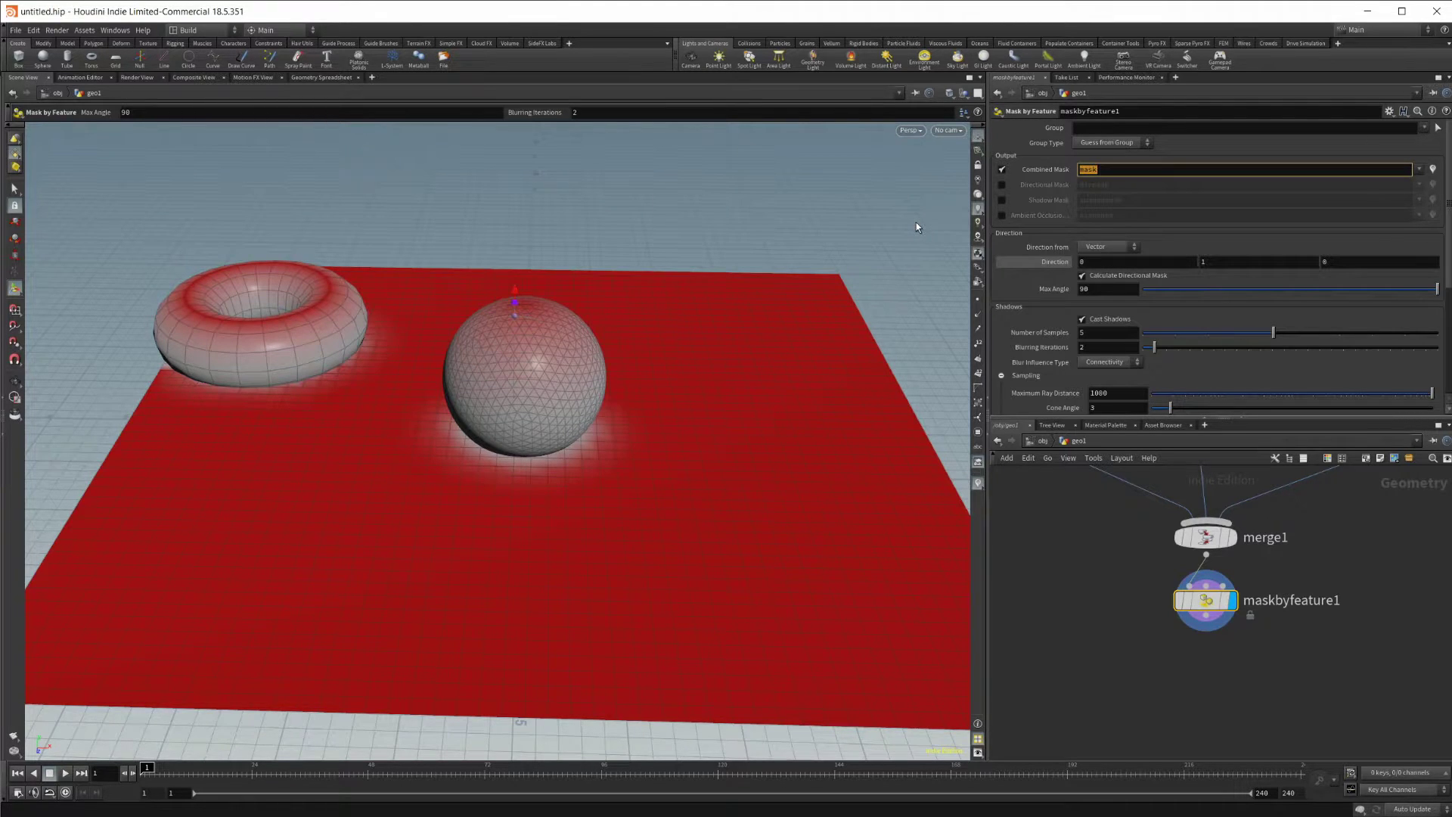
type("density")
key("Return")
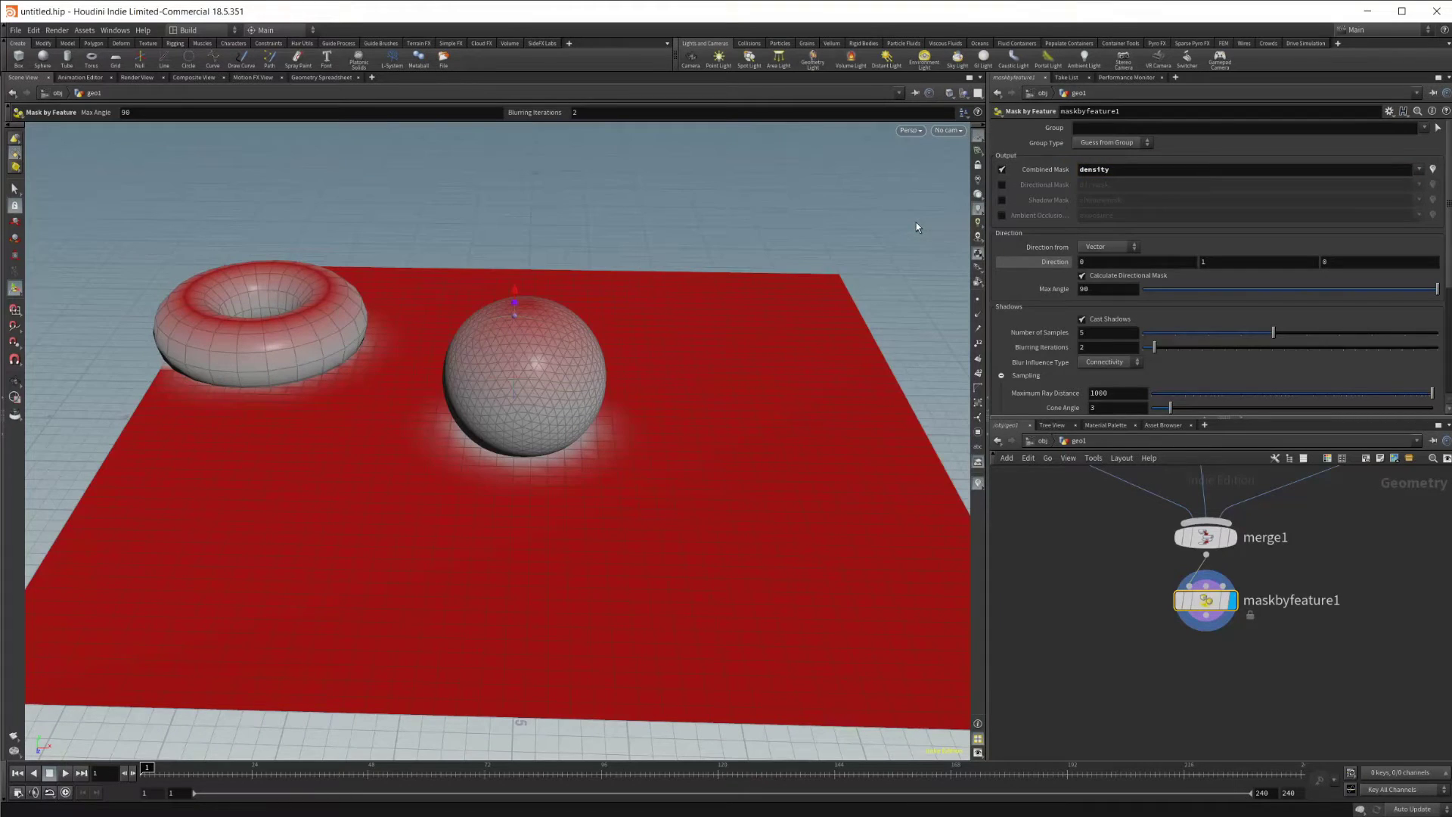
middle_click_drag(1225, 712, 1183, 643)
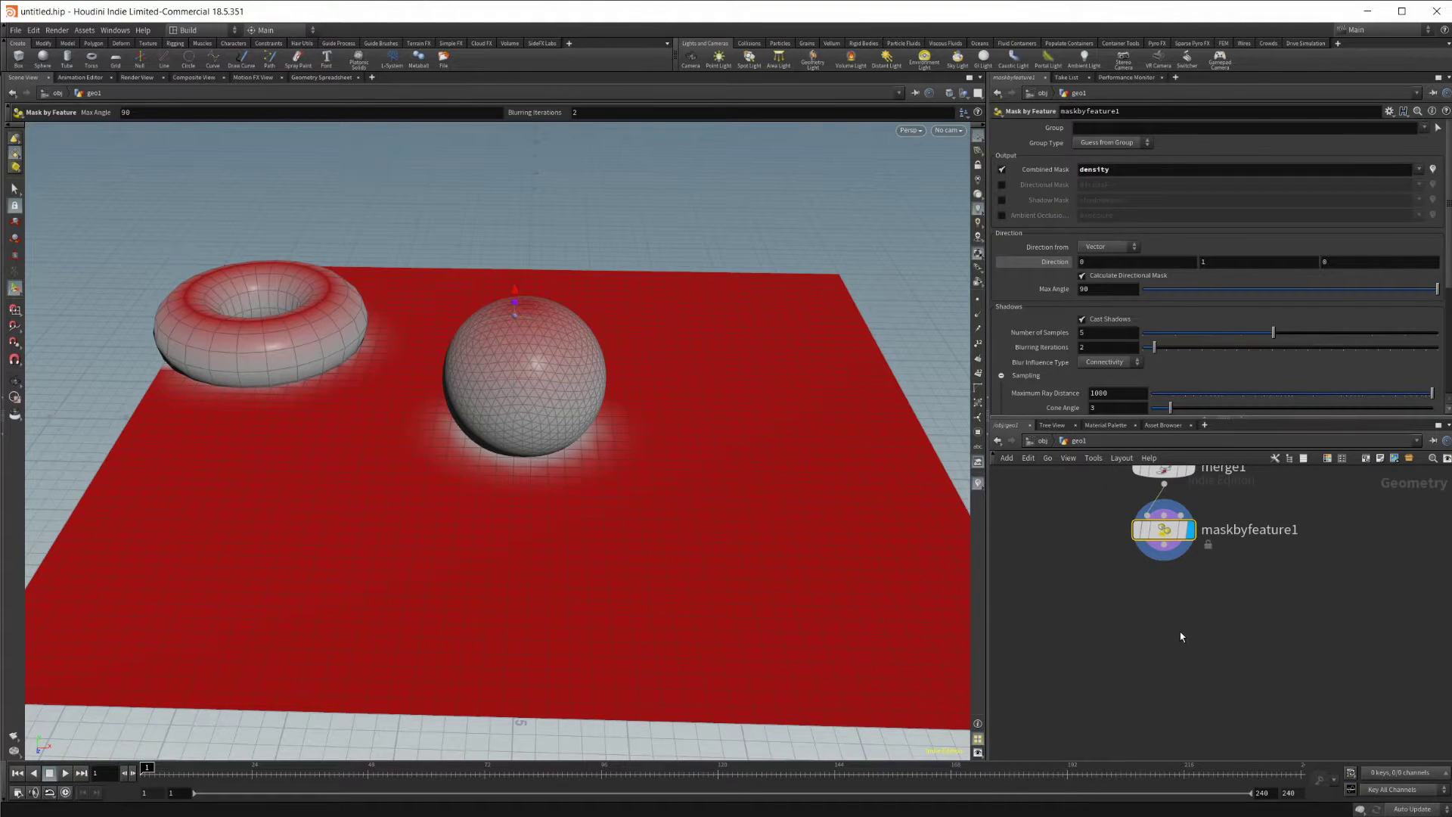
Add a Scatter node below the Mask by Feature node
key("Tab")
type("scat")
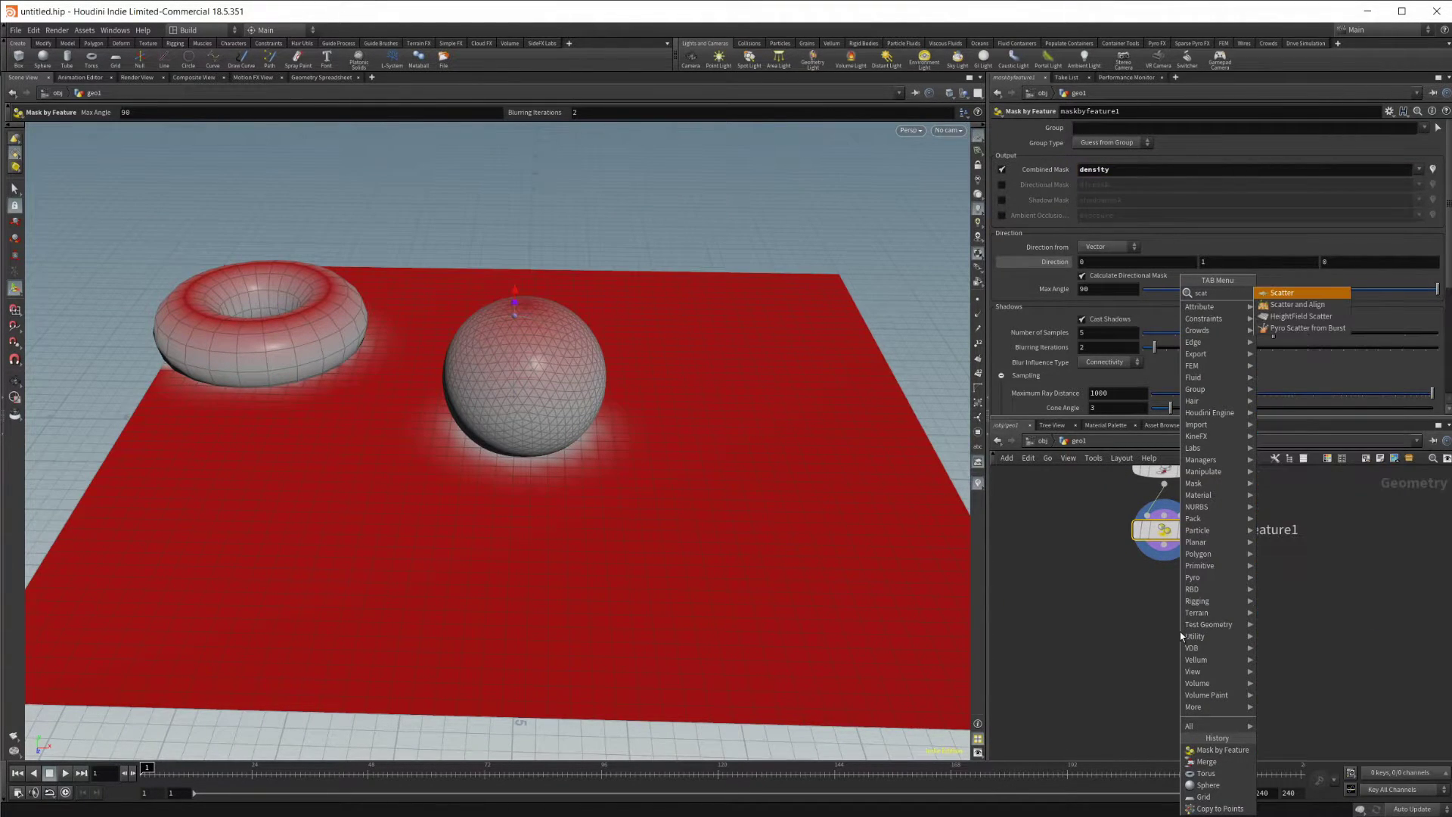
key("Return")
left_click(1190, 640)
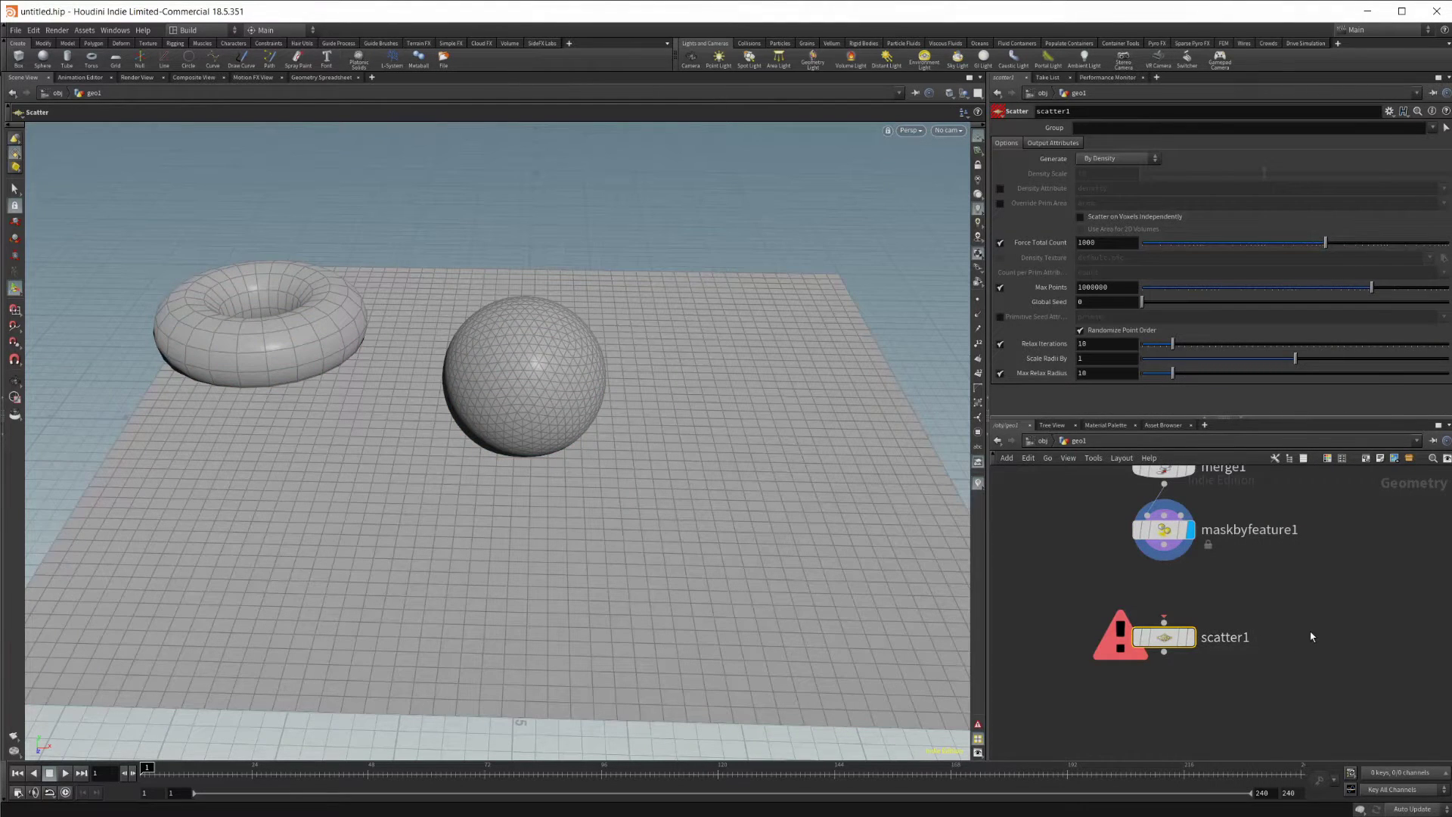
Add a Scatter and Align node beside the Scatter node and connect Mask by Feature's output to both scatter nodes
key("Tab")
type("scatt")
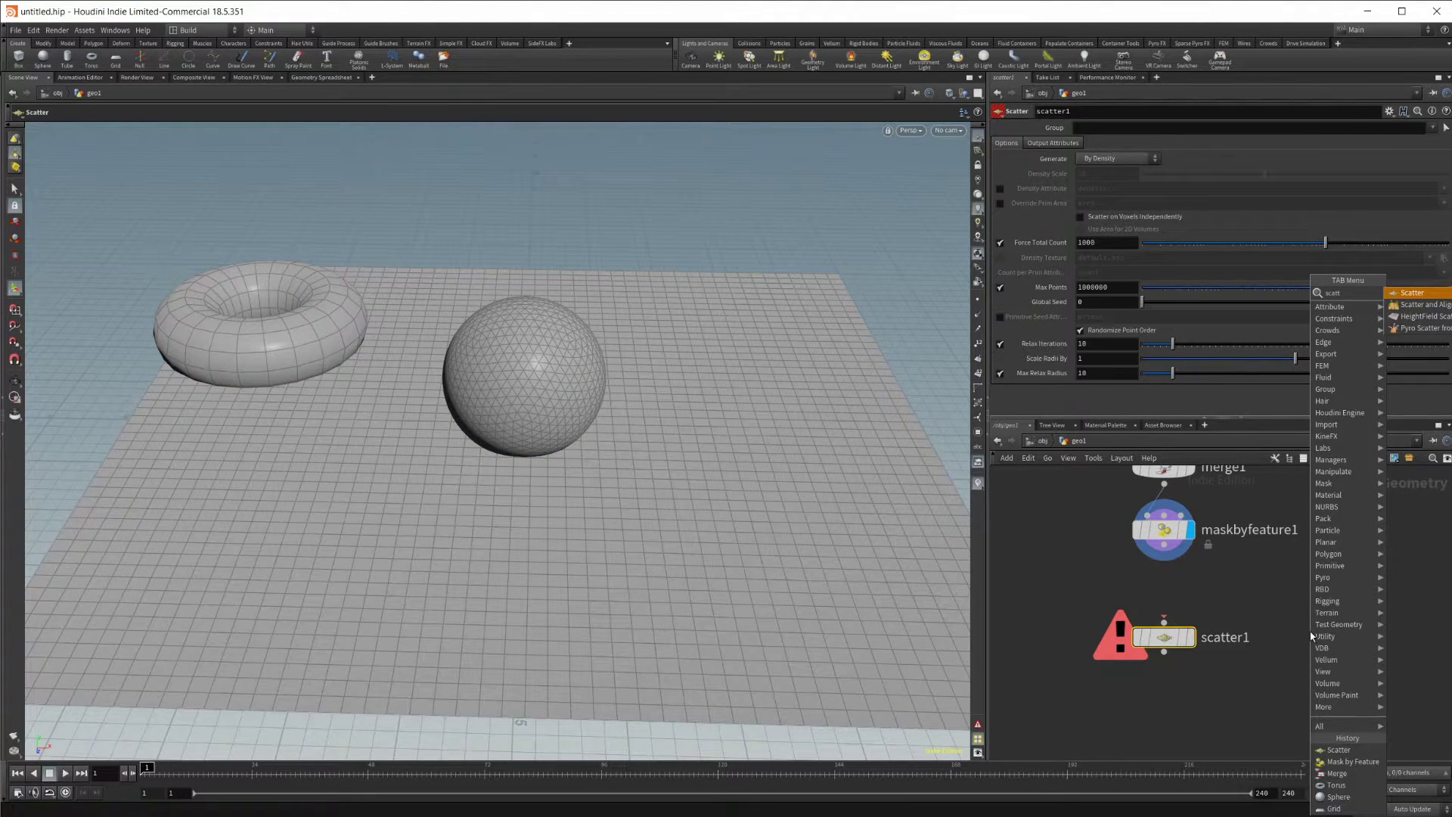
key("Down")
key("Return")
left_click(1313, 637)
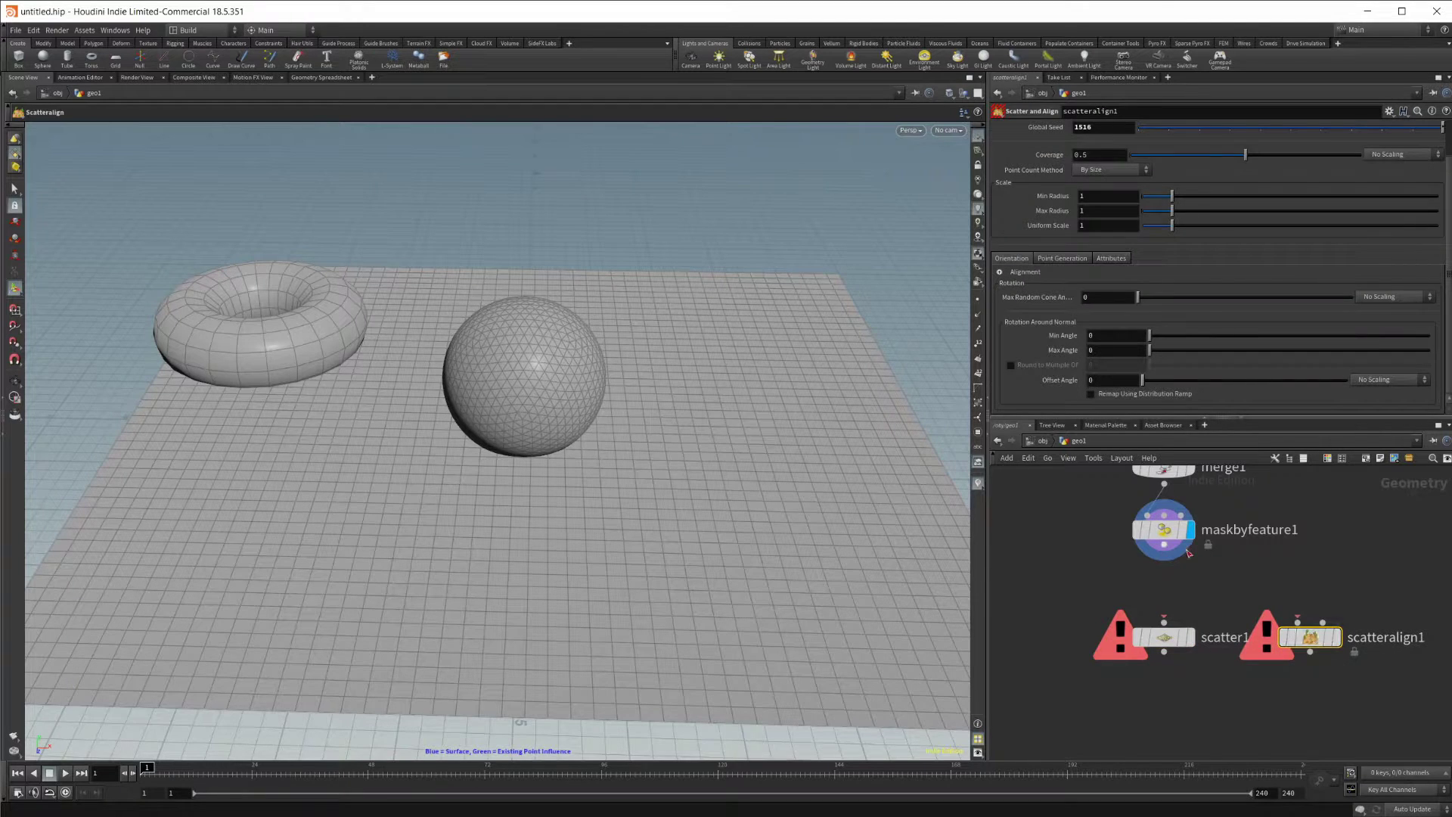
left_click_drag(1164, 545, 1298, 623)
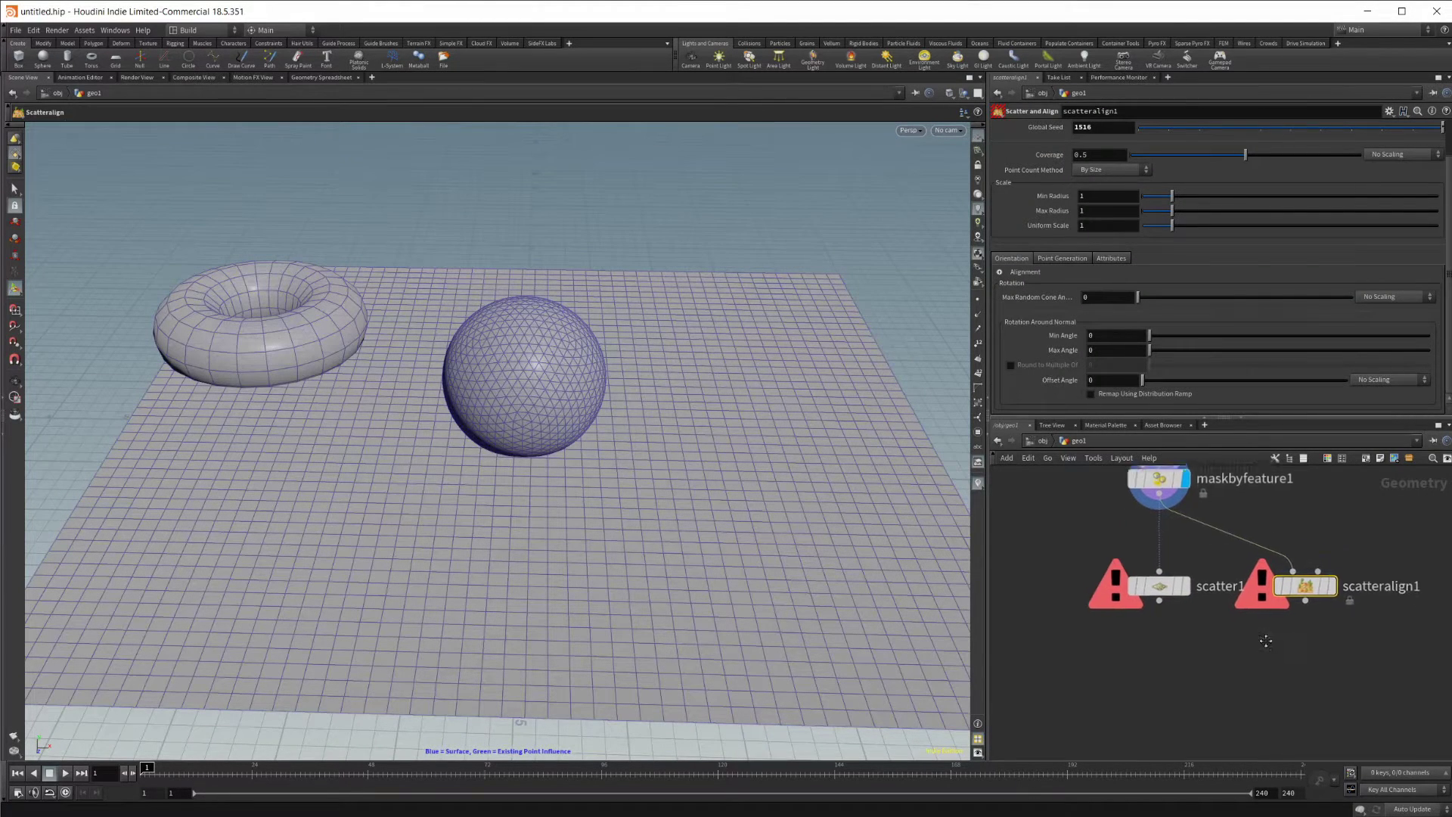
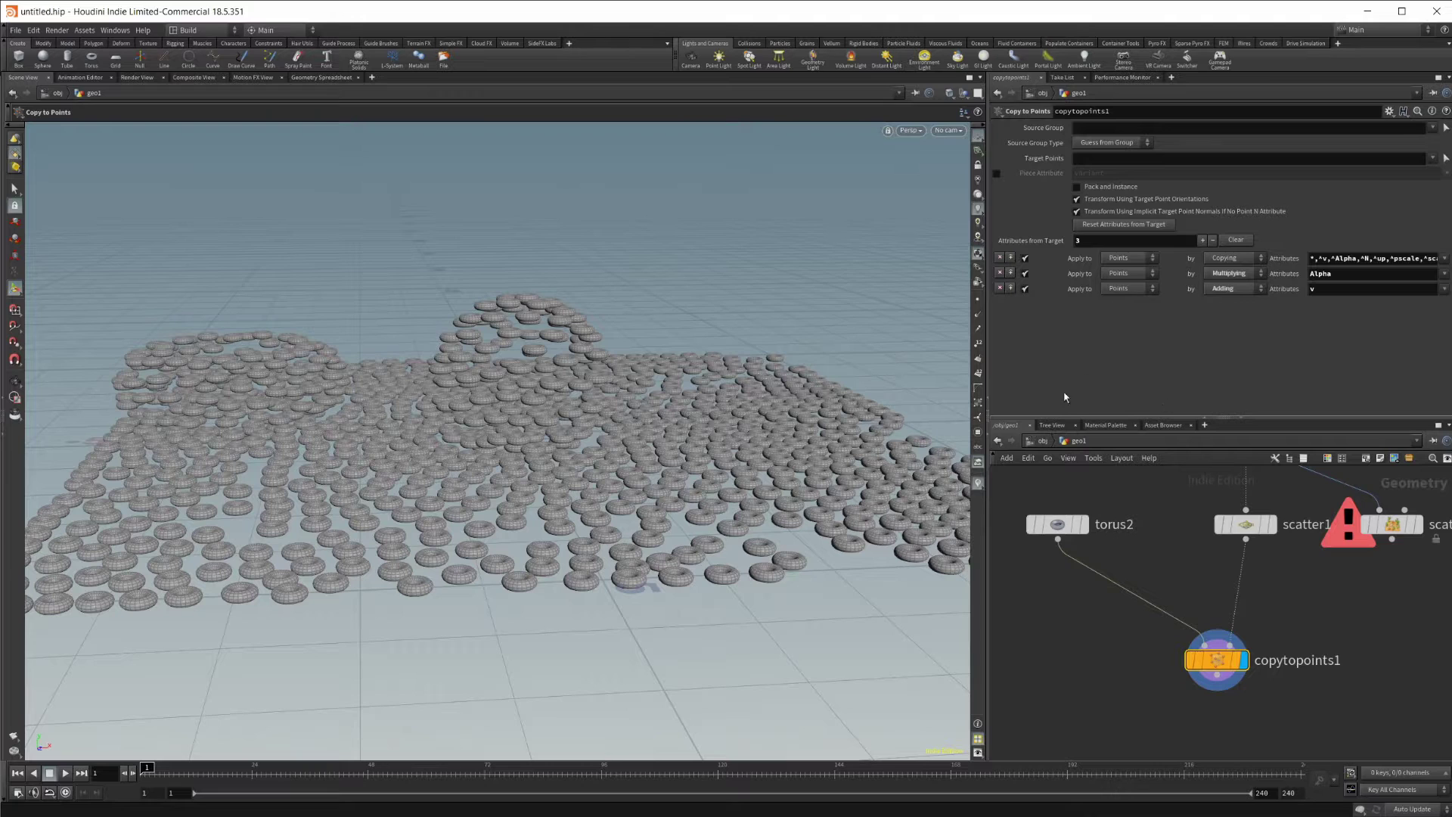
Enable the Density Attribute on the Scatter node so the density mask controls where its points are placed
left_click(1245, 524)
left_click_drag(564, 344, 609, 443, "alt")
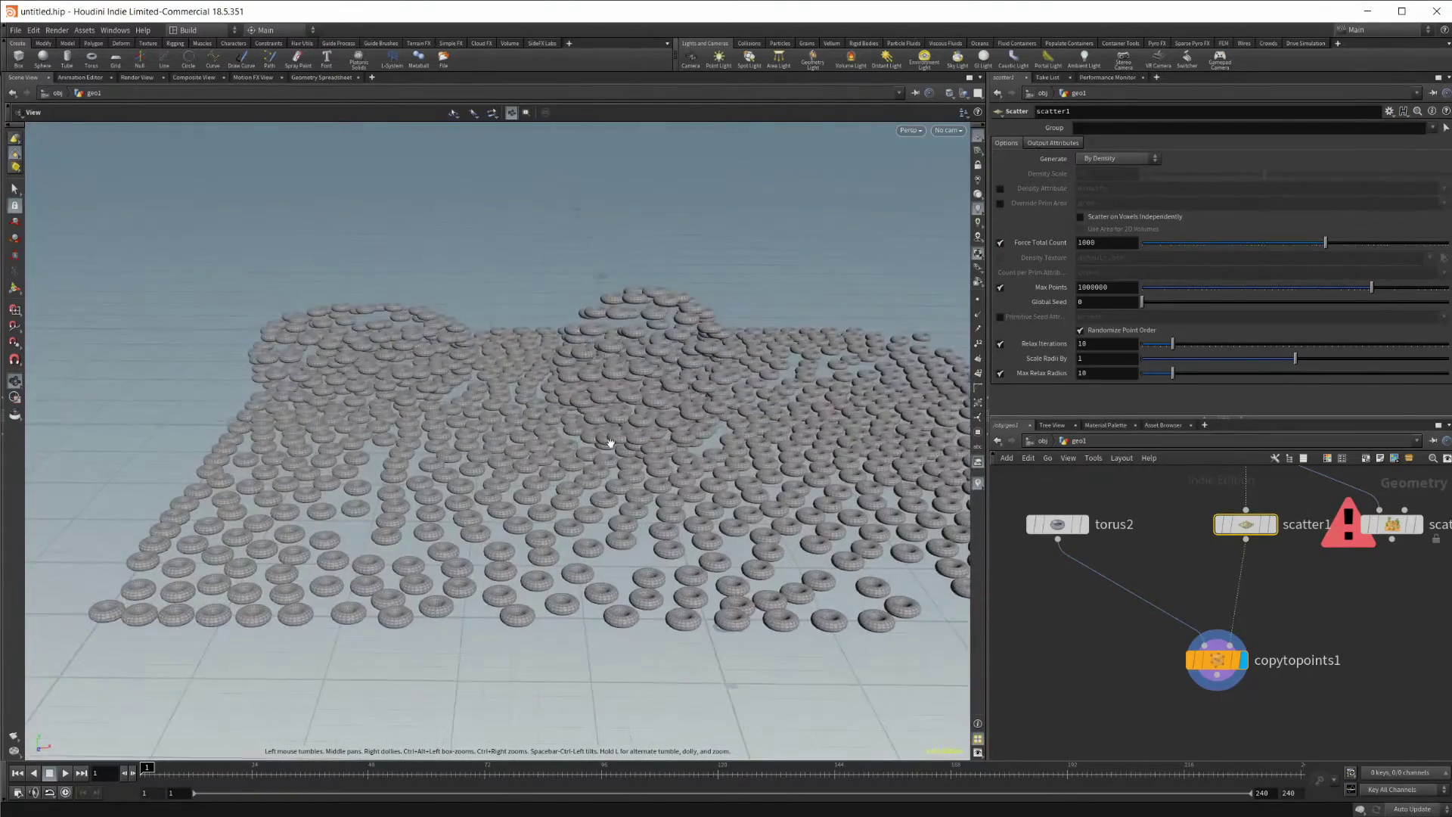
middle_click_drag(697, 393, 598, 453, "alt")
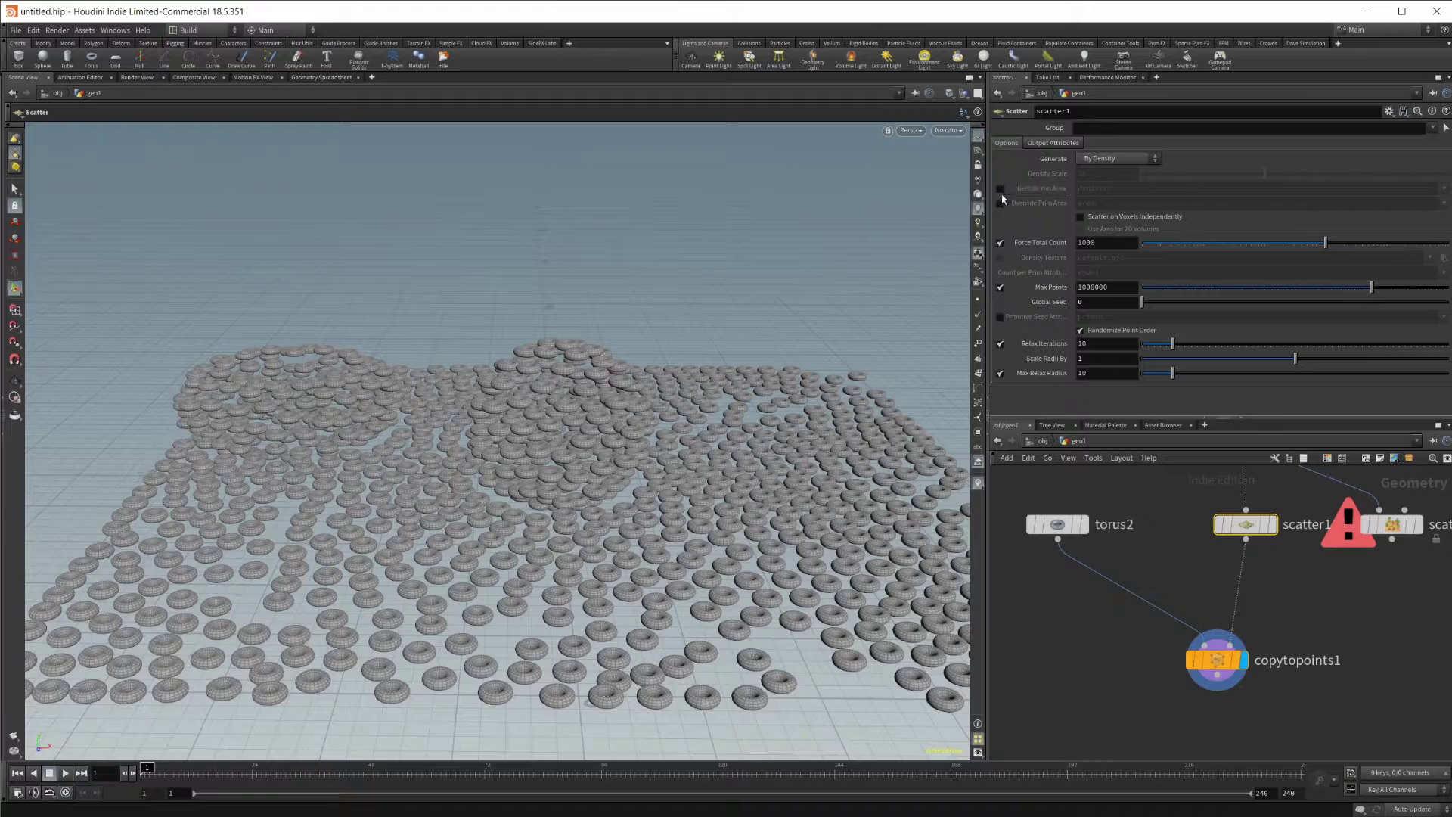
left_click_drag(606, 374, 611, 454, "alt")
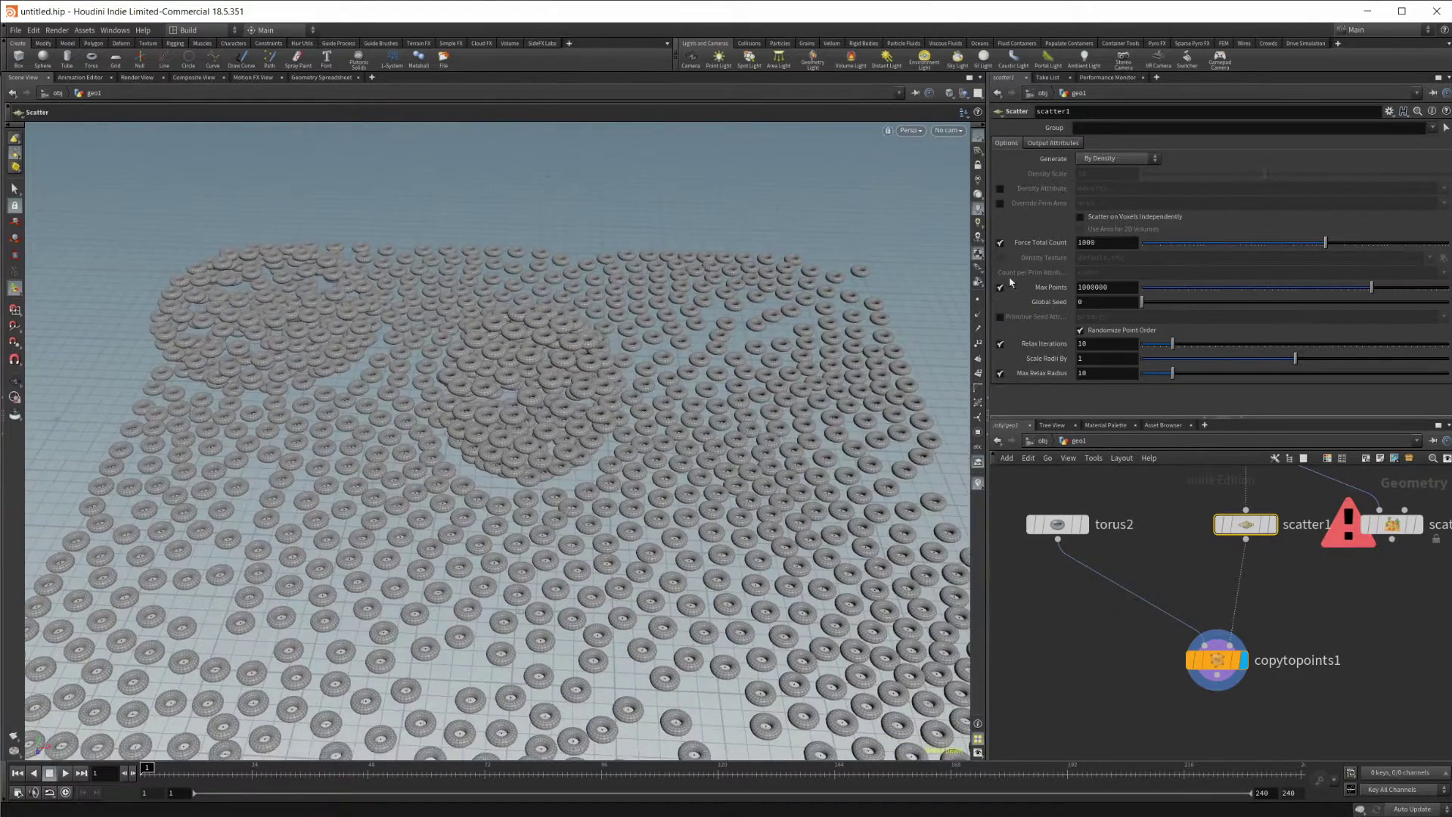
left_click(1000, 190)
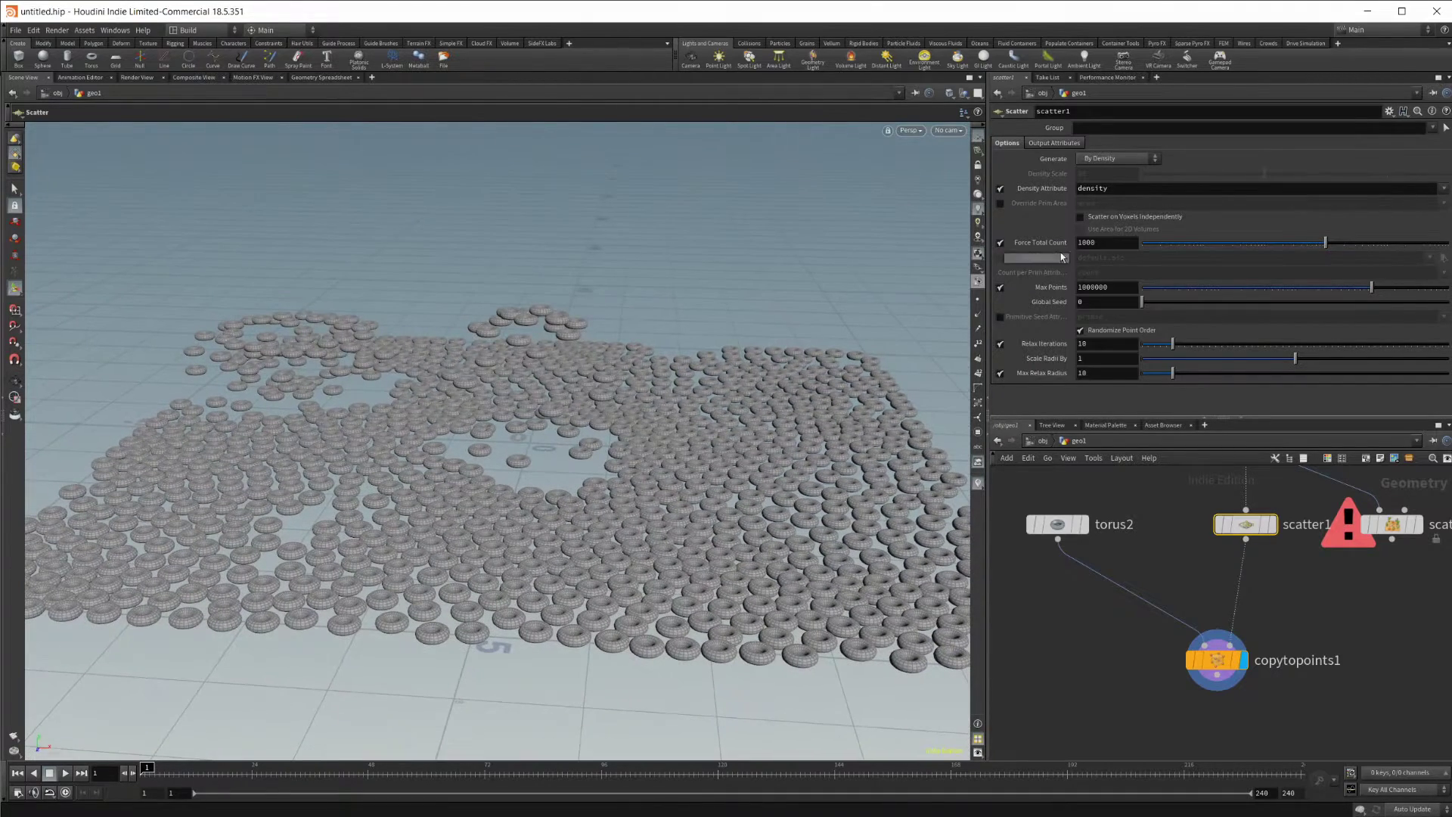
Compare the Scatter and Mask by Feature settings with how the torus copies are distributed around the sphere and large torus
double_click(1123, 189)
left_click(1081, 681)
middle_click_drag(1153, 542, 1154, 642)
left_click(1240, 520)
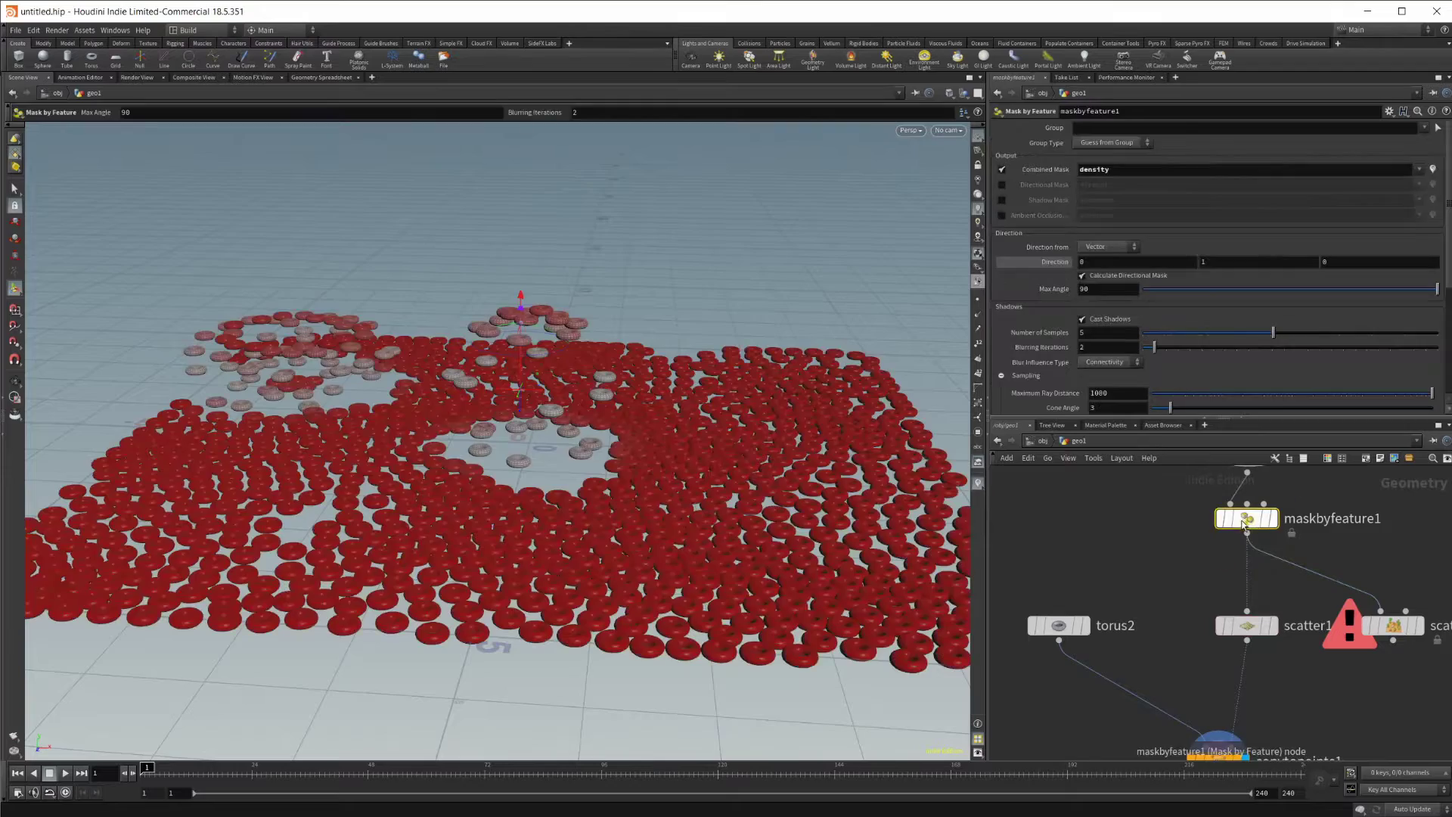
left_click(1246, 626)
left_click_drag(550, 539, 561, 284)
left_click_drag(567, 366, 546, 409)
left_click(1257, 520)
key("Return")
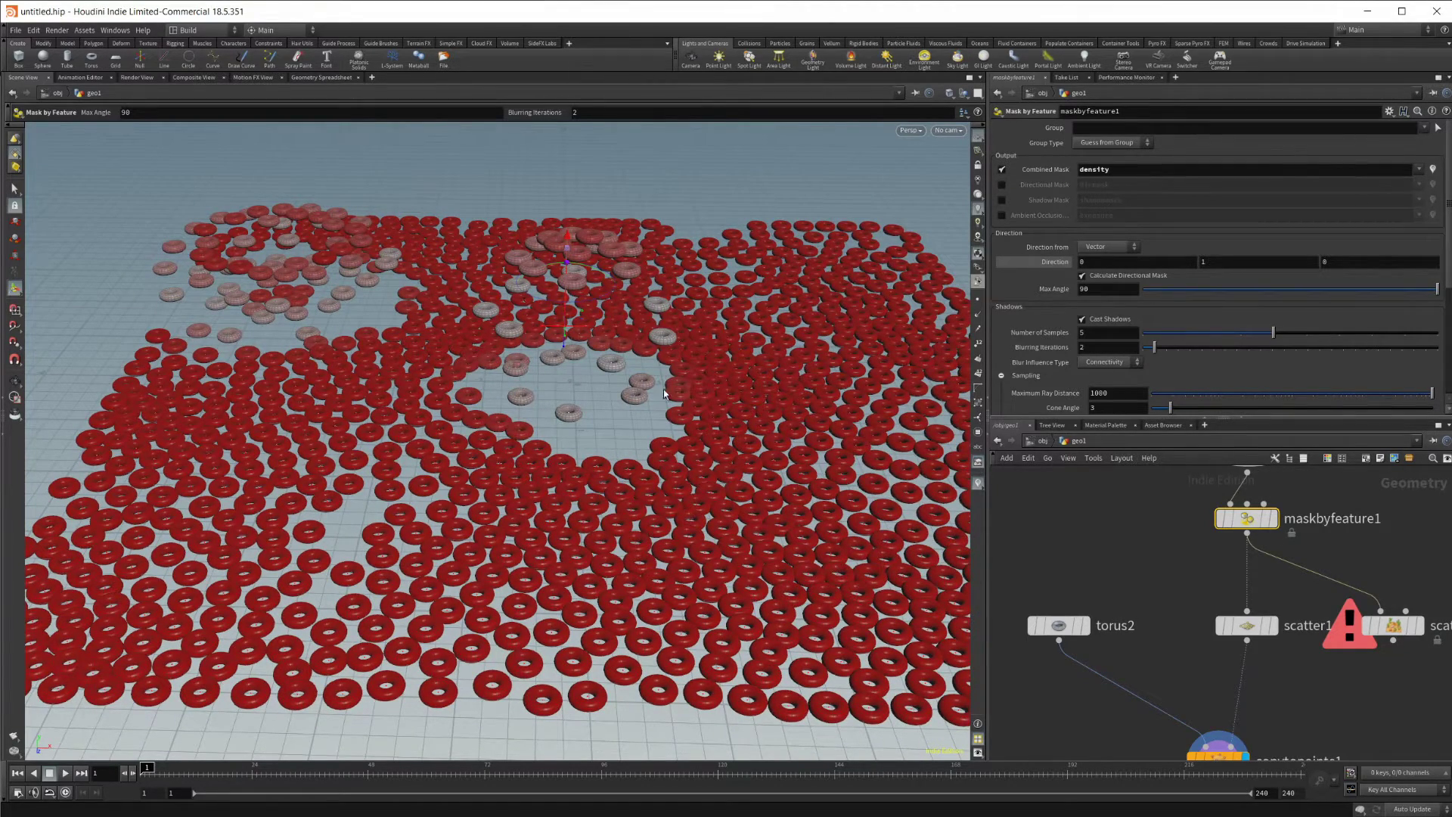
left_click_drag(576, 392, 520, 402)
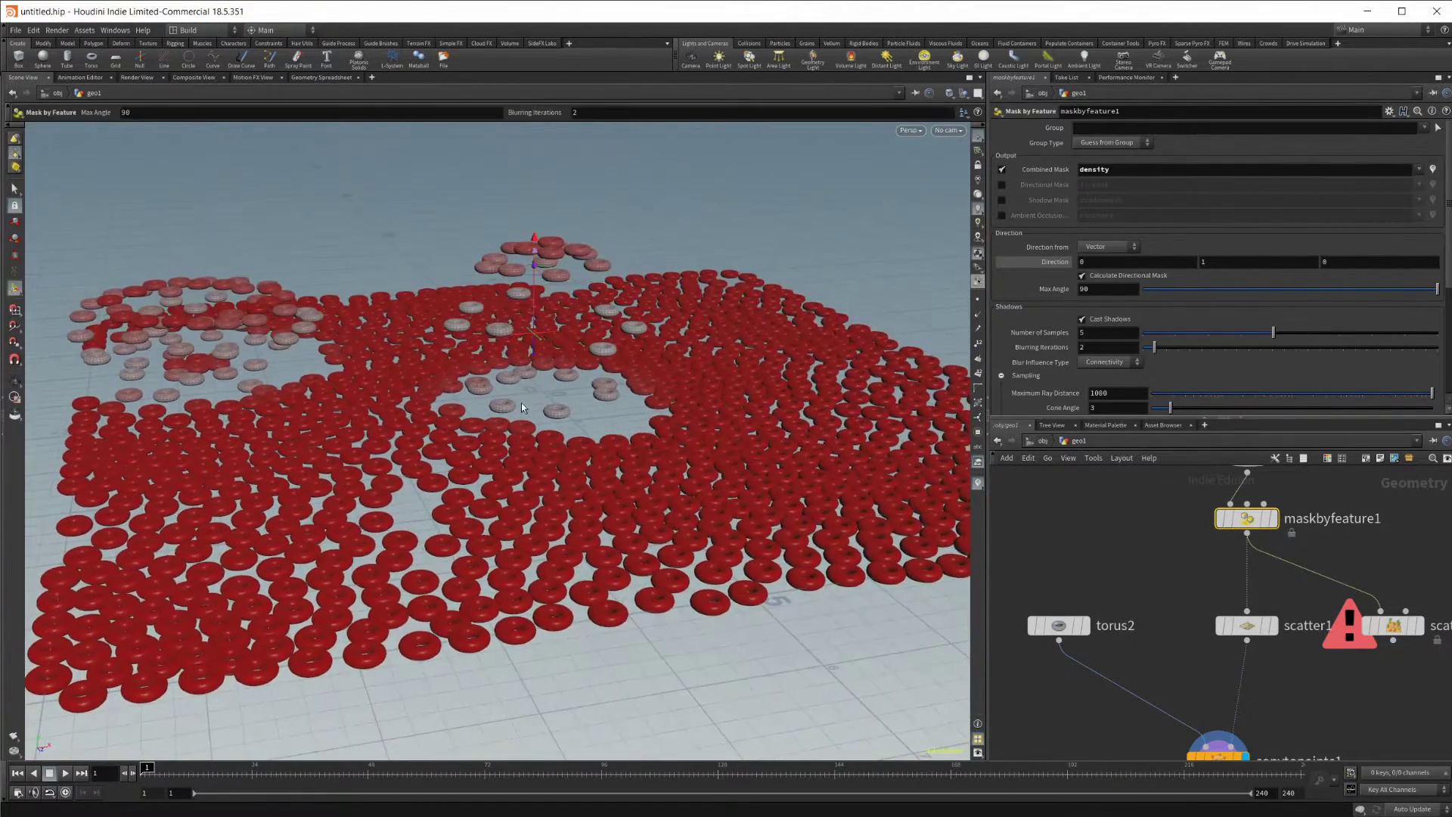
Try tilting the Mask by Feature direction with its viewport handle, and undo the change
left_click_drag(327, 387, 393, 365)
mouse_move(427, 437)
middle_mouse_down()
mouse_move(380, 416)
mouse_move(412, 433)
middle_mouse_up()
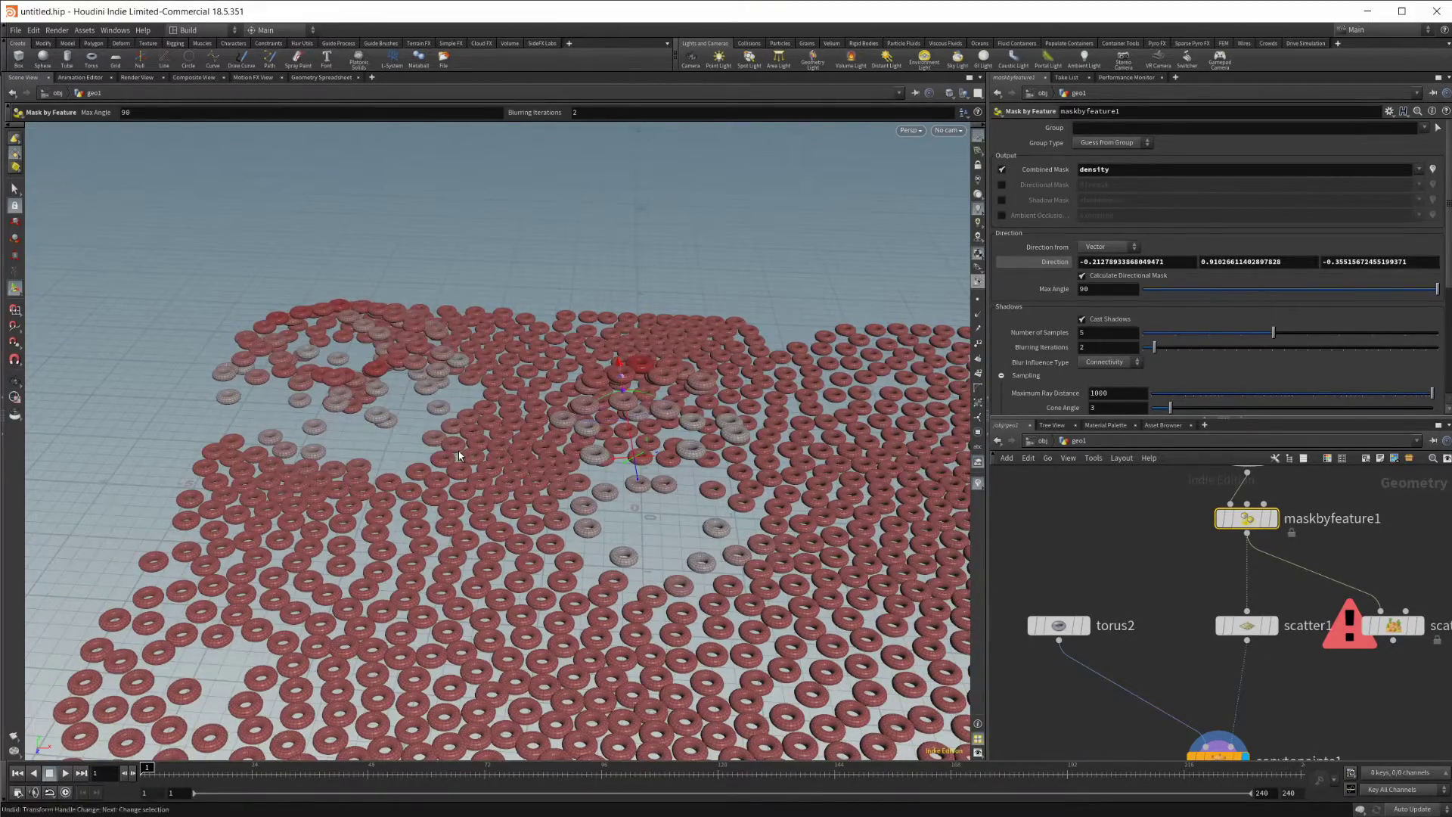
key("ctrl+z")
Examine the density-driven torus copies from a low side angle and from above
mouse_move(459, 450)
left_mouse_down()
mouse_move(343, 393)
mouse_move(325, 414)
mouse_move(225, 406)
mouse_move(340, 454)
left_mouse_up()
left_click(1272, 519)
left_click_drag(306, 322, 299, 342, "alt")
middle_click_drag(1205, 649, 1173, 591)
left_click(1209, 702)
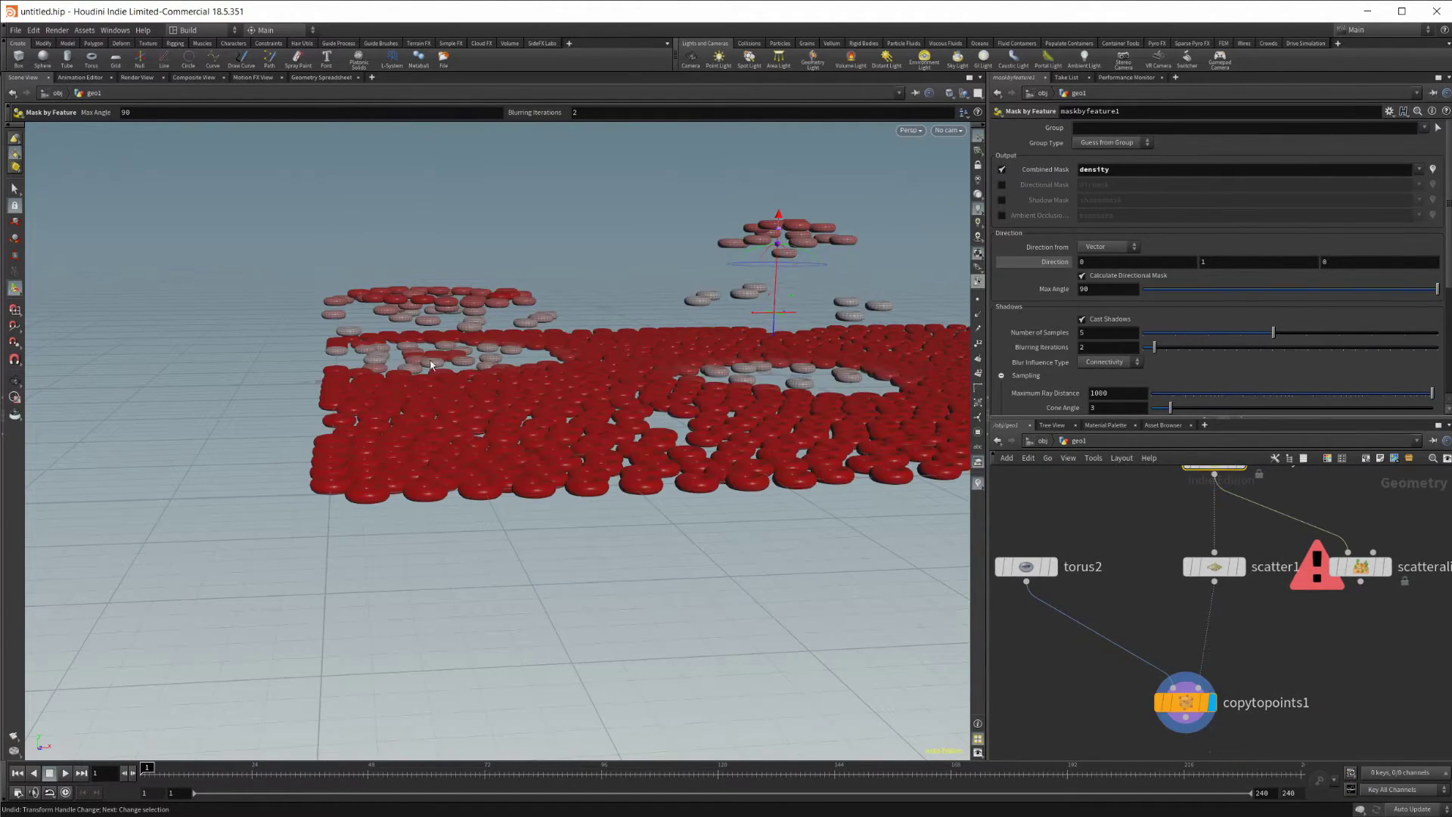
left_click_drag(717, 406, 720, 553)
Feed the Scatter and Align node into Copy to Points as the target points in place of the Scatter node
middle_click_drag(1346, 621, 1104, 557)
middle_click_drag(1183, 582, 1253, 623)
left_click(1196, 548)
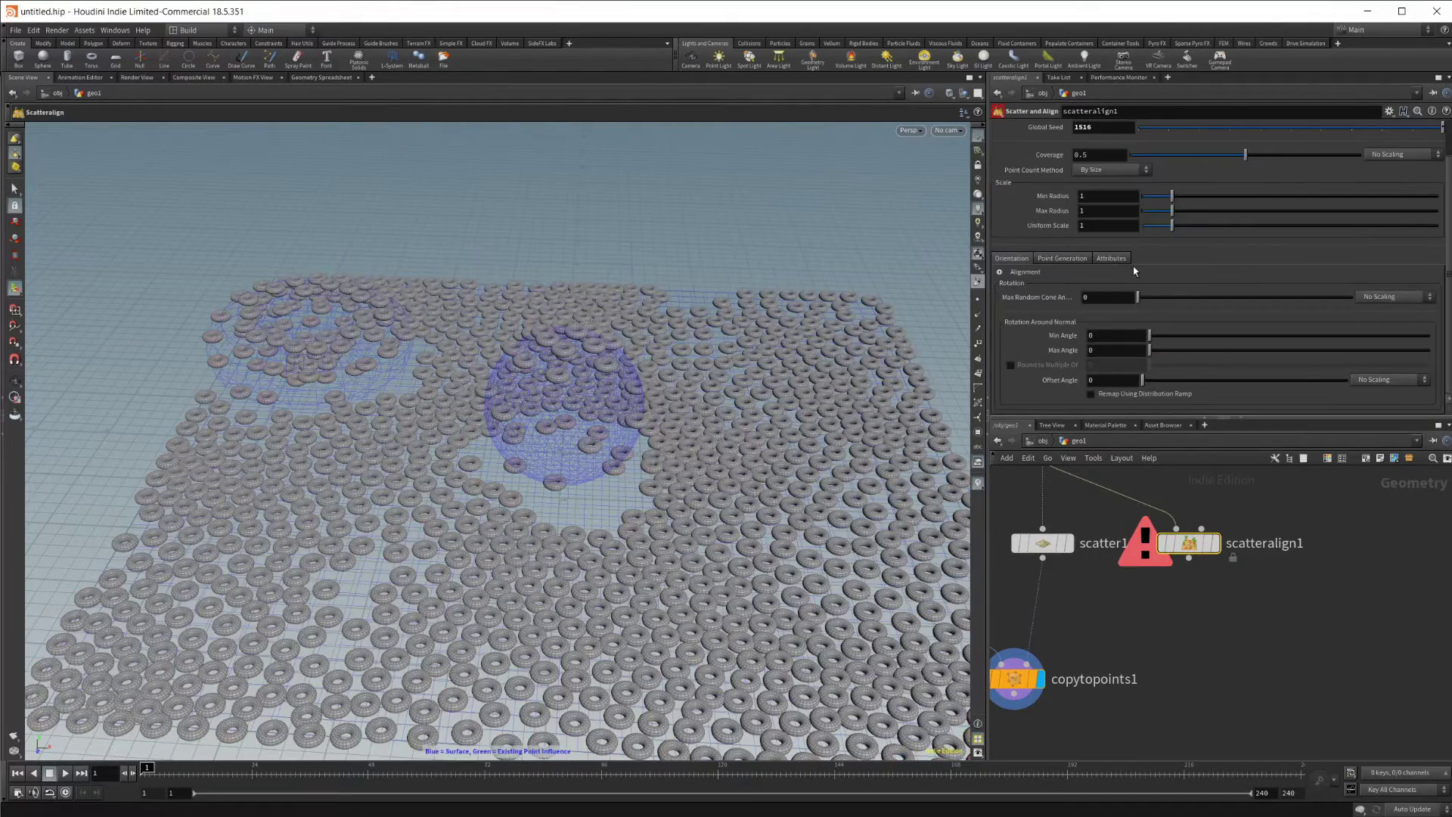
left_click_drag(1188, 559, 1042, 659)
left_click_drag(740, 528, 668, 486, "alt")
right_click_drag(668, 486, 561, 524, "alt")
middle_click_drag(560, 525, 566, 581, "alt")
left_click_drag(564, 581, 614, 538)
key("Return")
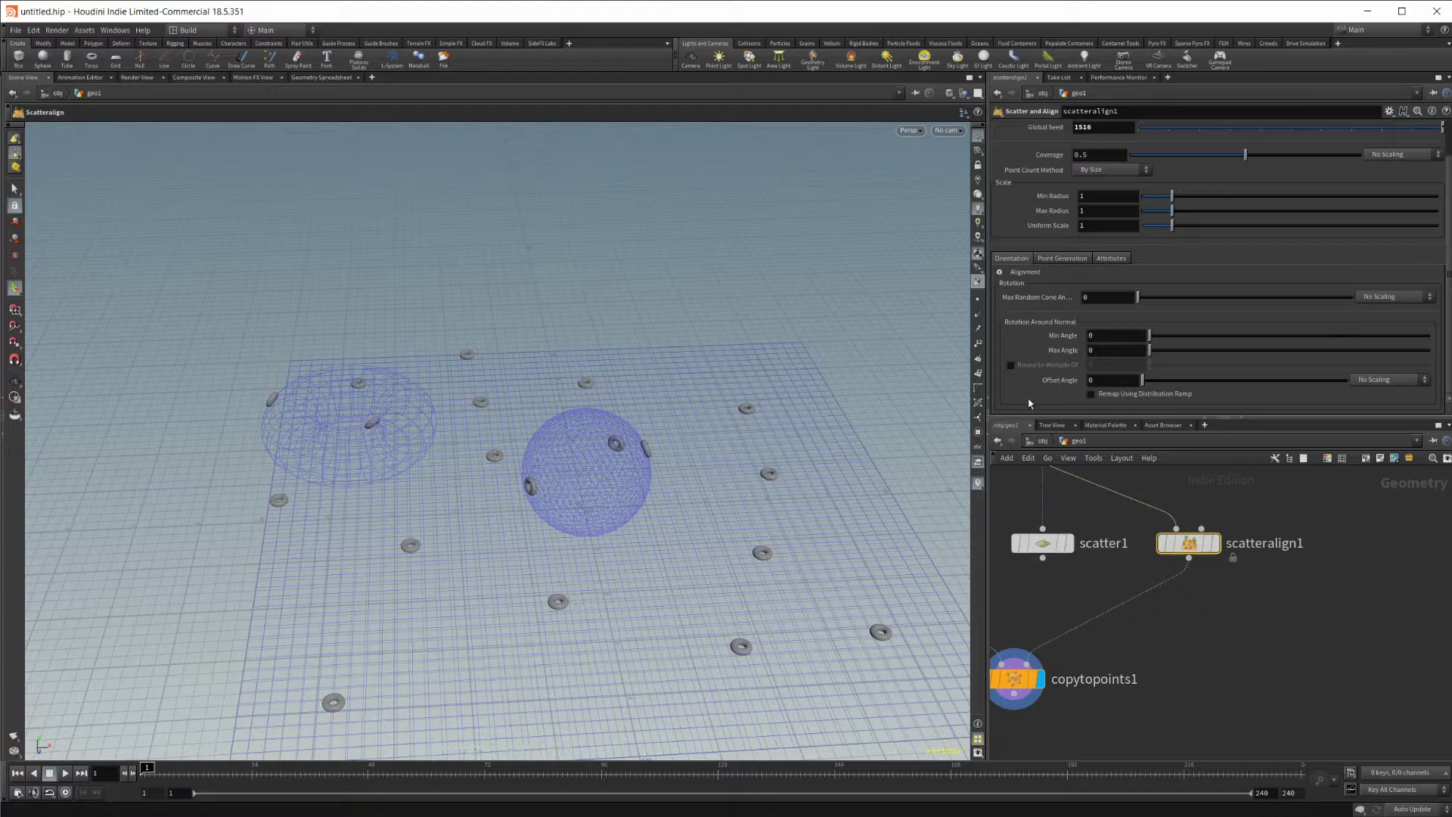
Change the Scatter and Align node's Point Count Method to By Density
scroll(1017, 242, "up", 2)
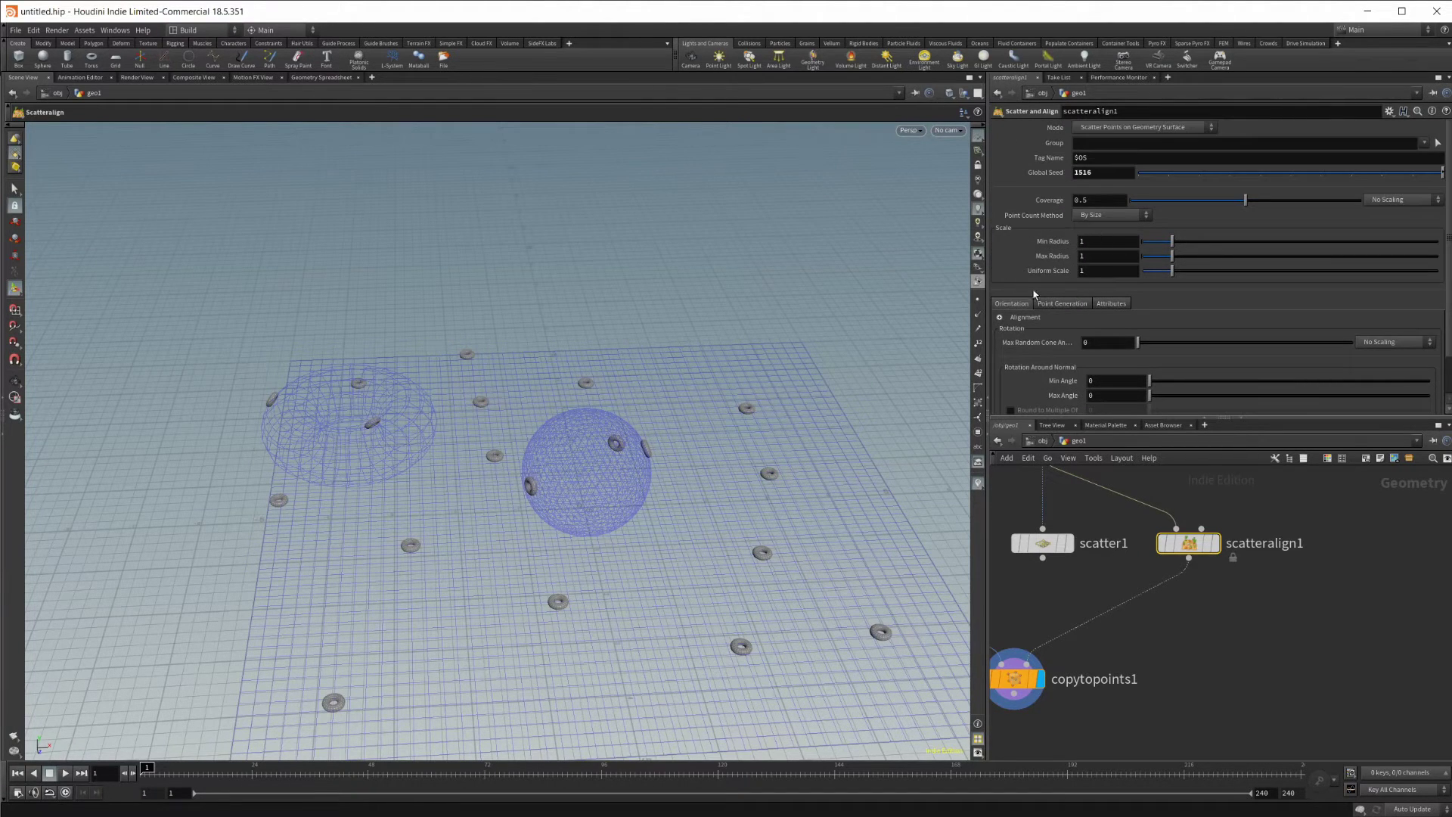
left_click_drag(474, 509, 506, 416, "alt")
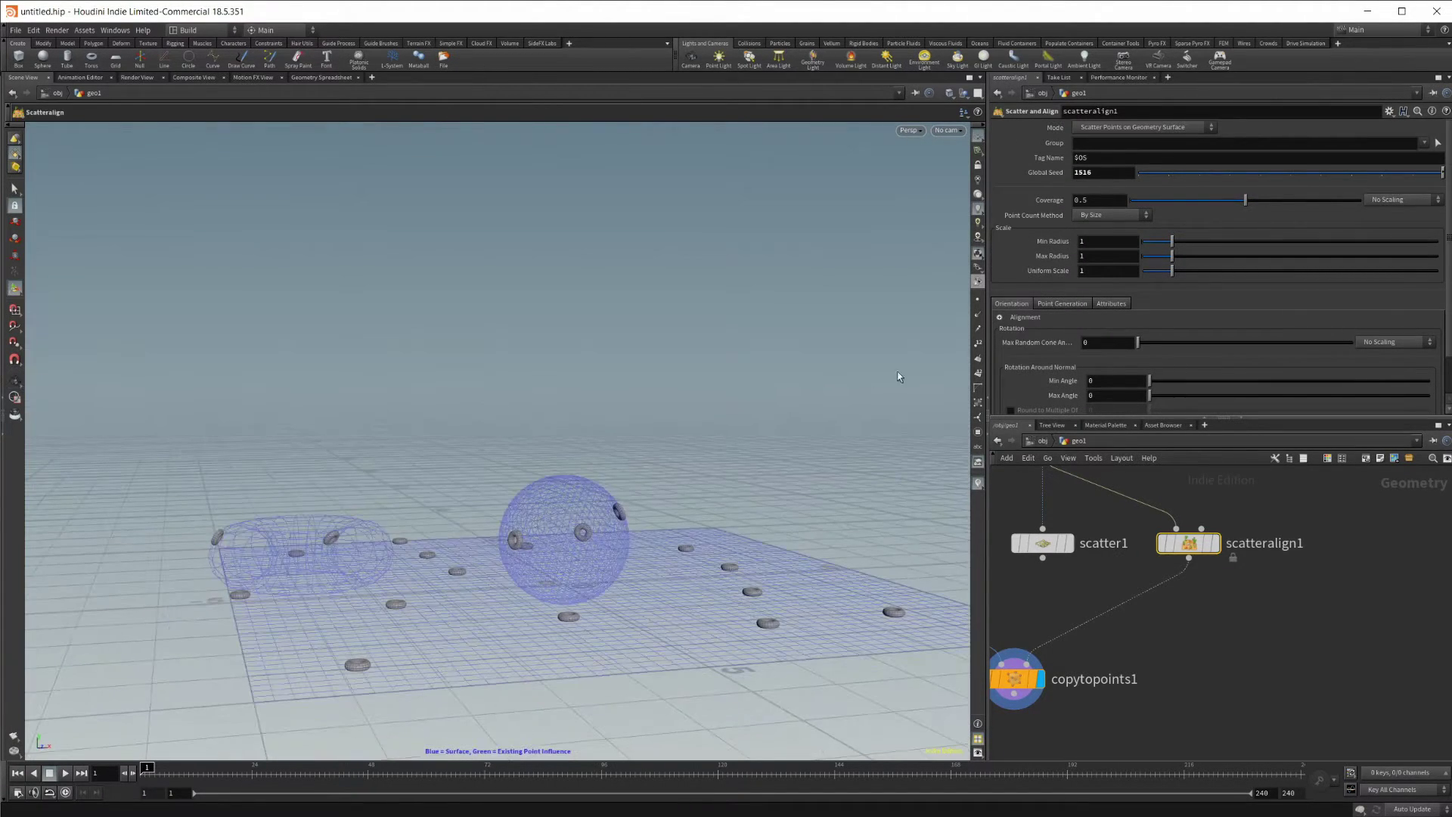
left_click(1100, 219)
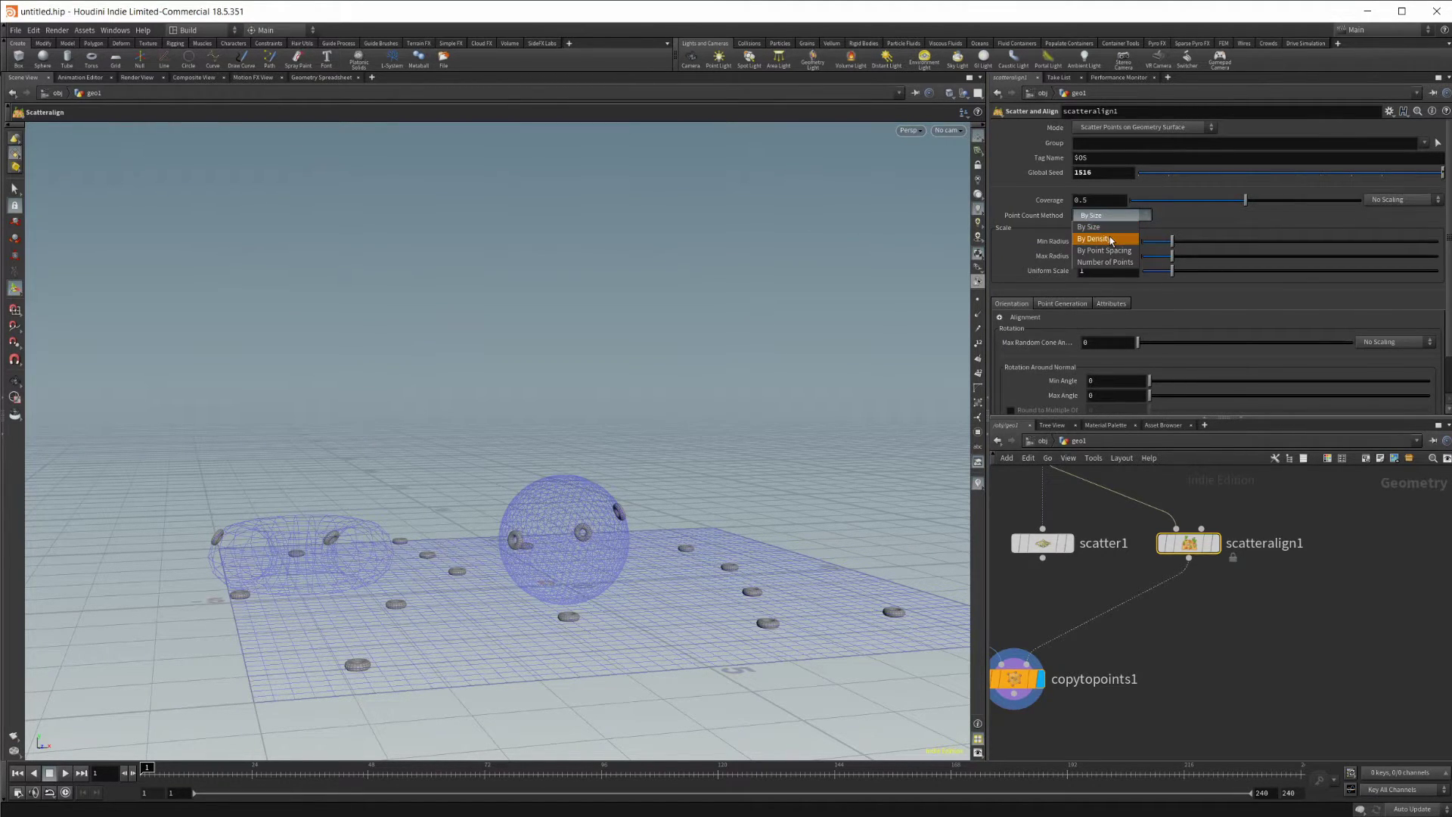
left_click(1117, 240)
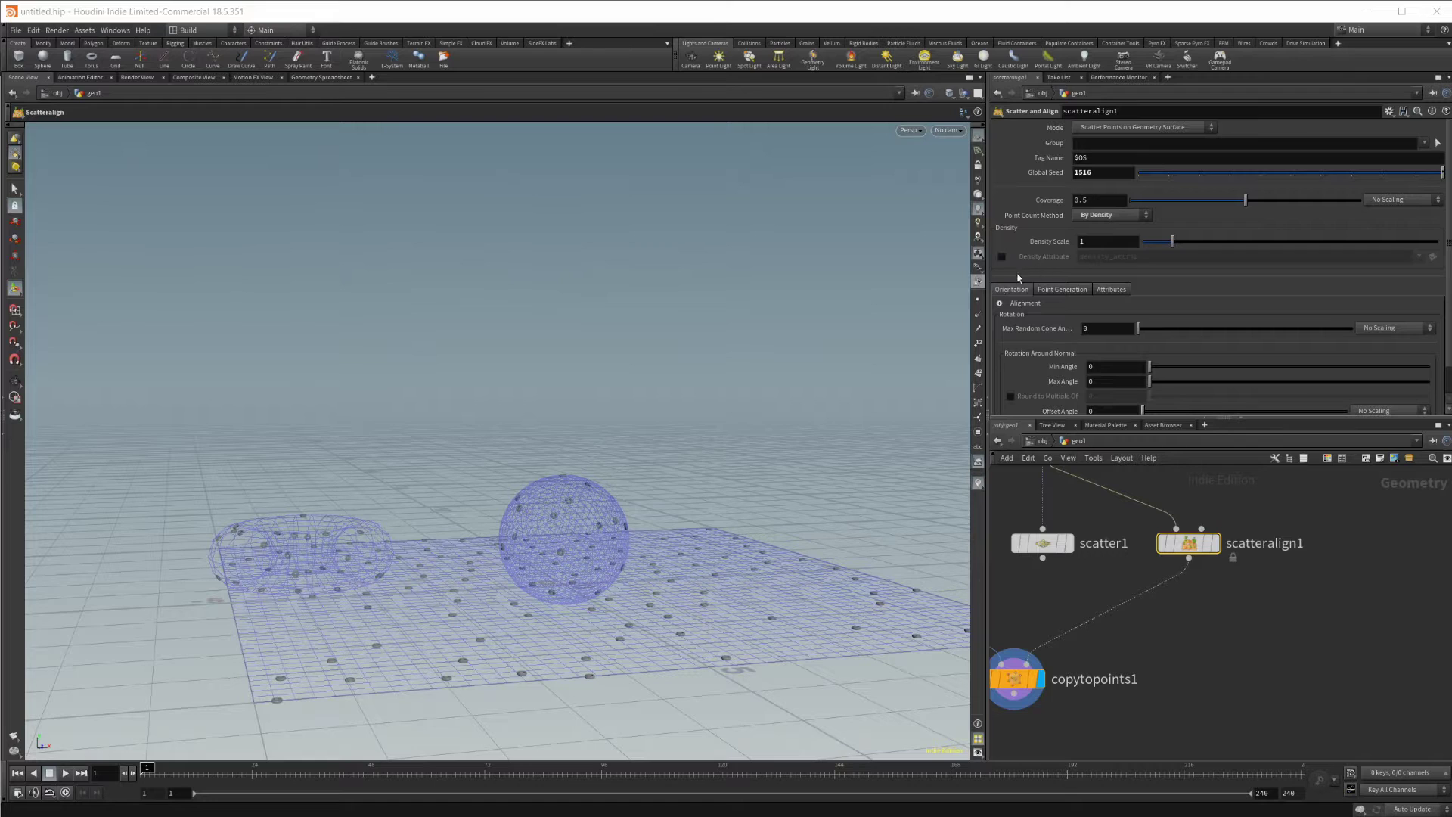
key("Escape")
mouse_move(627, 522)
left_mouse_down("alt")
mouse_move(595, 576)
mouse_move(655, 526)
left_mouse_up("alt")
middle_click_drag(655, 526, 649, 379, "alt")
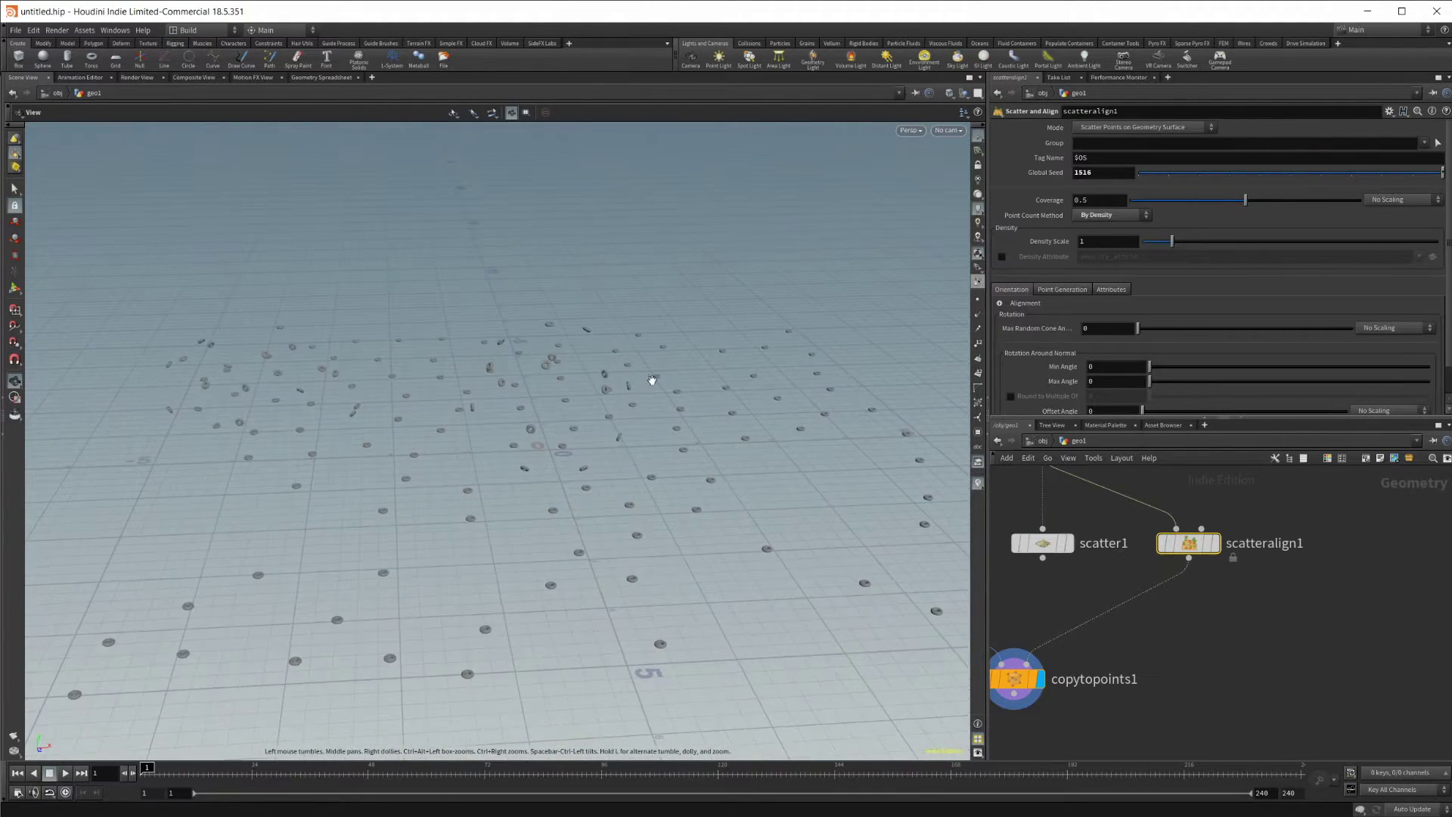
Enable the Density Attribute on the Scatter and Align node and set its name to density
left_click(1002, 257)
left_click(1214, 256)
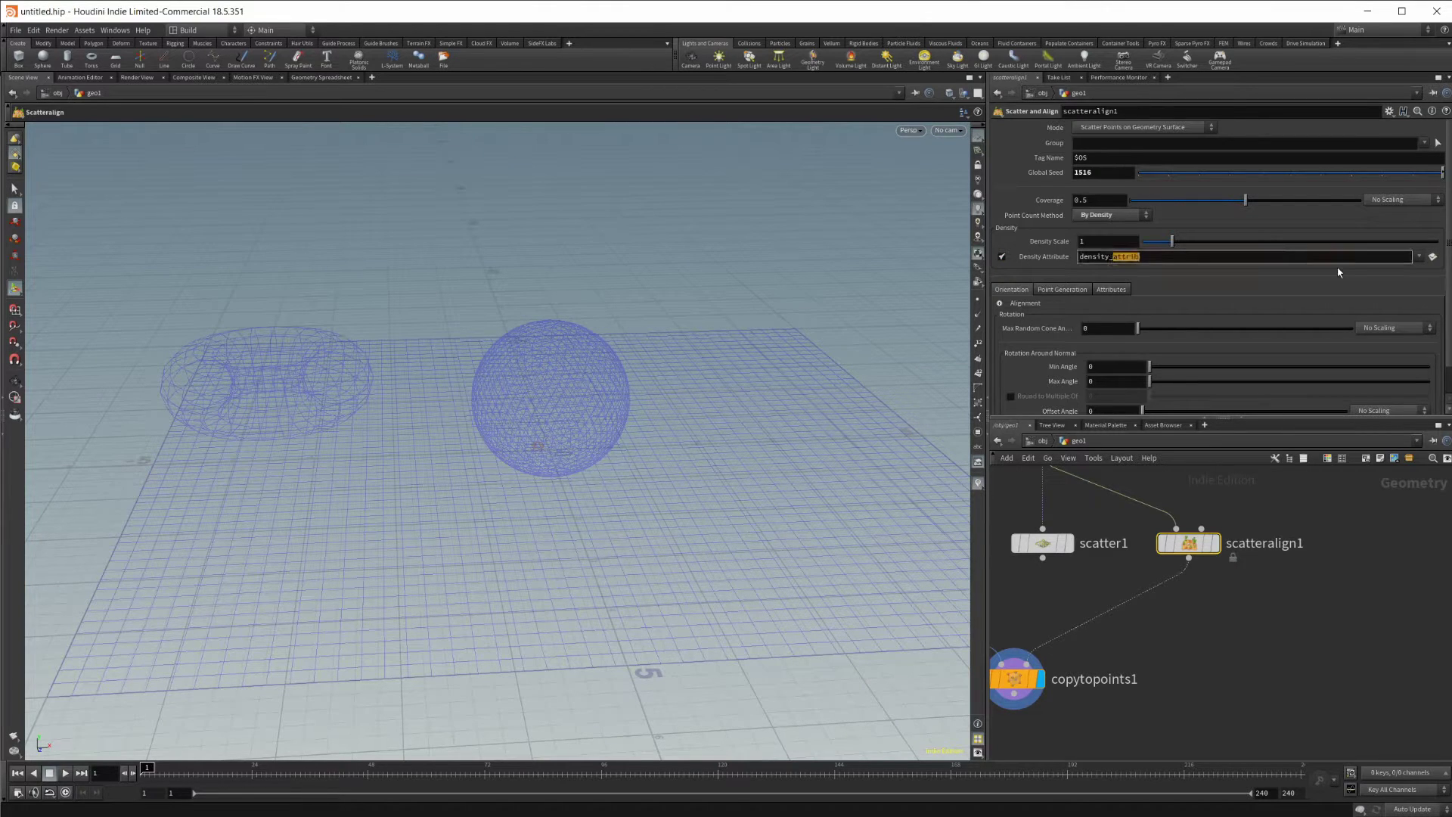
key("Return")
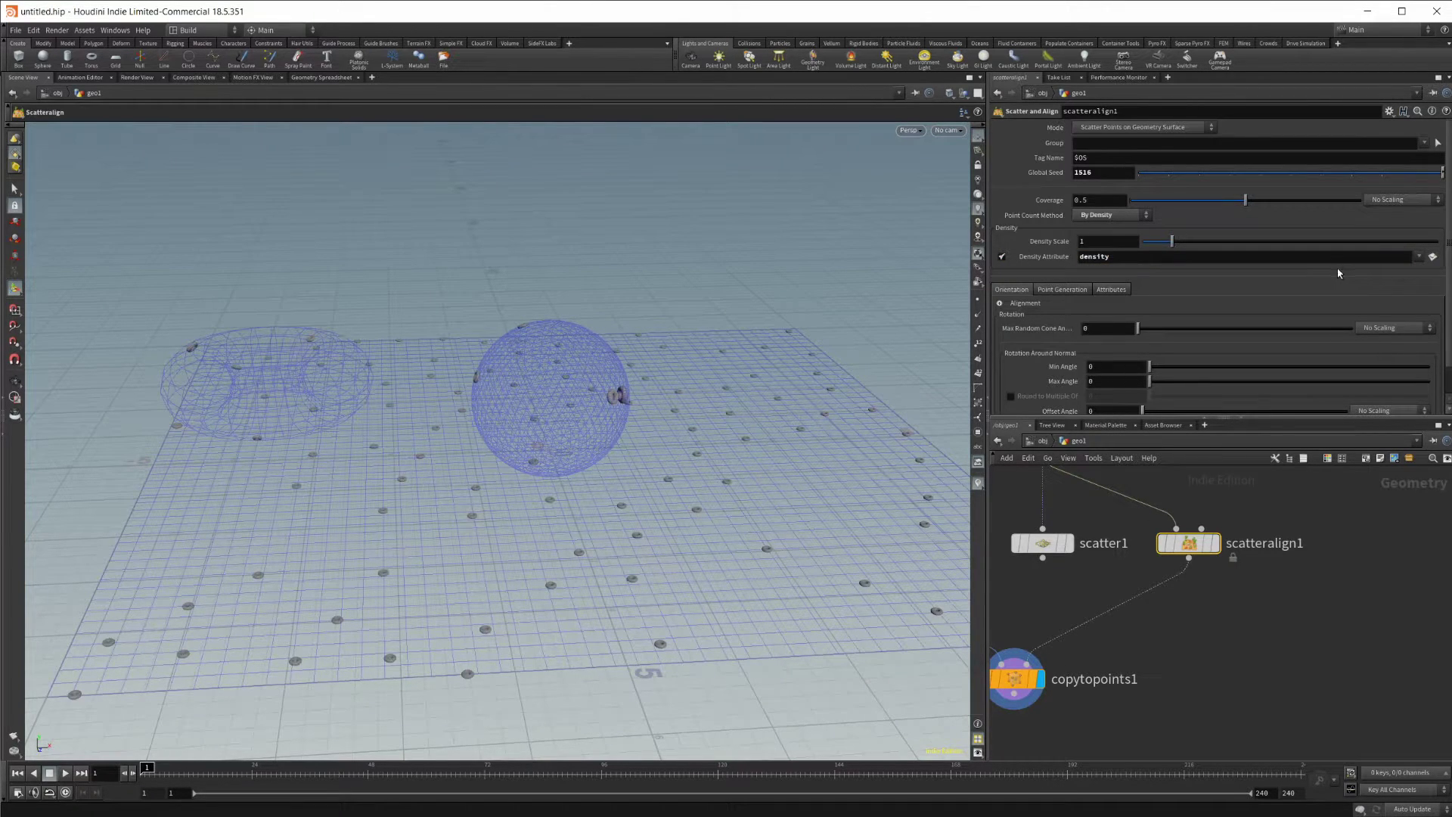
left_click_drag(640, 414, 615, 434, "alt")
left_click_drag(388, 438, 255, 451, "alt")
left_click_drag(349, 490, 654, 447, "alt")
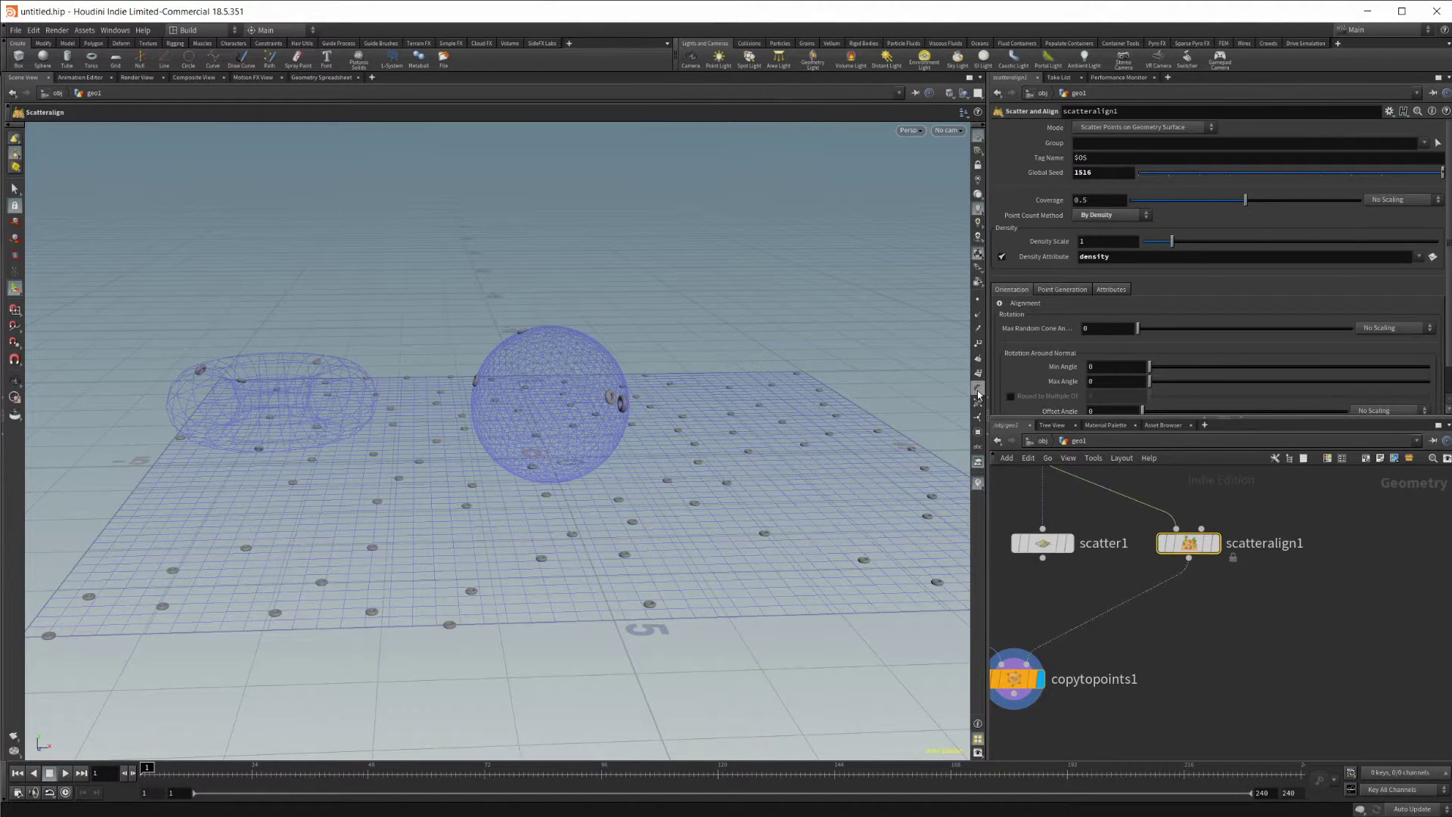
Raise the Scatter and Align node's Density Scale to 30 and check the point distribution around the sphere
left_click_drag(615, 401, 893, 409, "alt")
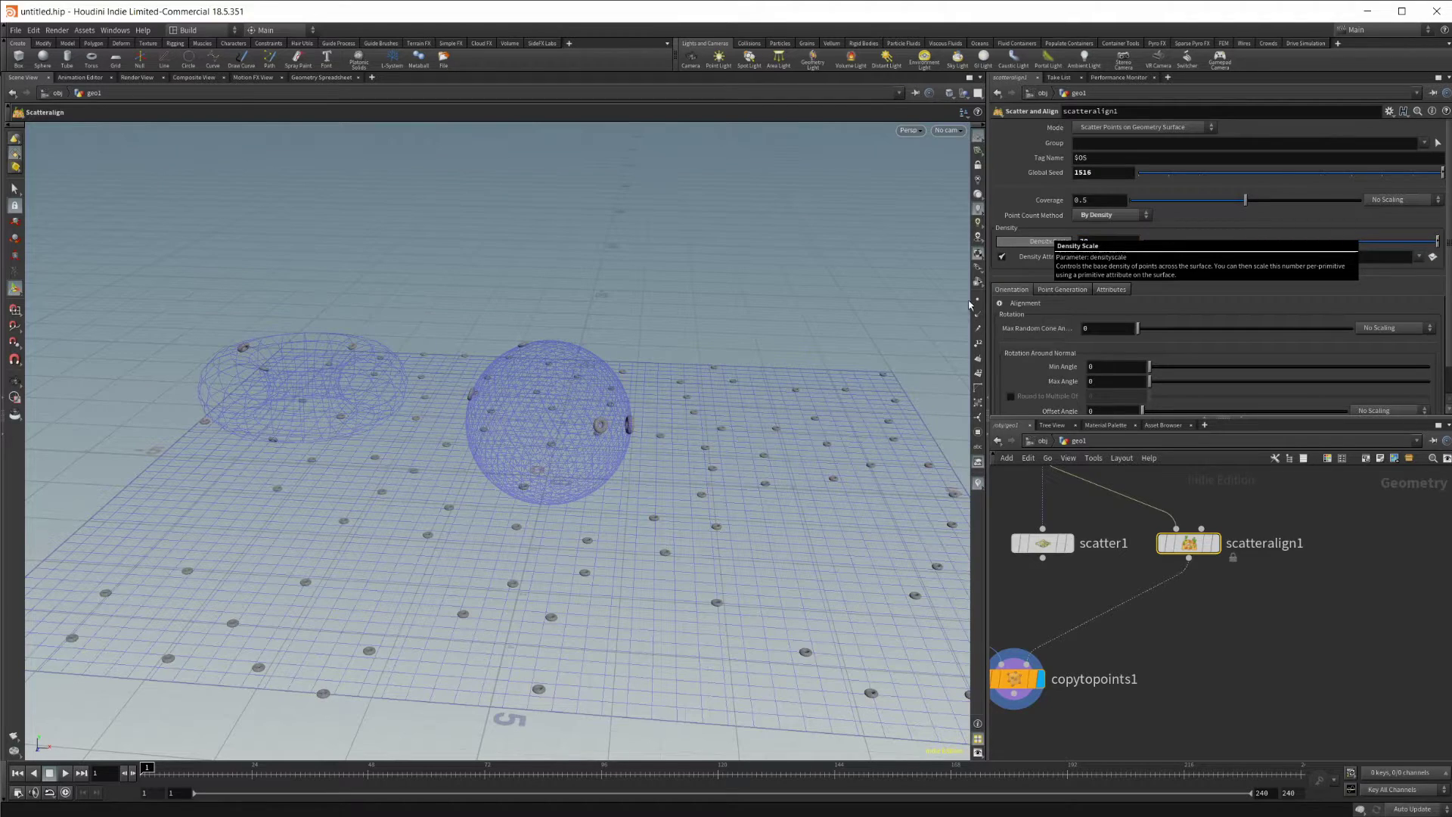
left_click_drag(606, 486, 634, 511, "alt")
right_click_drag(568, 545, 875, 245, "alt")
left_click_drag(597, 427, 534, 396, "alt")
middle_click_drag(518, 397, 741, 418, "alt")
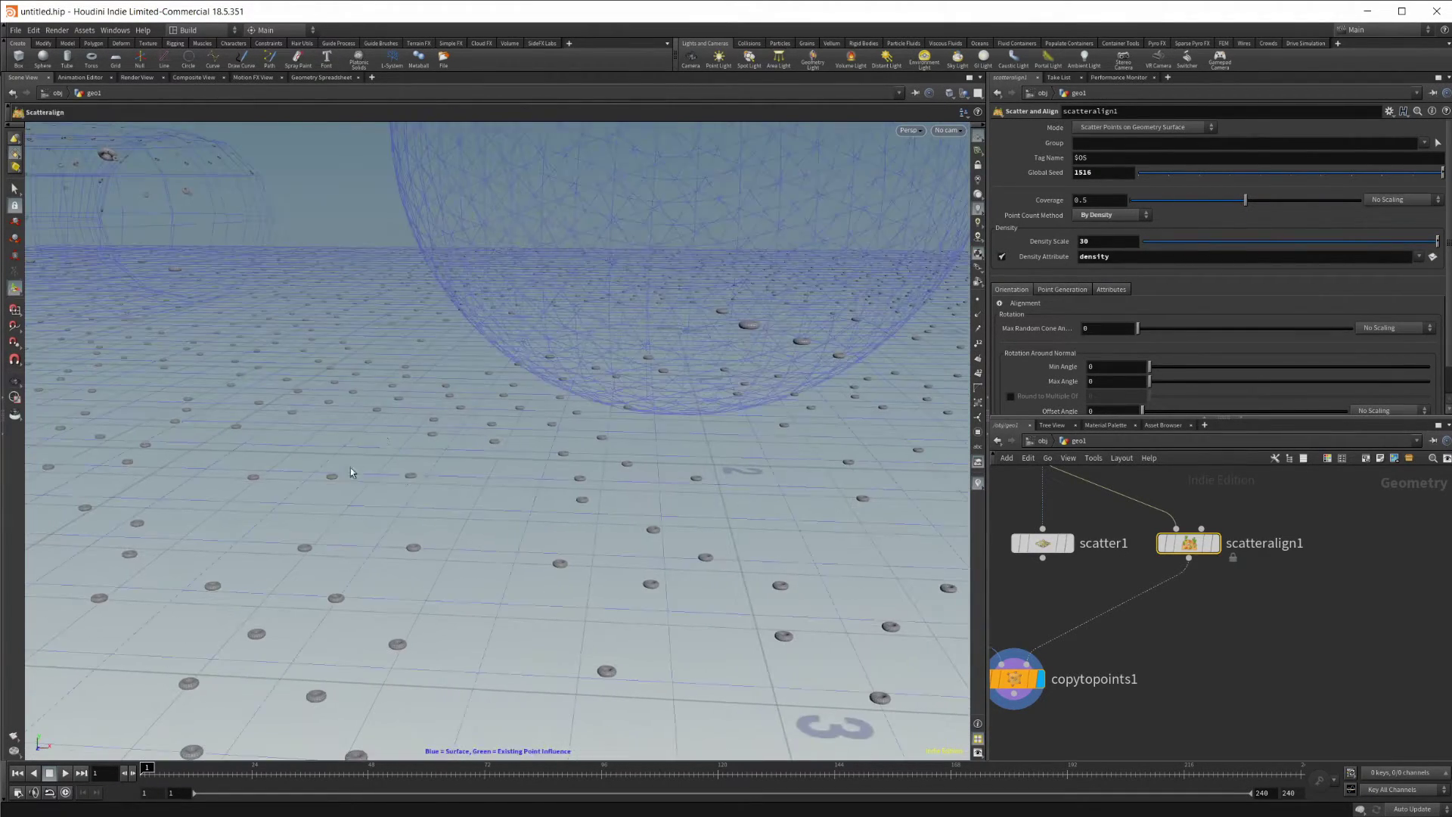
middle_click_drag(713, 357, 542, 392, "alt")
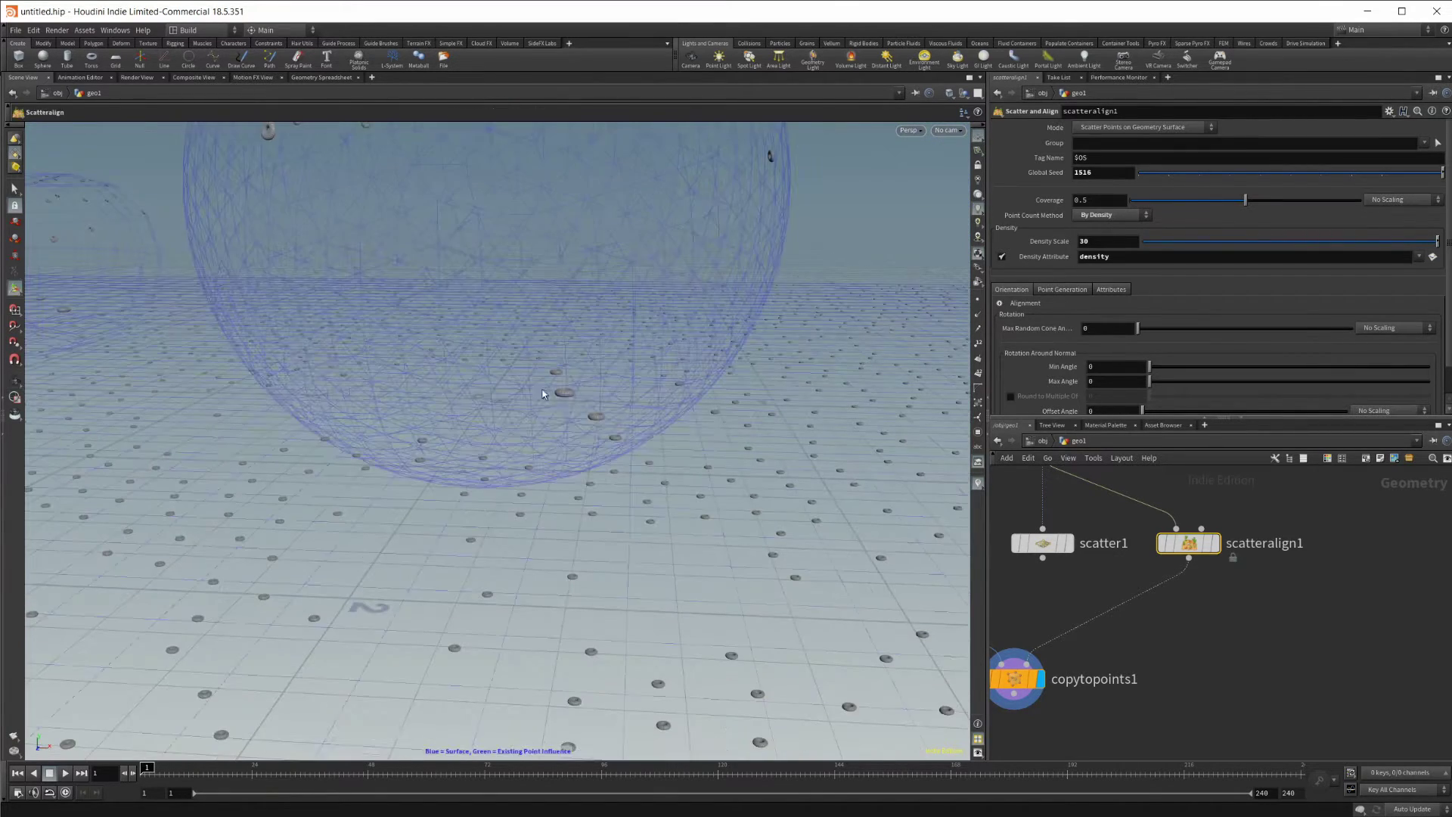
left_click_drag(624, 392, 428, 496)
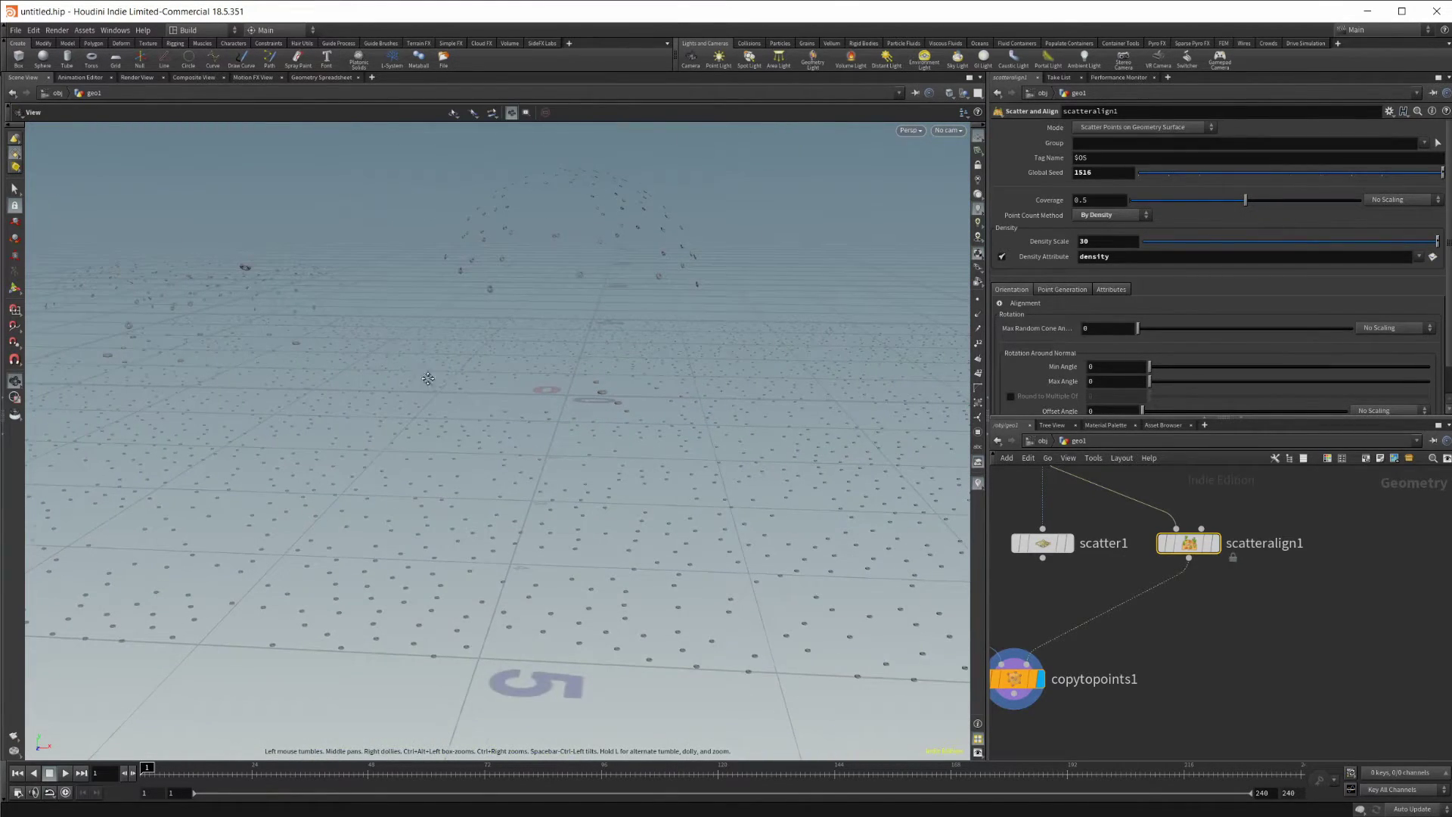
middle_click_drag(422, 376, 481, 385, "alt")
Turn off the Radius Attribute and Orient Attribute outputs of the Scatter and Align node
left_click(1110, 288)
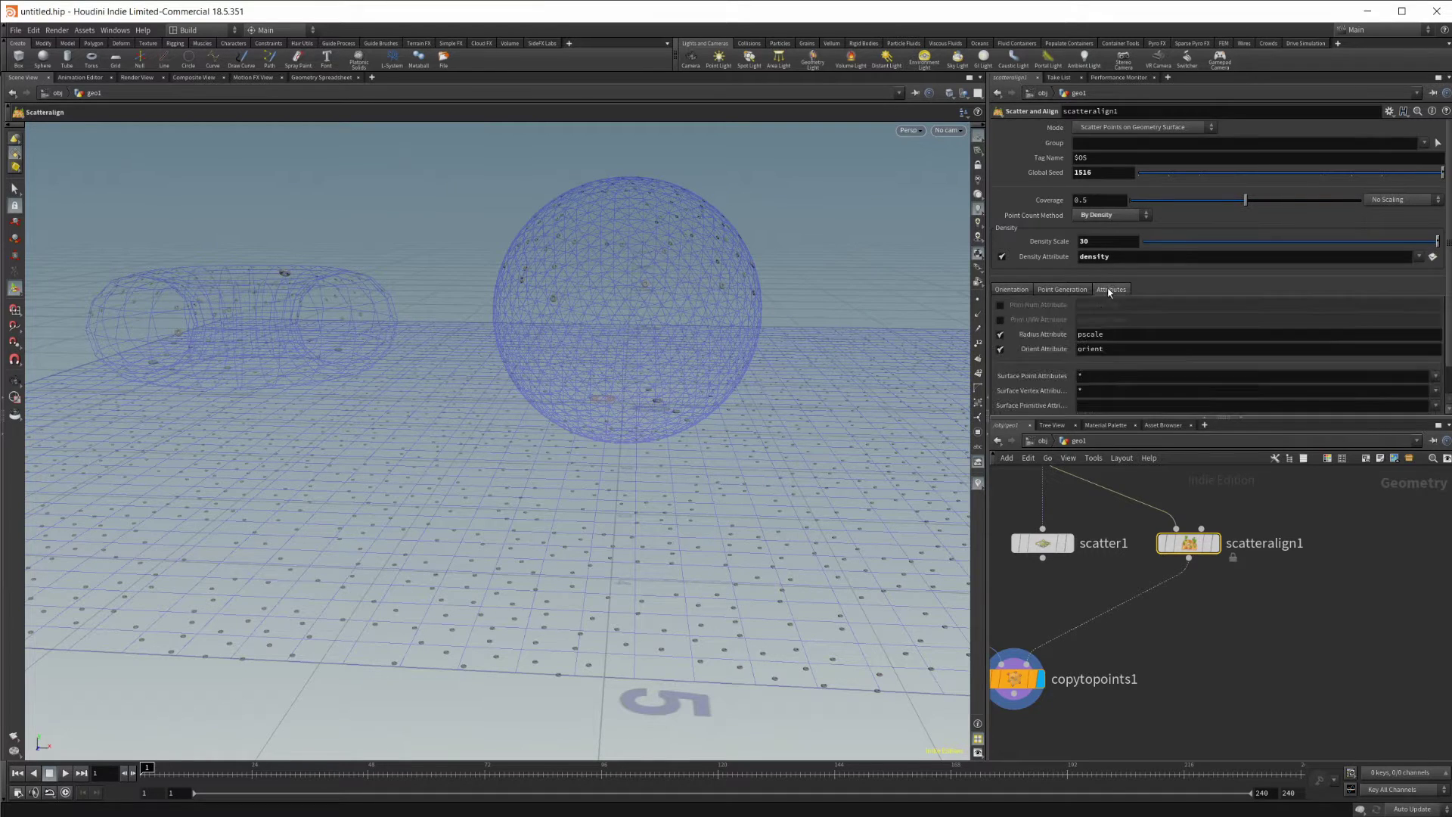
left_click(1000, 335)
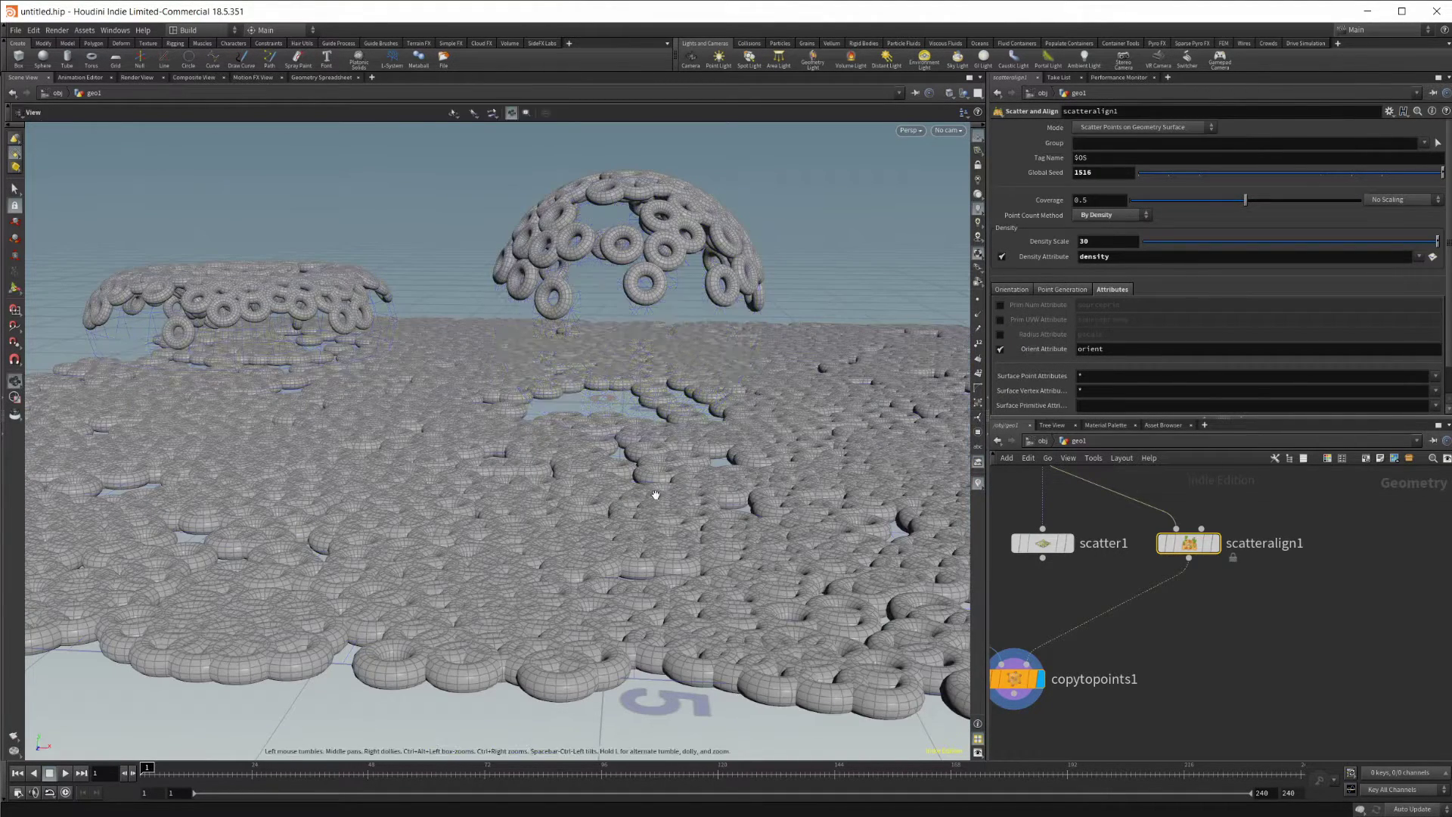
left_click_drag(665, 496, 668, 545, "alt")
right_click_drag(669, 545, 569, 536, "alt")
left_click_drag(568, 491, 601, 371, "alt")
right_click_drag(601, 370, 491, 400, "alt")
left_click_drag(491, 401, 441, 353, "alt")
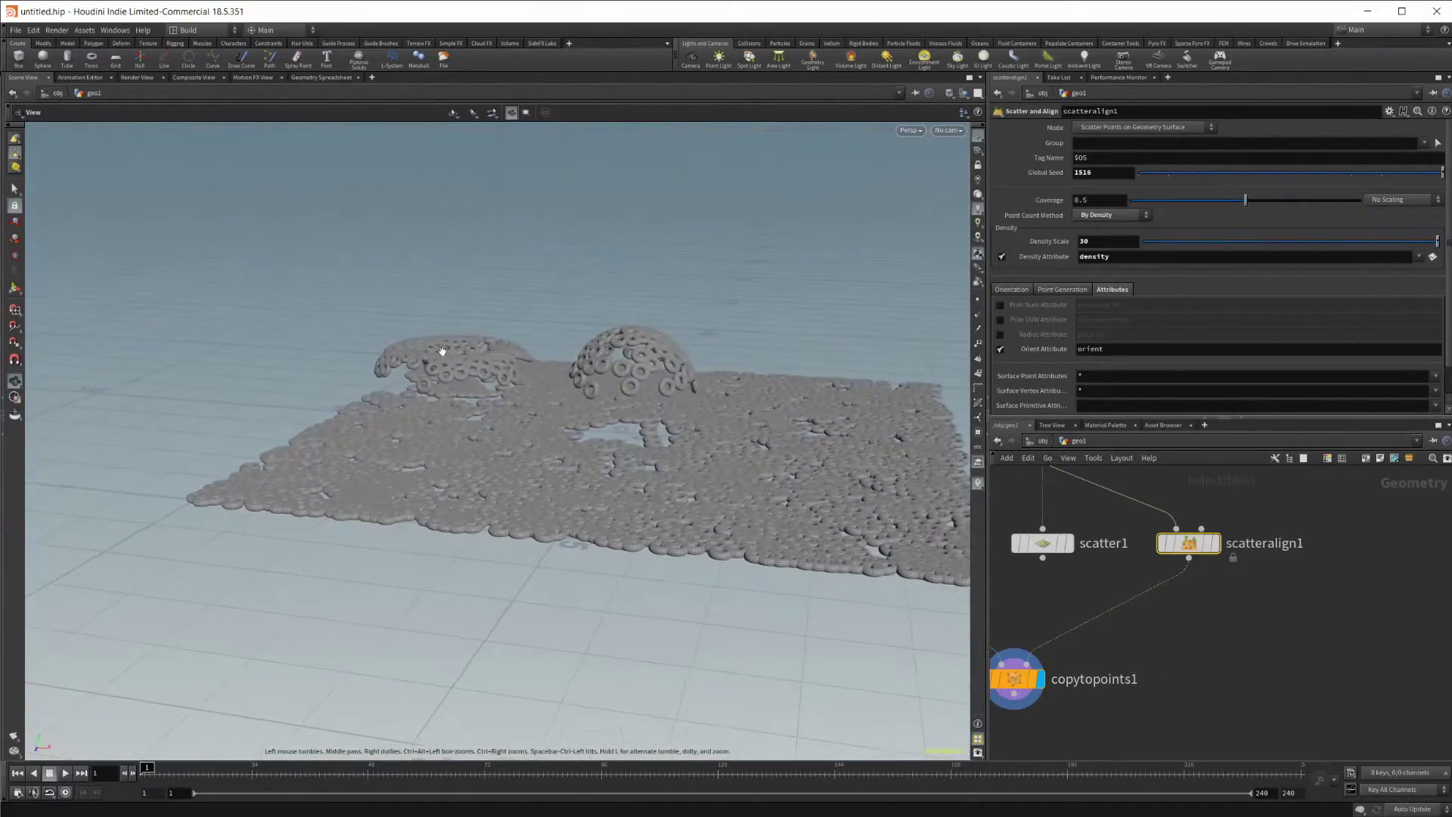
left_click_drag(642, 382, 620, 405, "alt")
right_click_drag(620, 404, 741, 424, "alt")
middle_click_drag(742, 424, 602, 451, "alt")
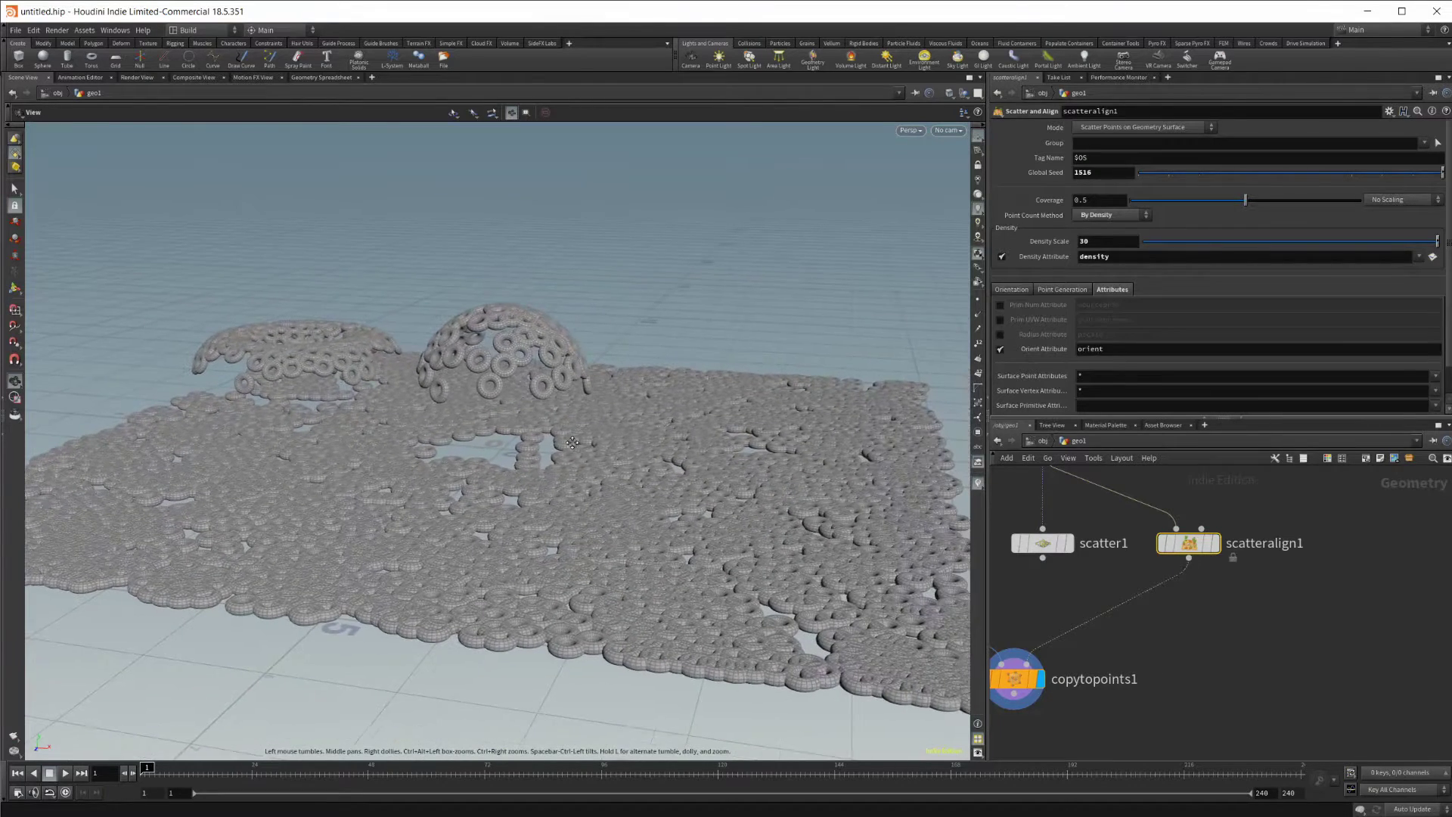
mouse_move(1073, 606)
middle_mouse_down()
mouse_move(1287, 637)
mouse_move(1079, 622)
middle_mouse_up()
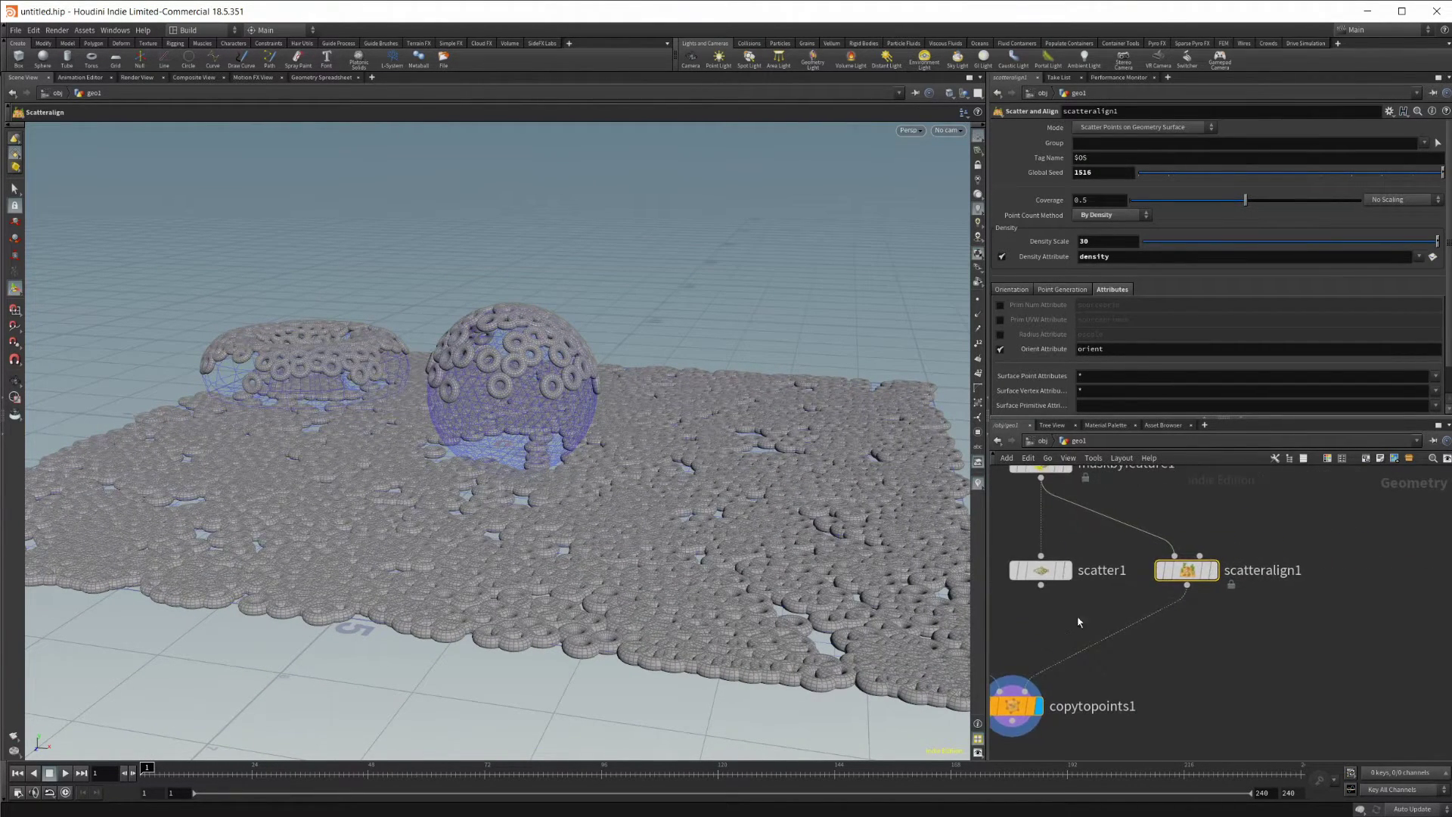
left_click(1001, 350)
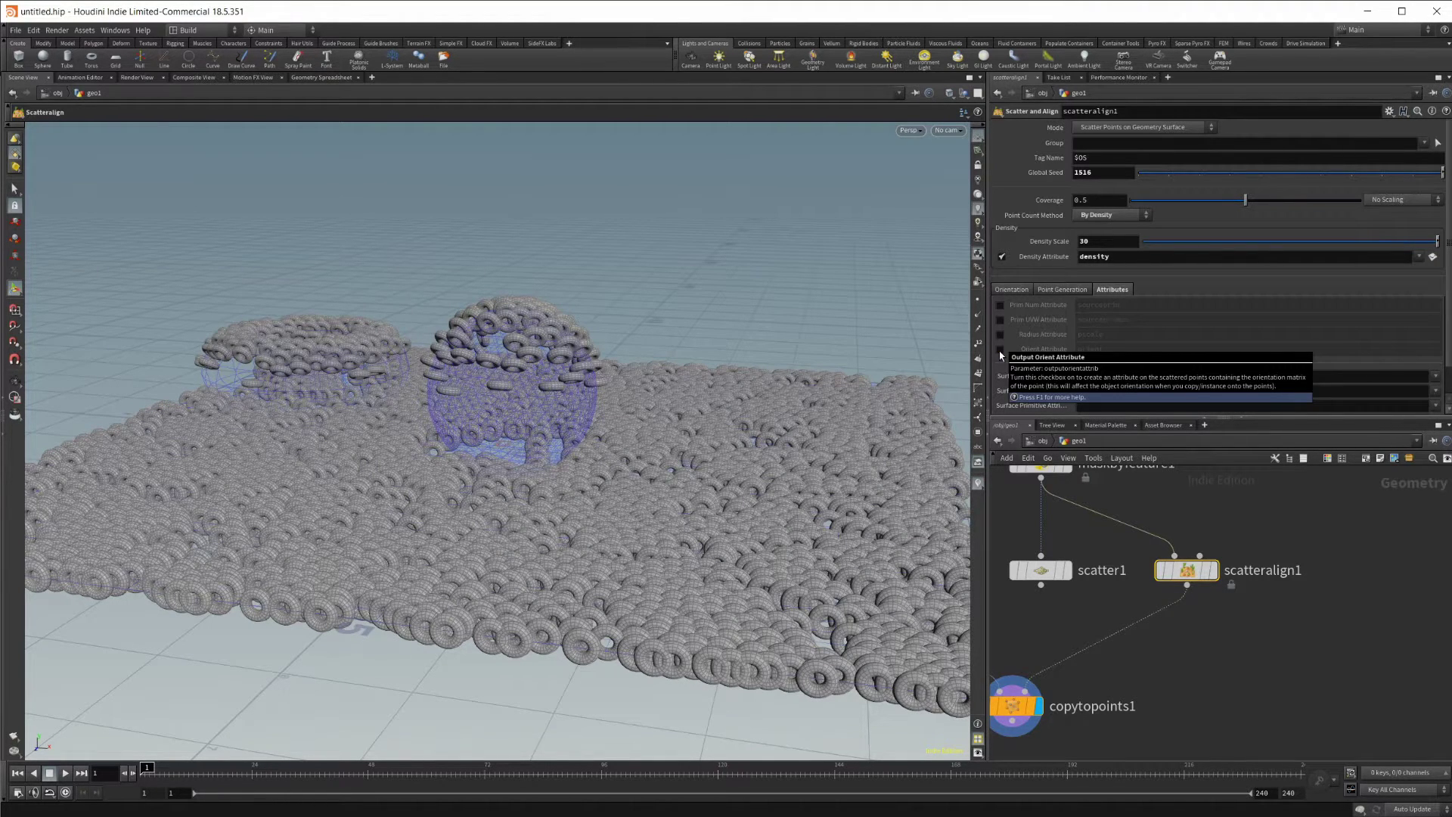
Turn the Scatter and Align node's Orient Attribute output back on and check how the copied tori align to the surfaces
left_click(1000, 351)
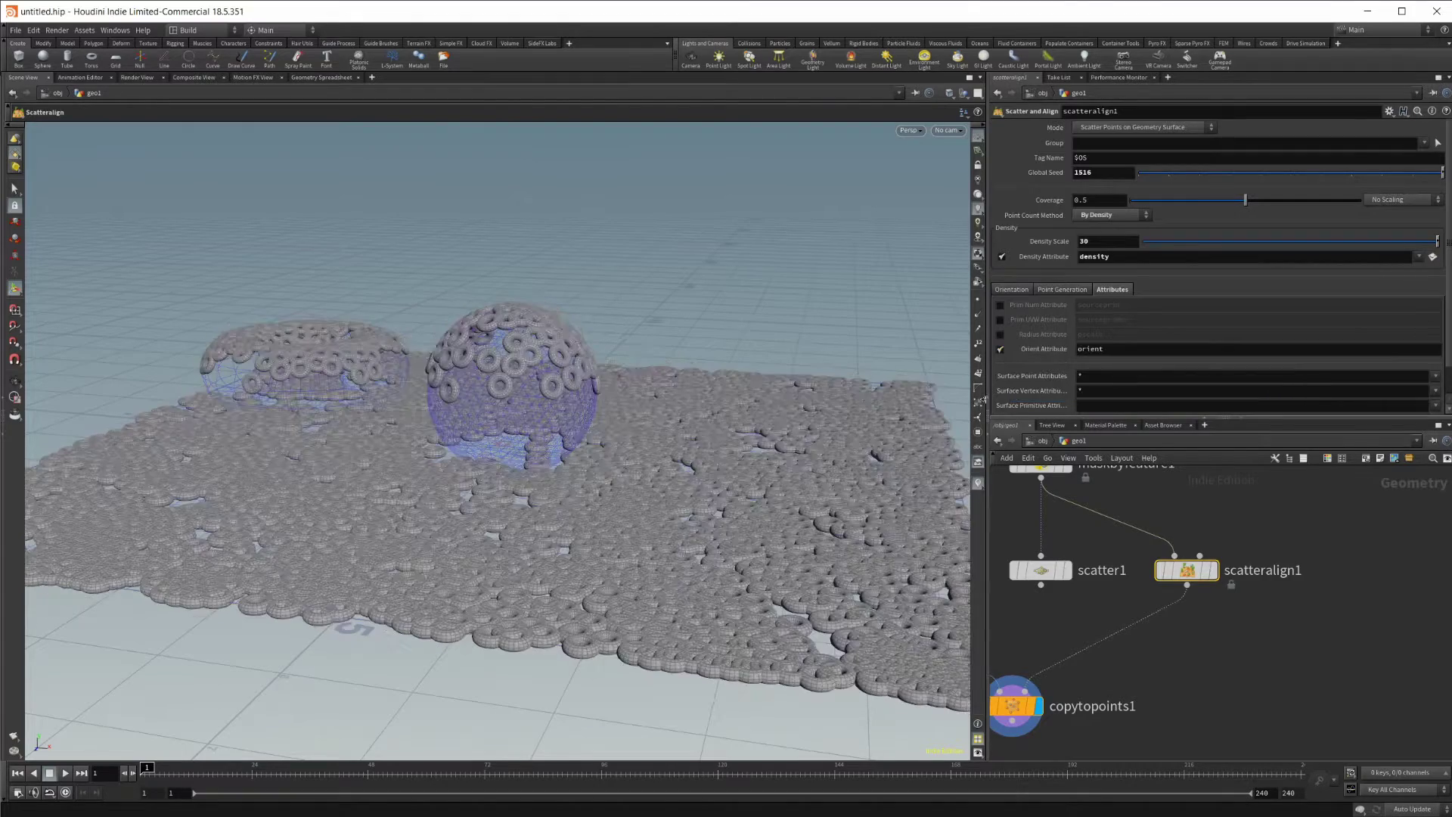
left_click_drag(587, 405, 623, 385, "alt")
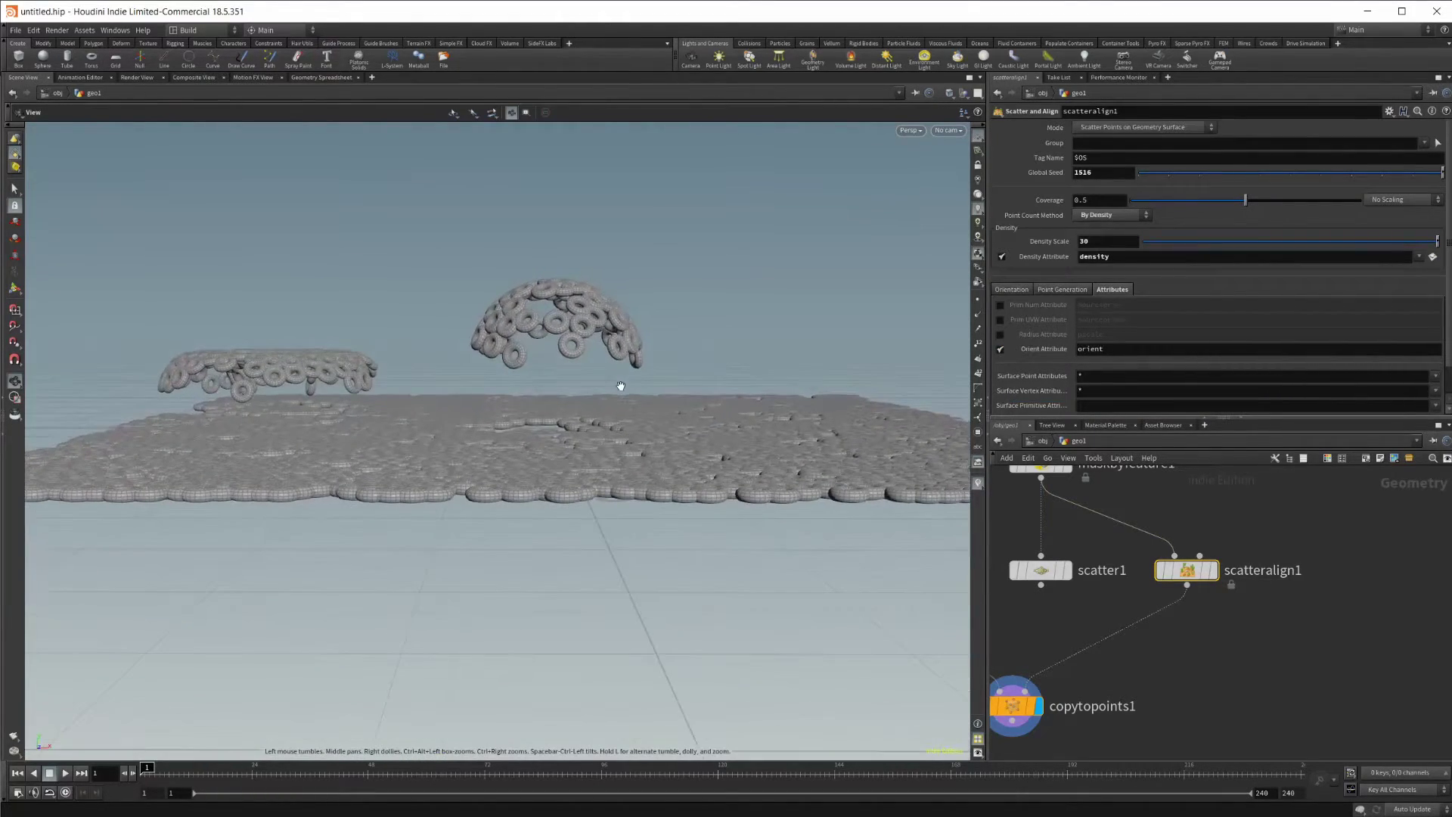
key("Return")
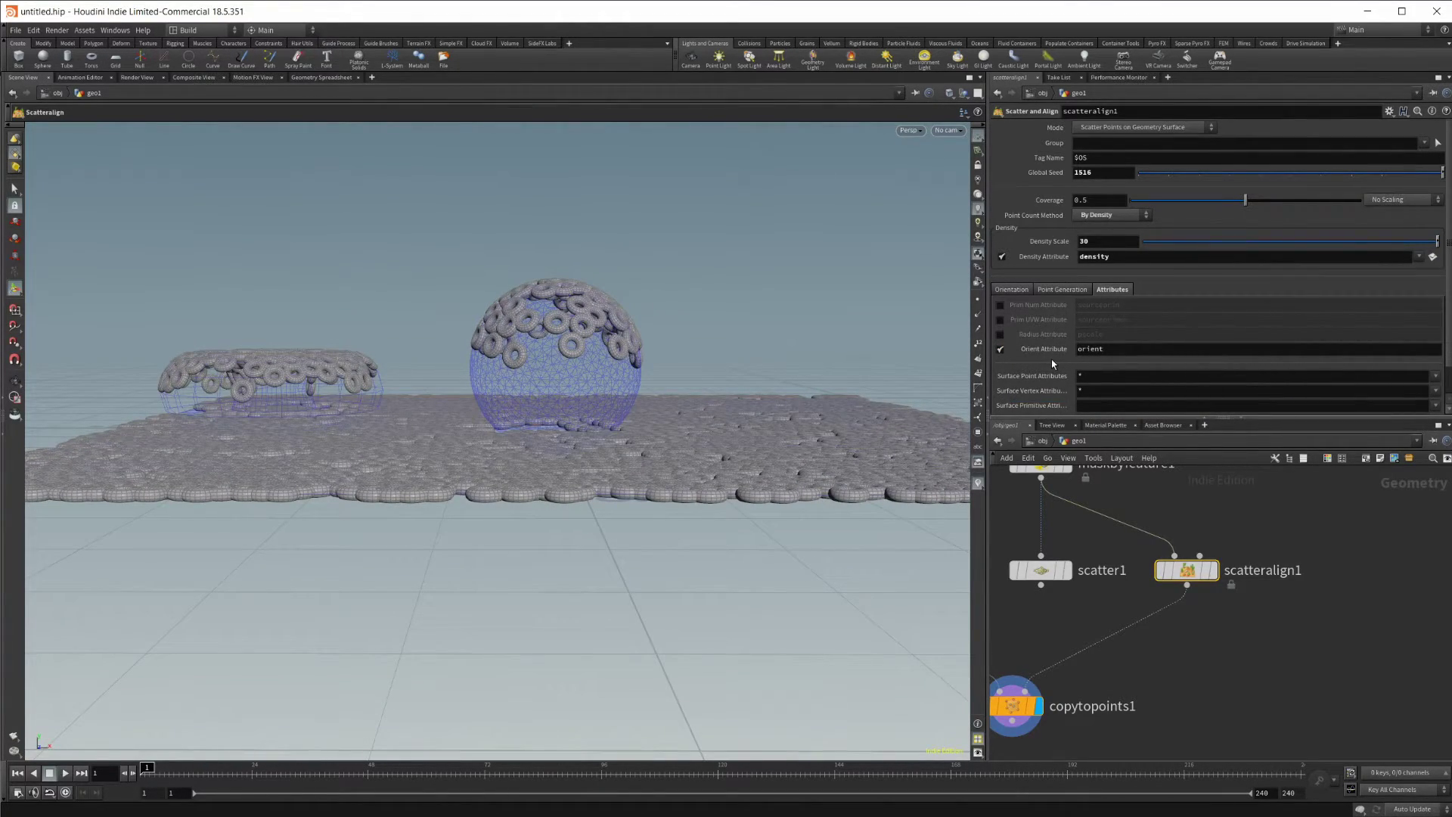
Review the Scatter and Align node's orientation and rotation settings and examine the copied tori around the shapes
left_click(1024, 289)
scroll(1073, 356, "down", 1)
scroll(1073, 360, "down", 1)
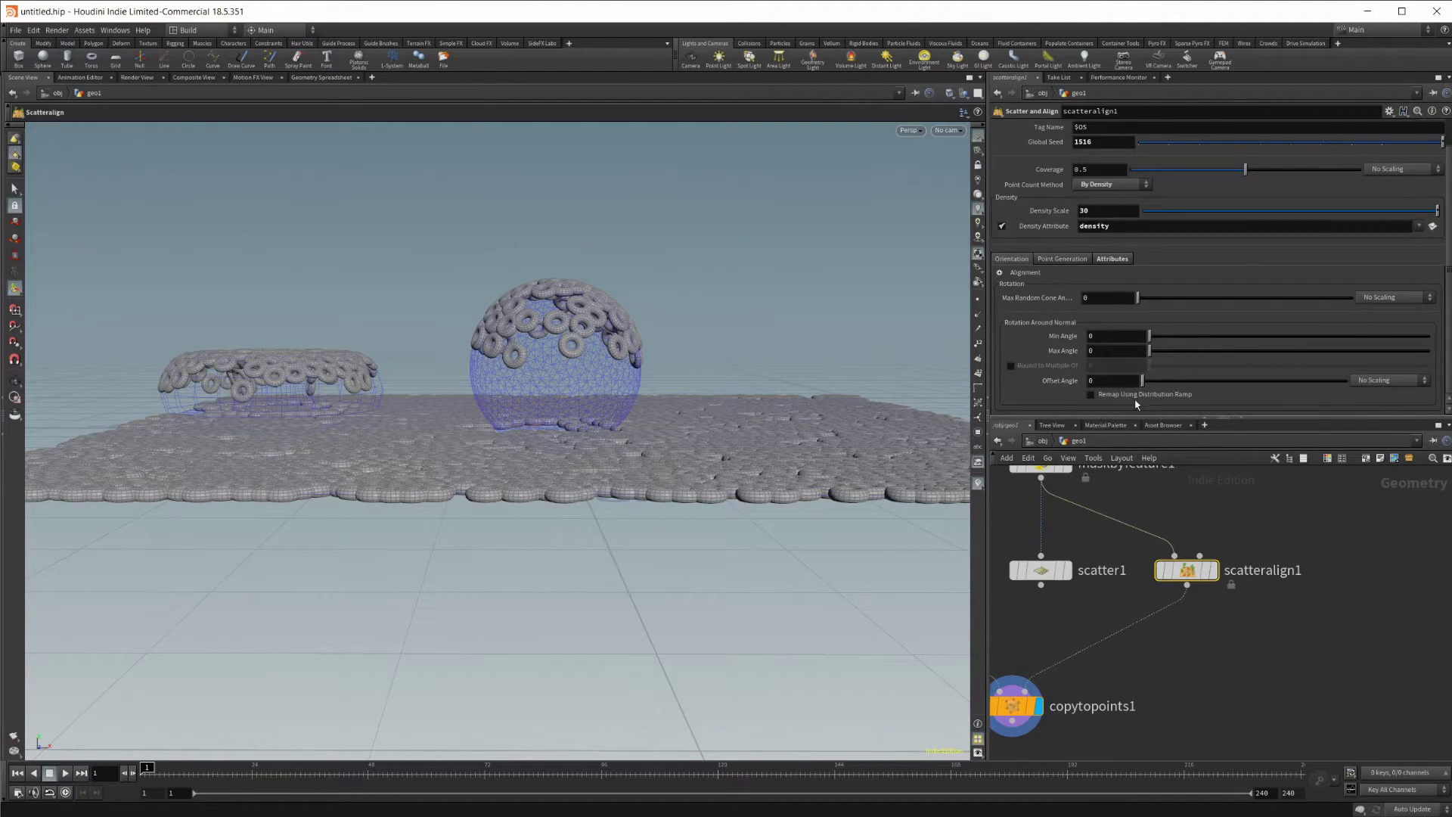
scroll(1057, 313, "up", 2)
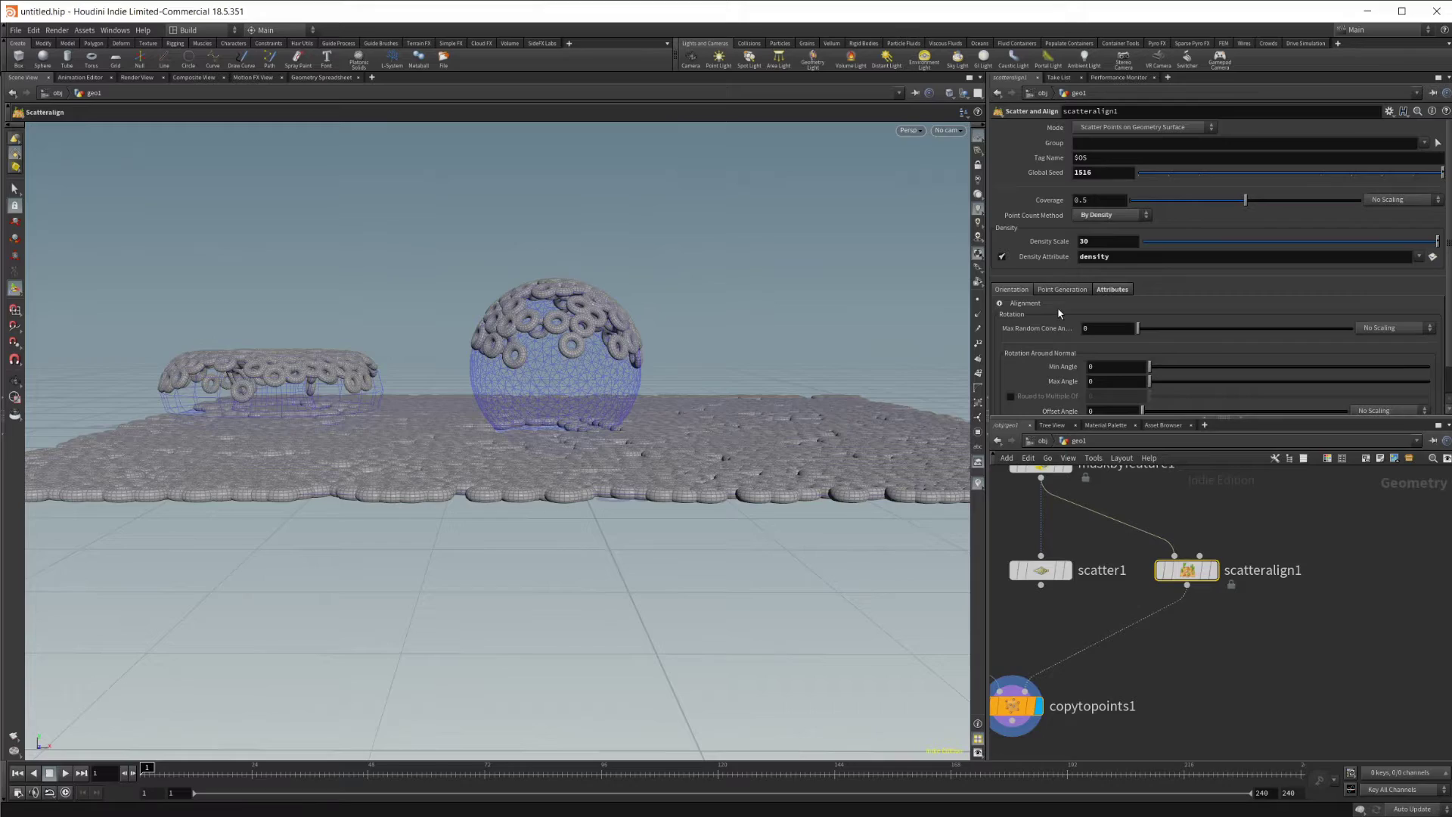
left_click_drag(563, 477, 586, 575, "alt")
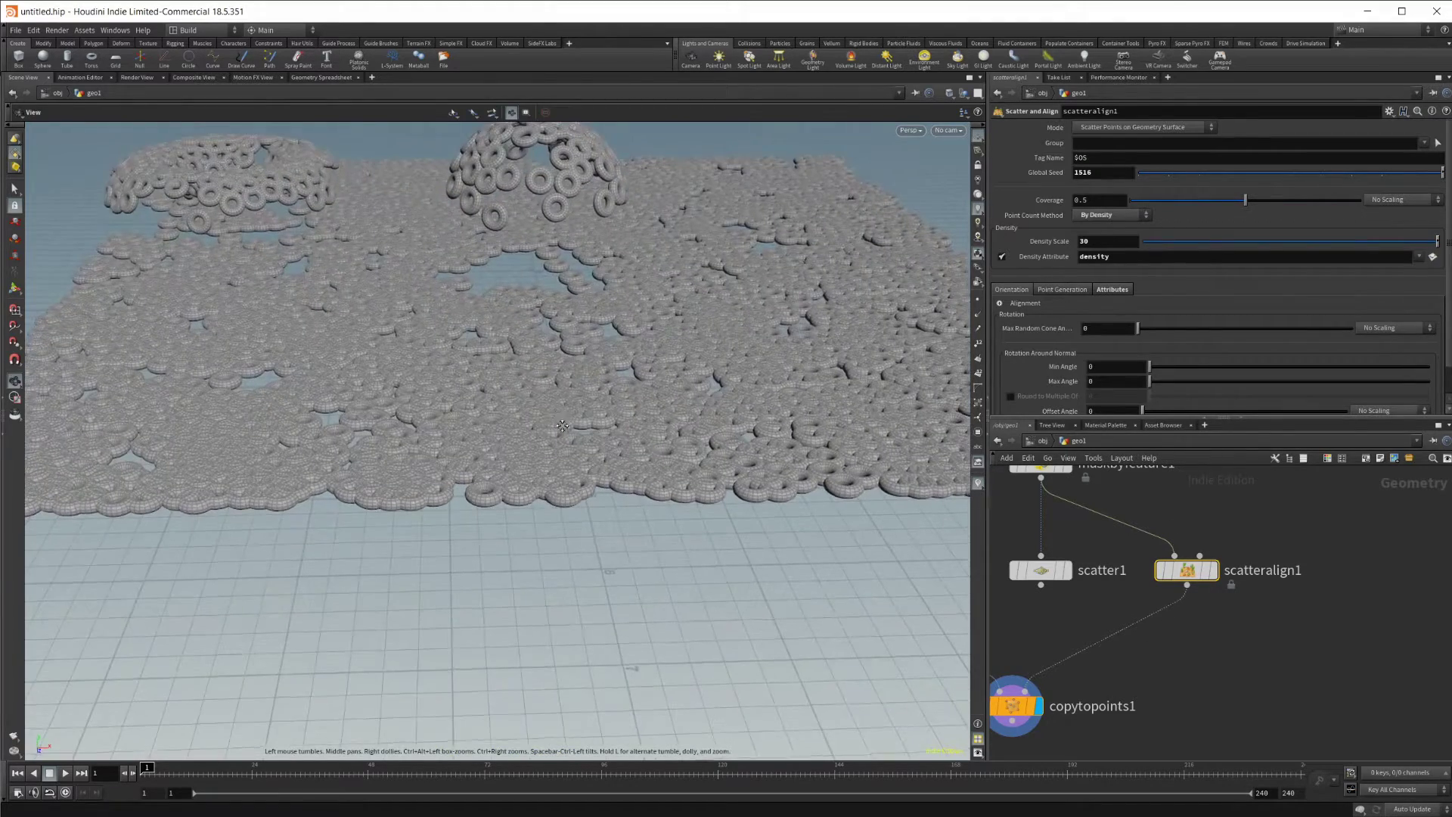
middle_click_drag(665, 488, 680, 600, "alt")
left_click_drag(696, 496, 665, 453, "alt")
Display and select the Mask by Feature node to view its density mask, and check the choices for Direction From
scroll(1173, 598, "down", 5)
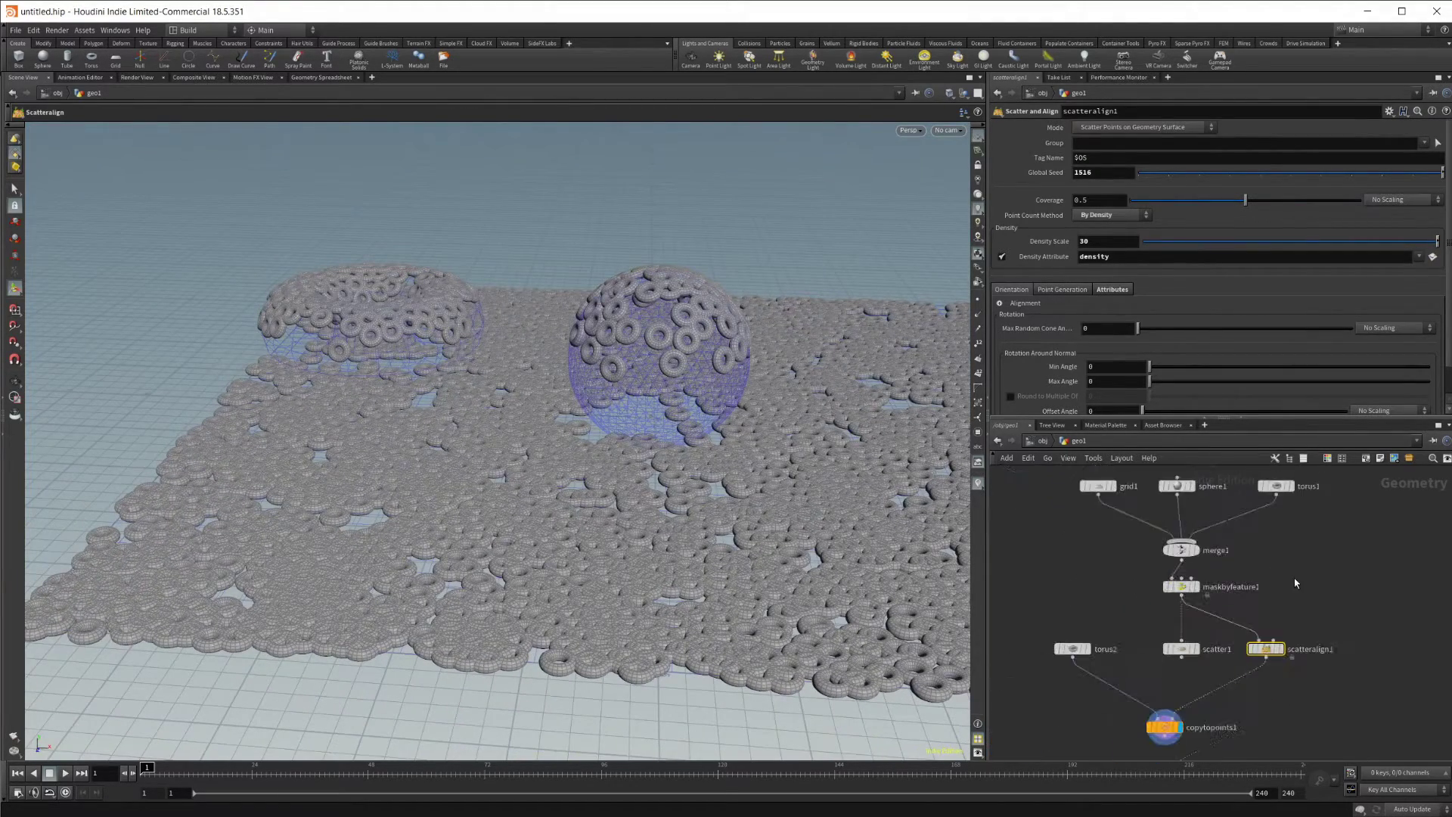
scroll(1172, 598, "up", 4)
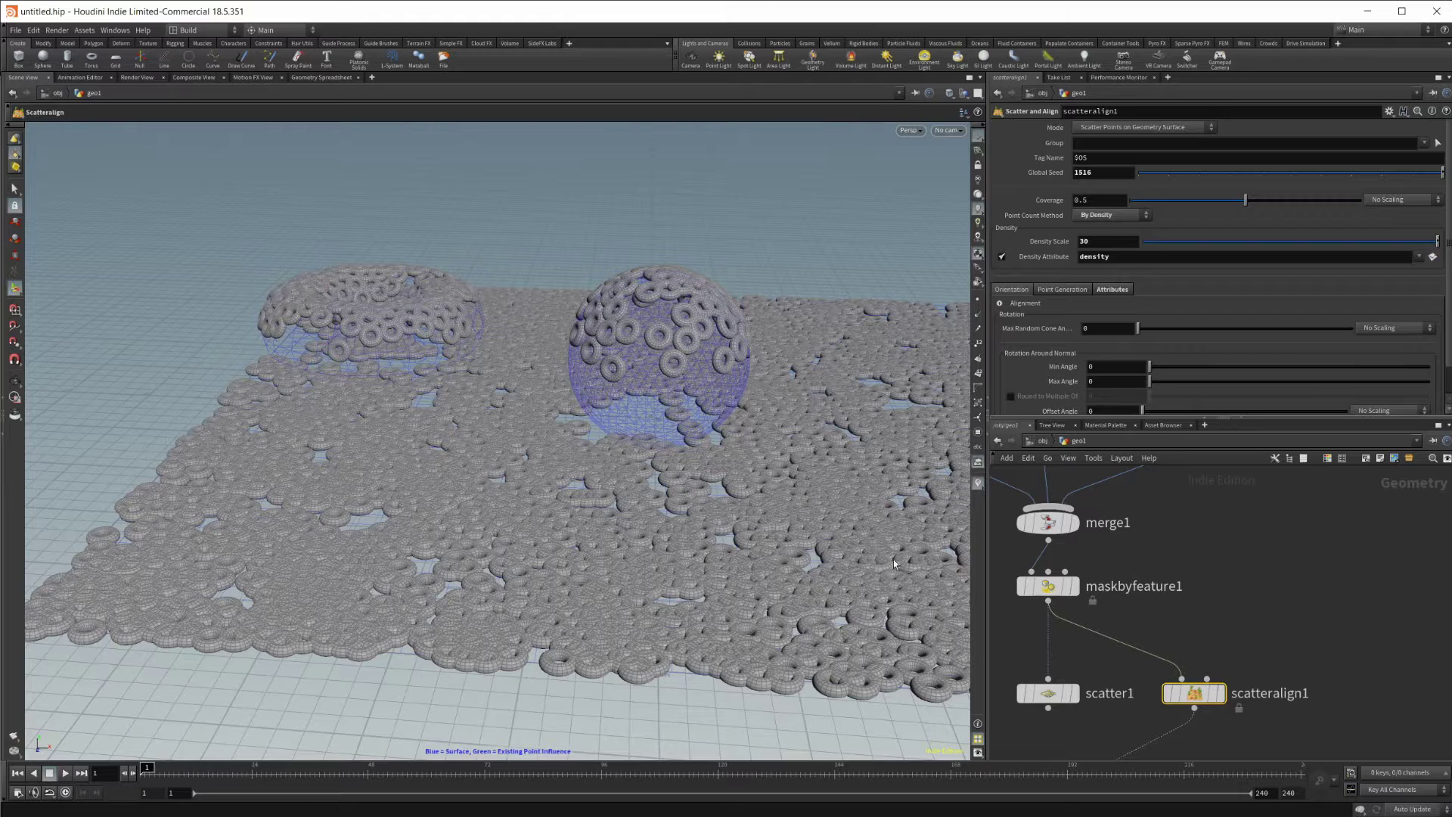
left_click(1074, 586)
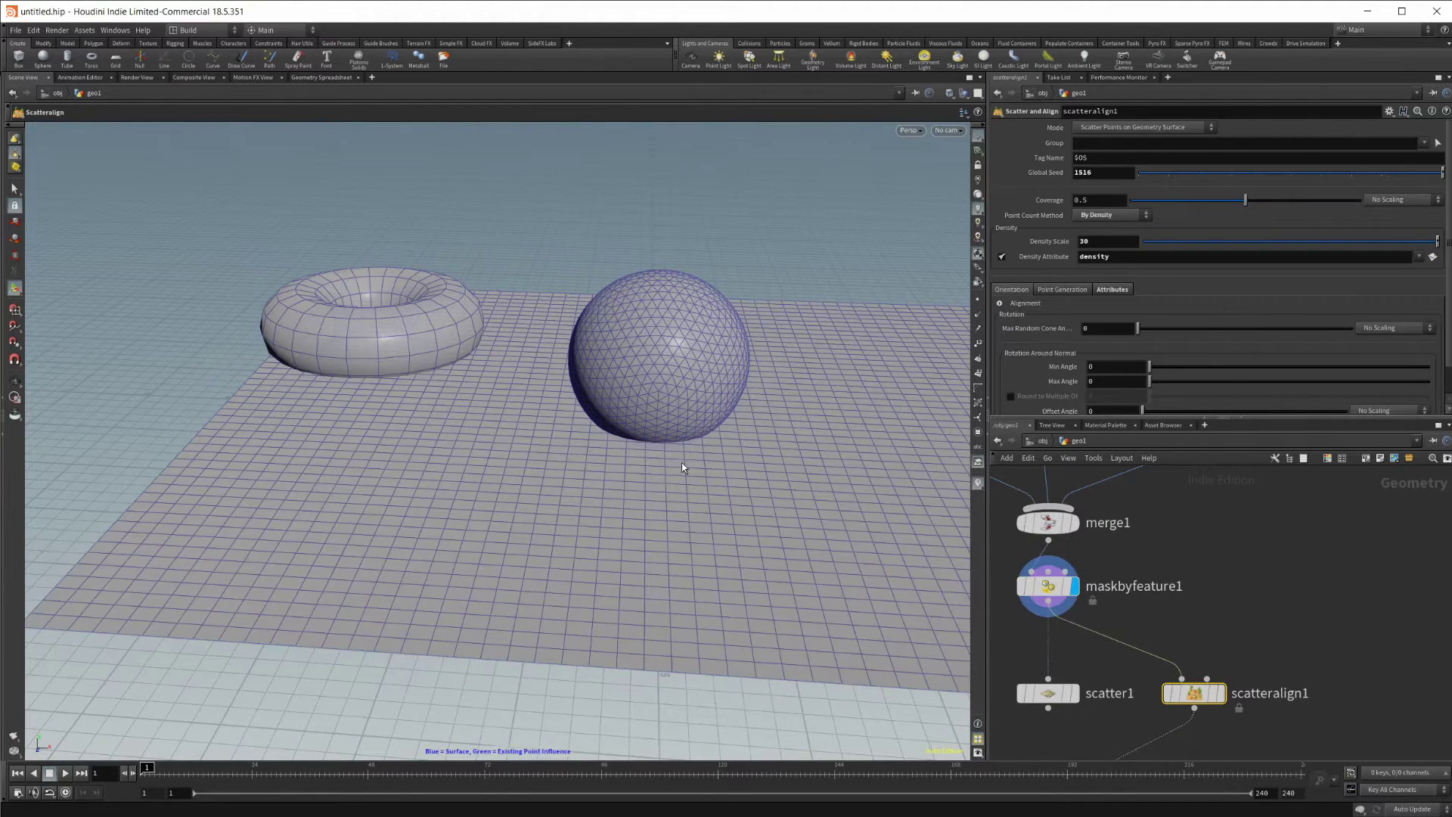
left_click(1051, 586)
middle_click_drag(713, 388, 736, 442, "alt")
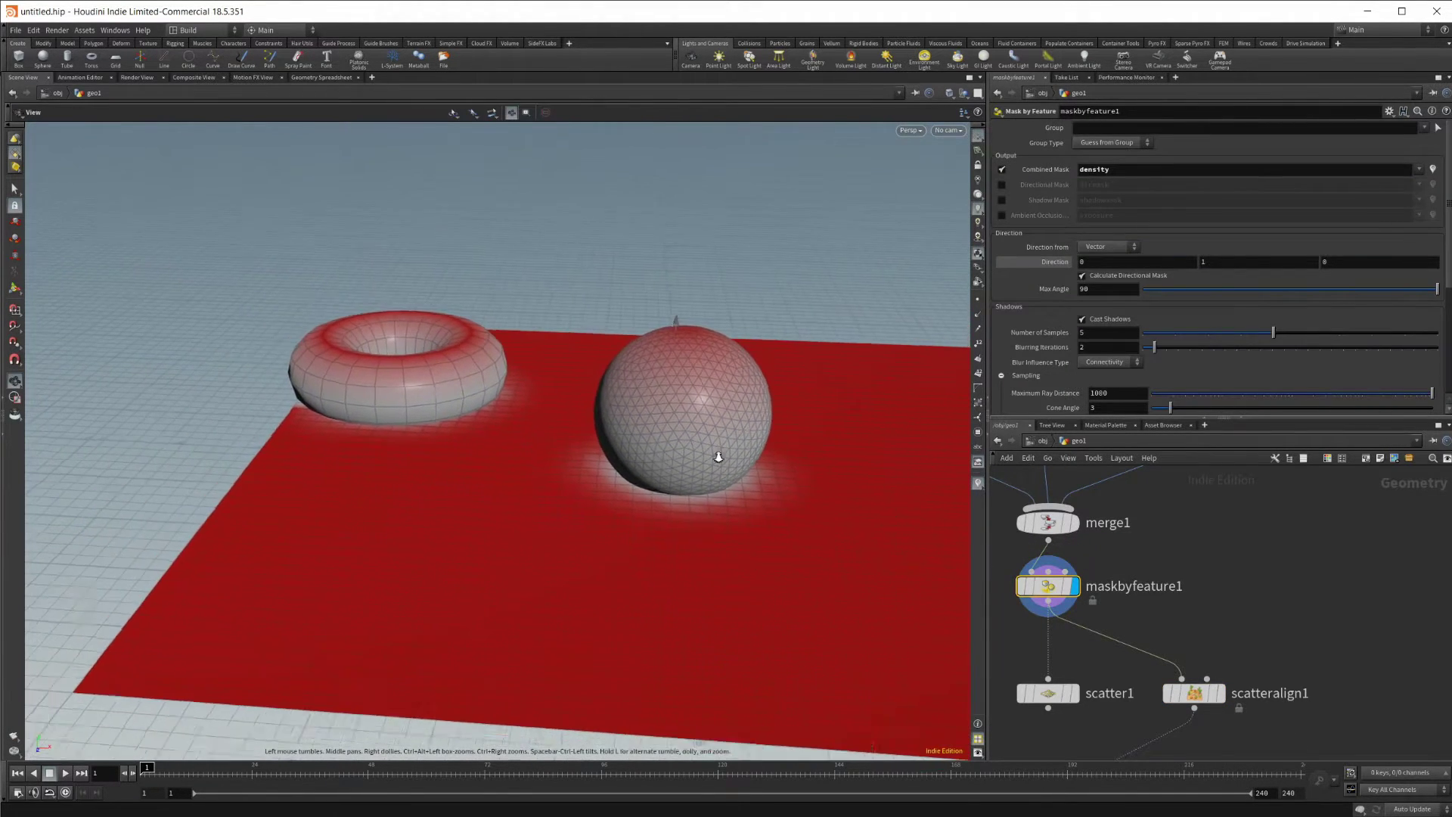
scroll(736, 442, "down", 3)
key("Return")
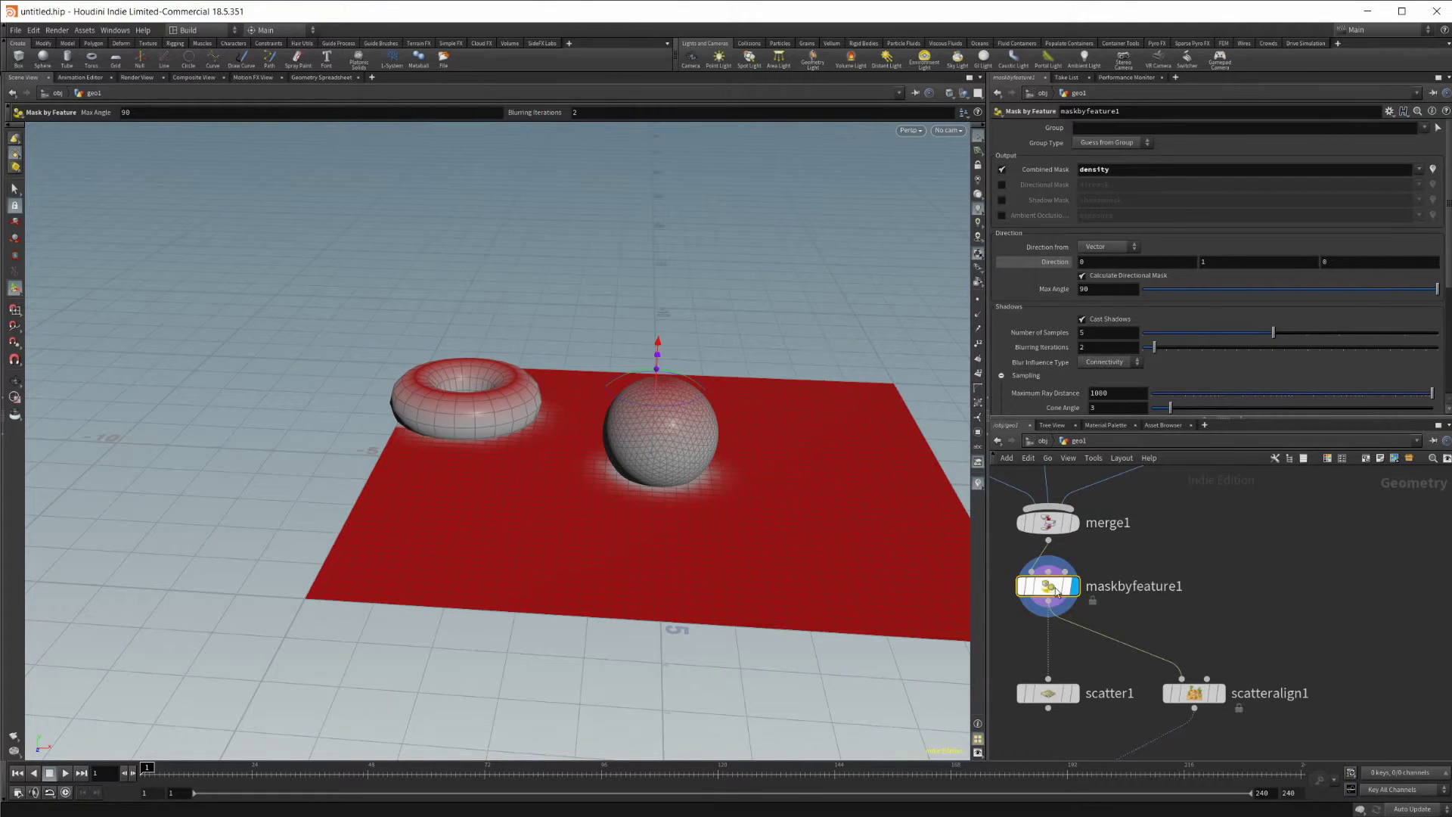
left_click(1109, 247)
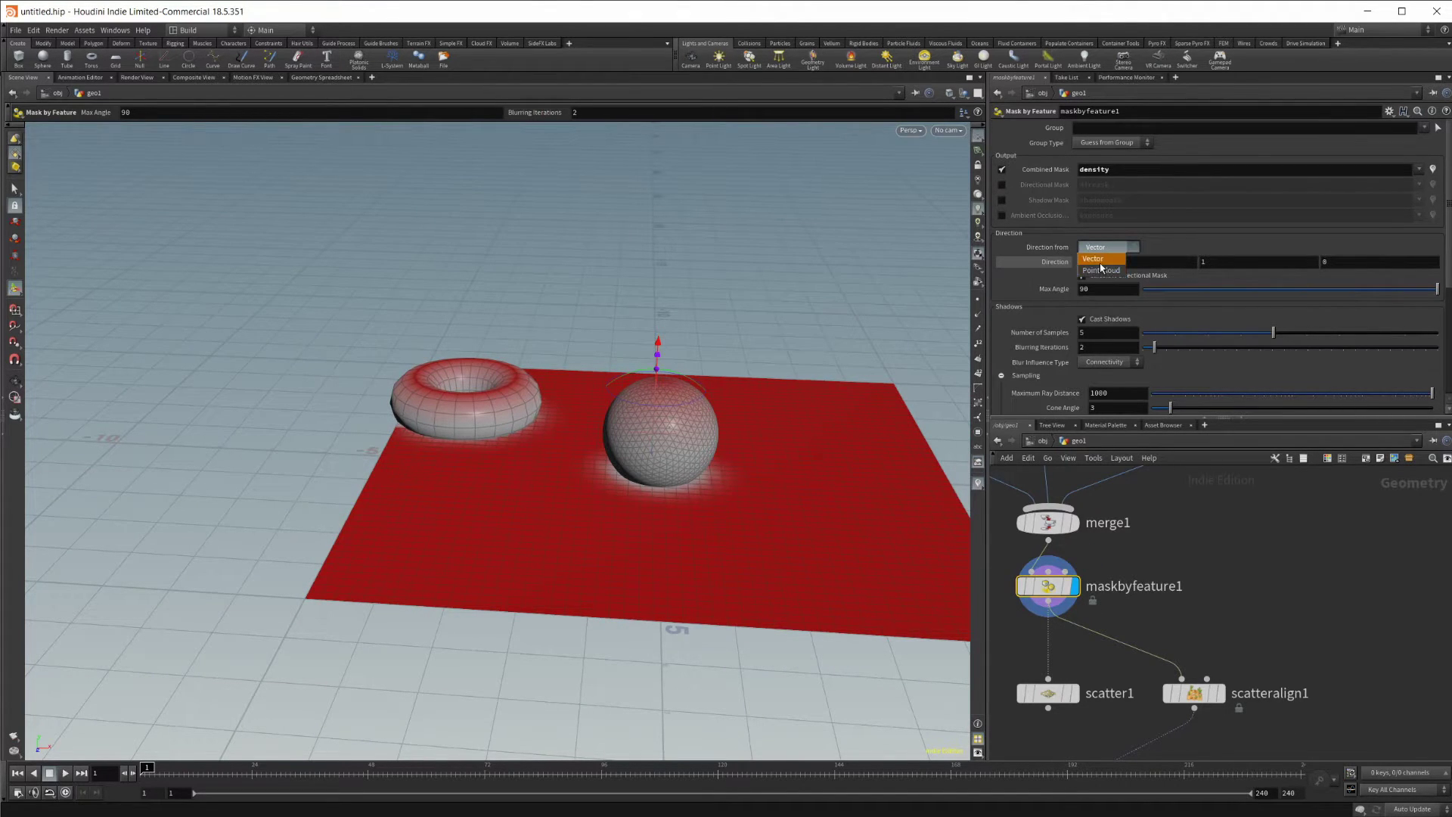
left_click(1245, 607)
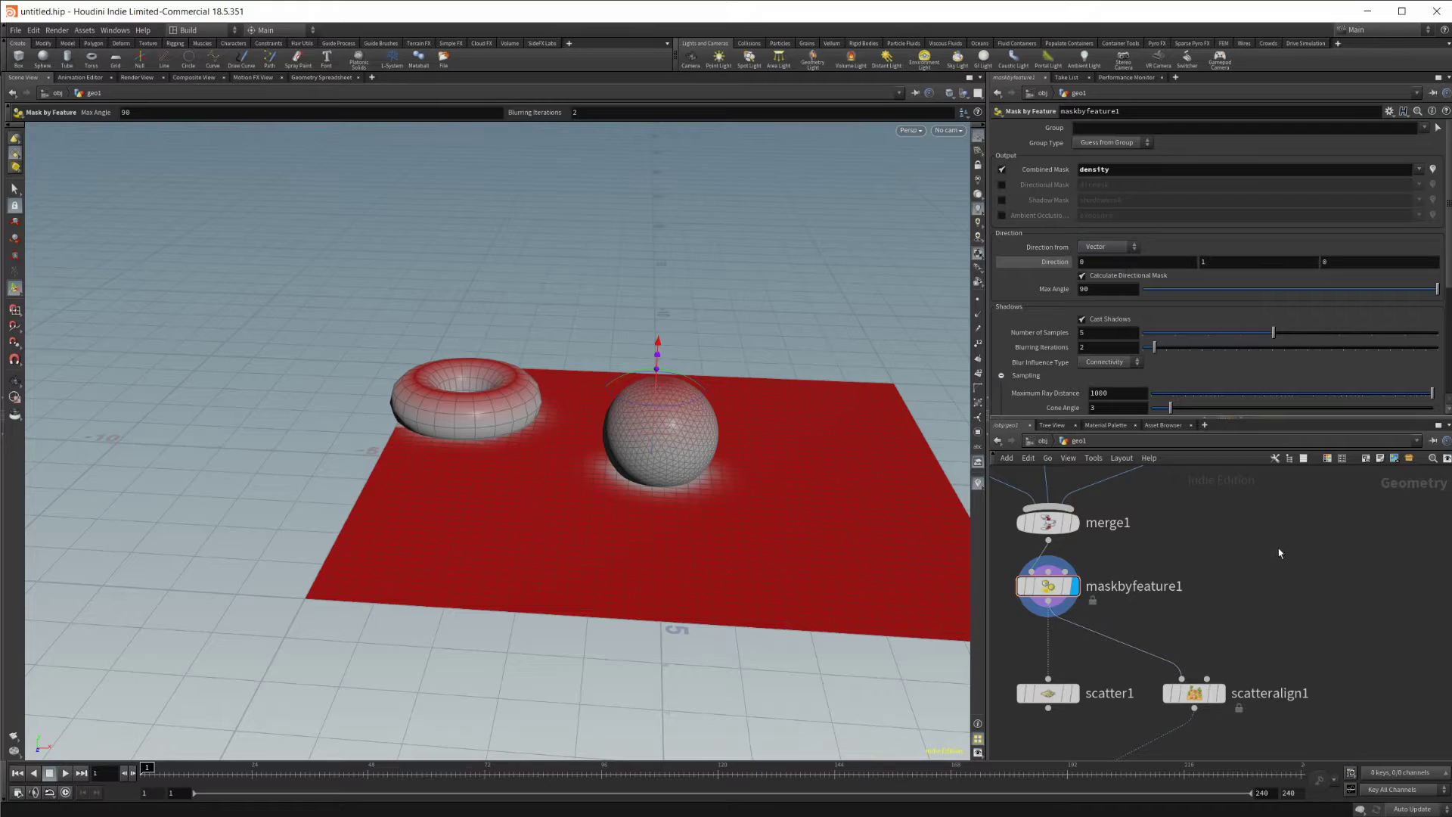
Add a second Grid node beside the torus1 node in the network
key("h")
scroll(1271, 559, "up", 3)
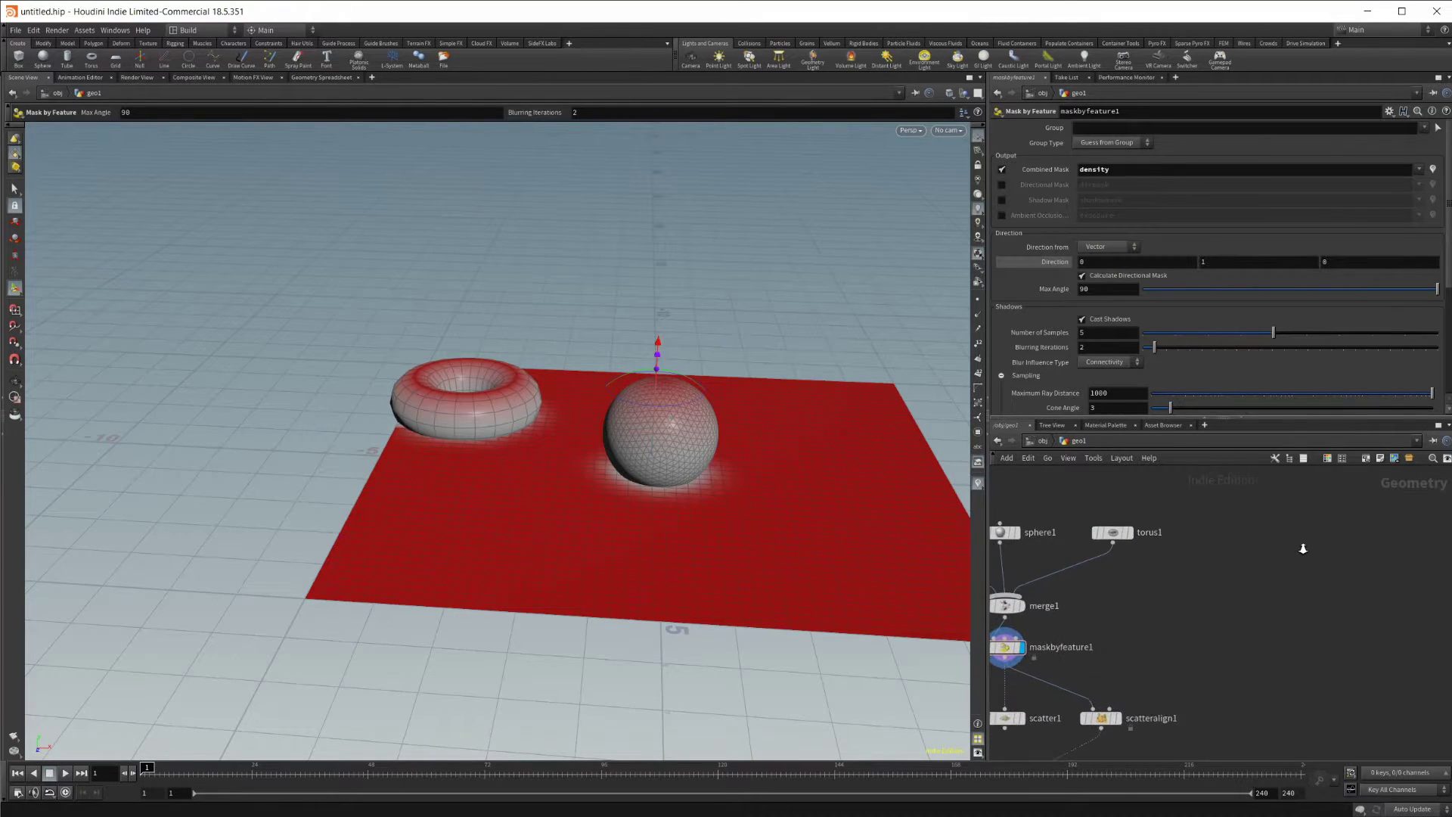
key("Tab")
type("grid")
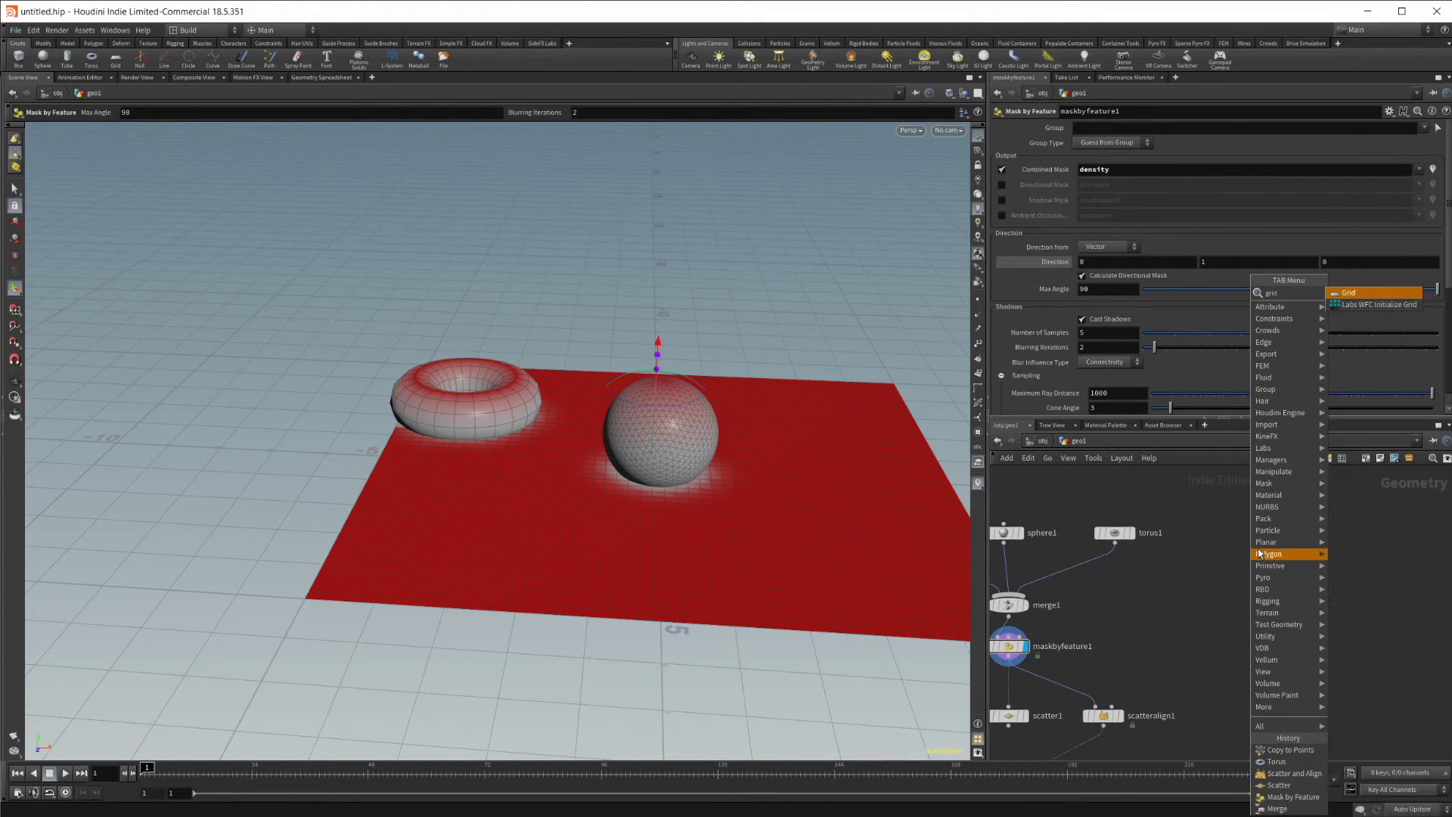
key("Return")
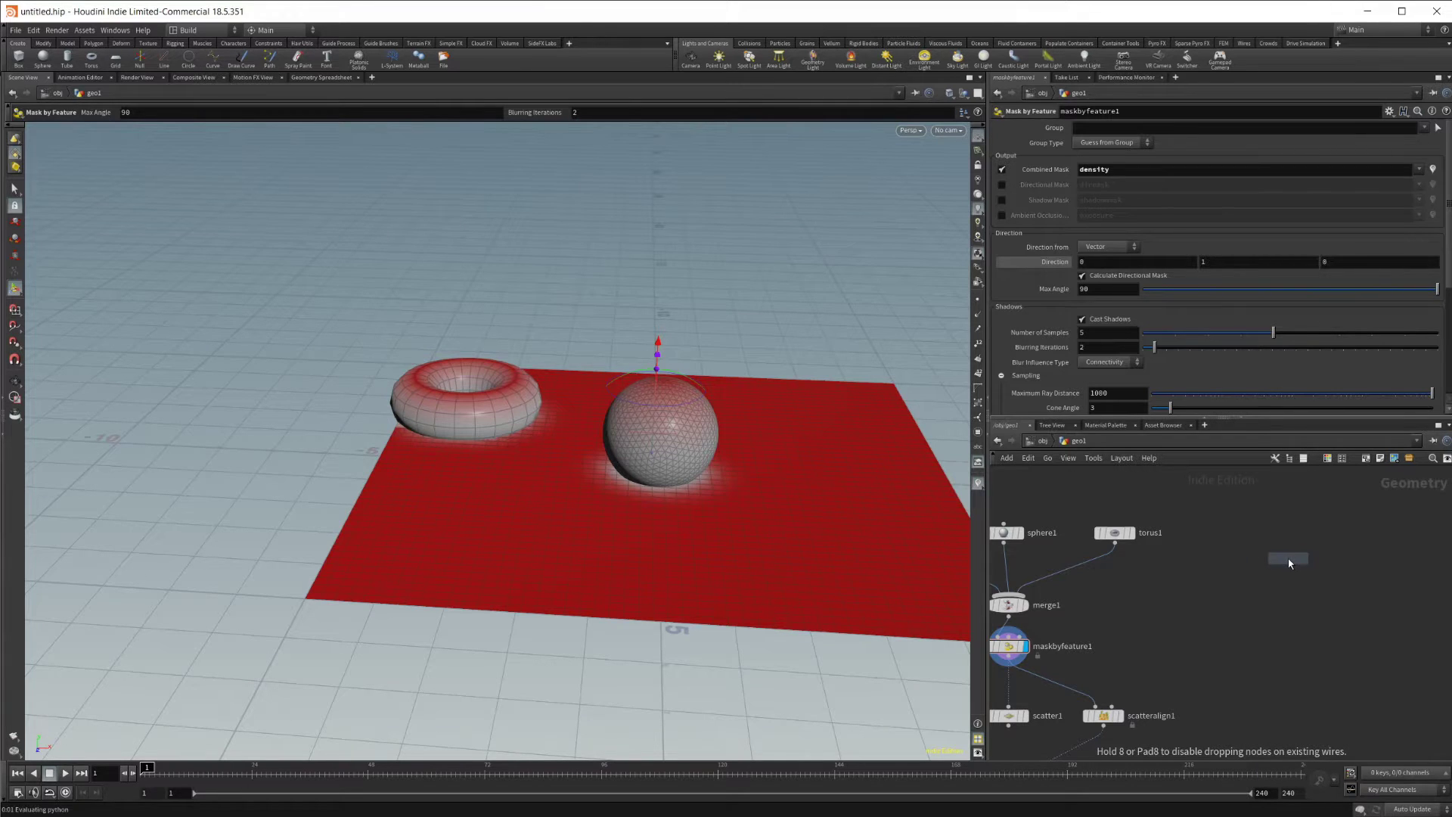
left_click(1264, 536)
left_click(1016, 663)
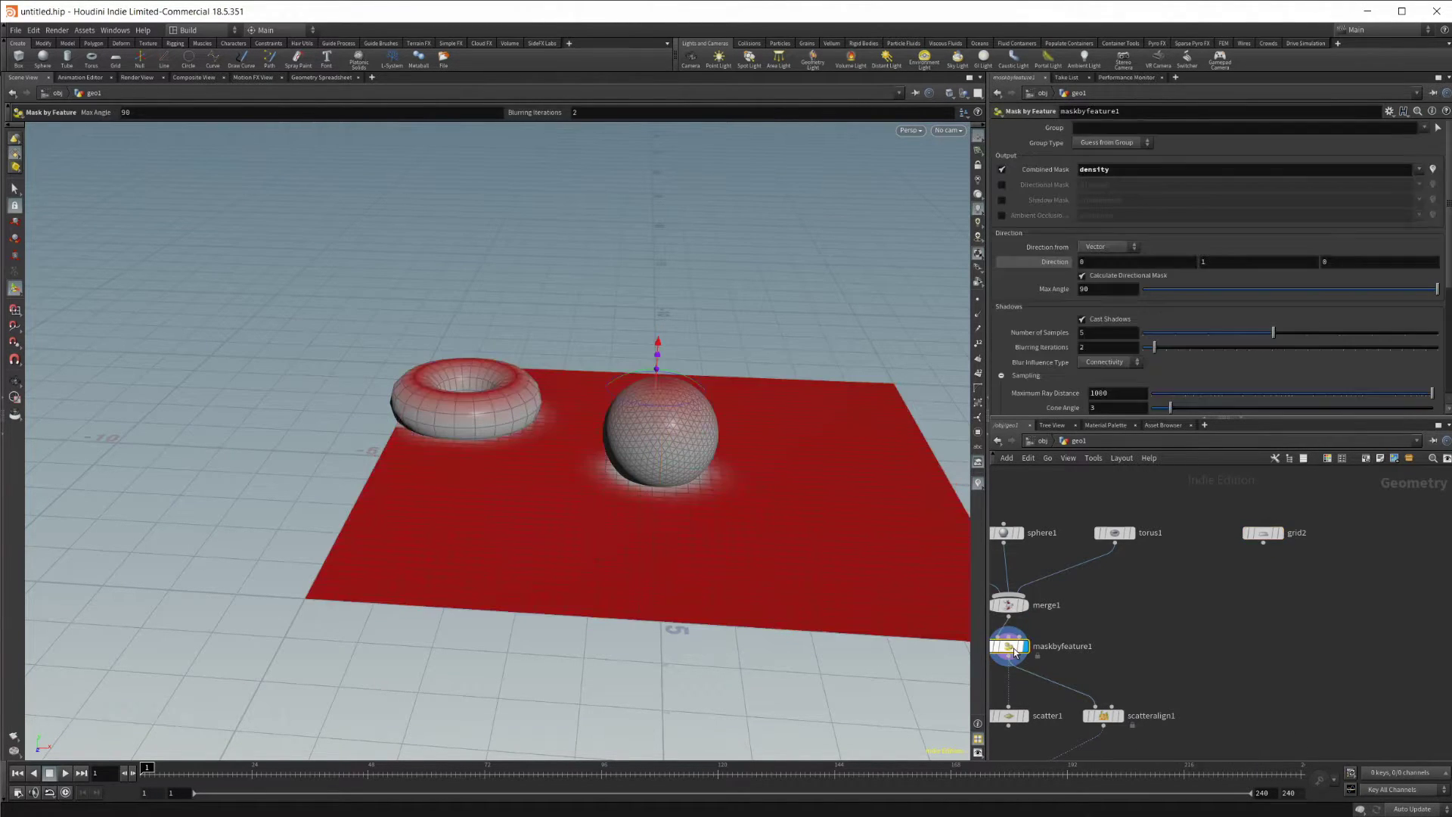
Raise the new grid above the scene to about 5.46 in Y and set its rows and columns to 50
left_click(1262, 533)
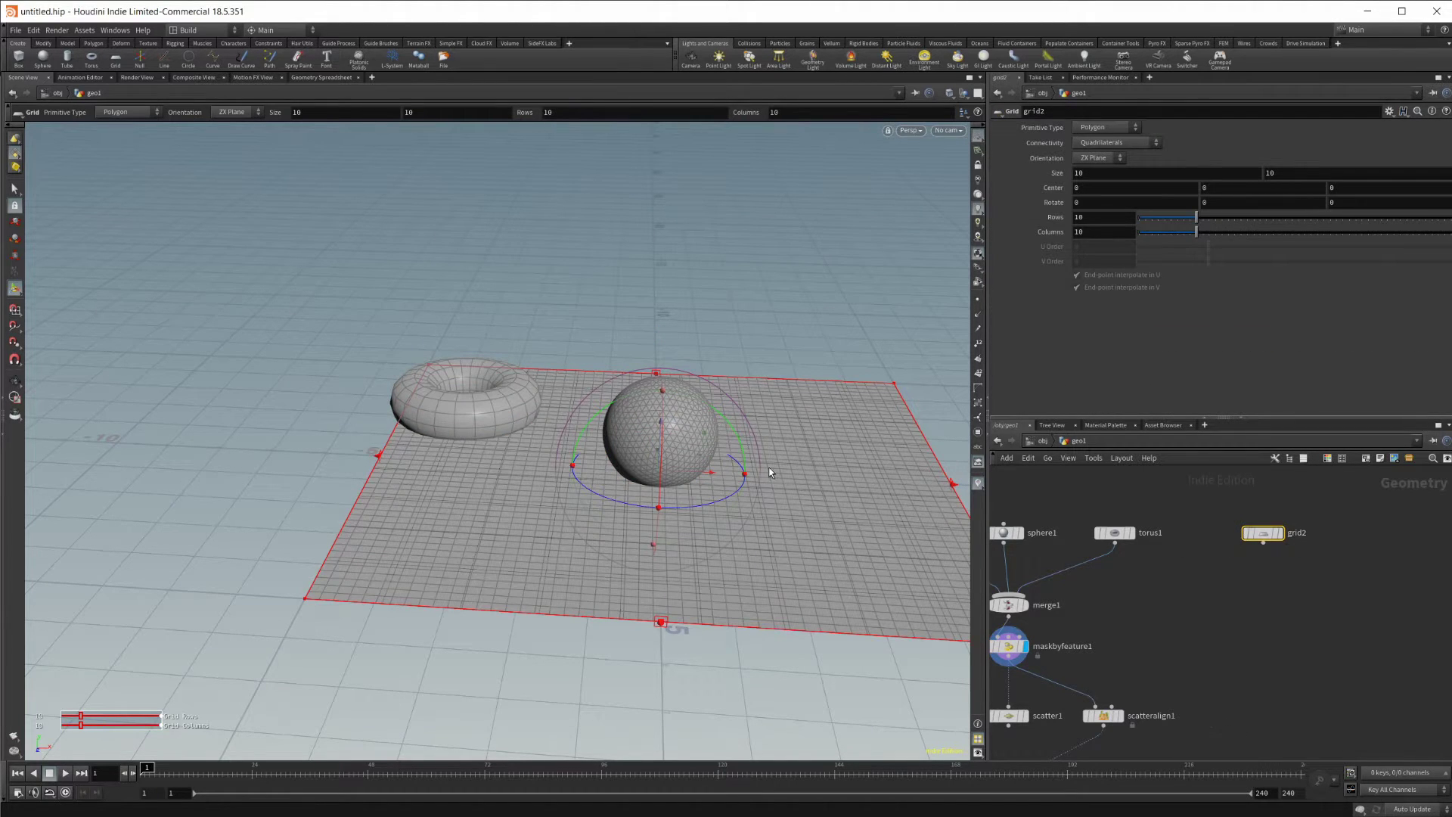
left_click_drag(660, 524, 725, 527, "alt")
left_click_drag(603, 435, 651, 109)
left_click_drag(1275, 219, 1448, 232)
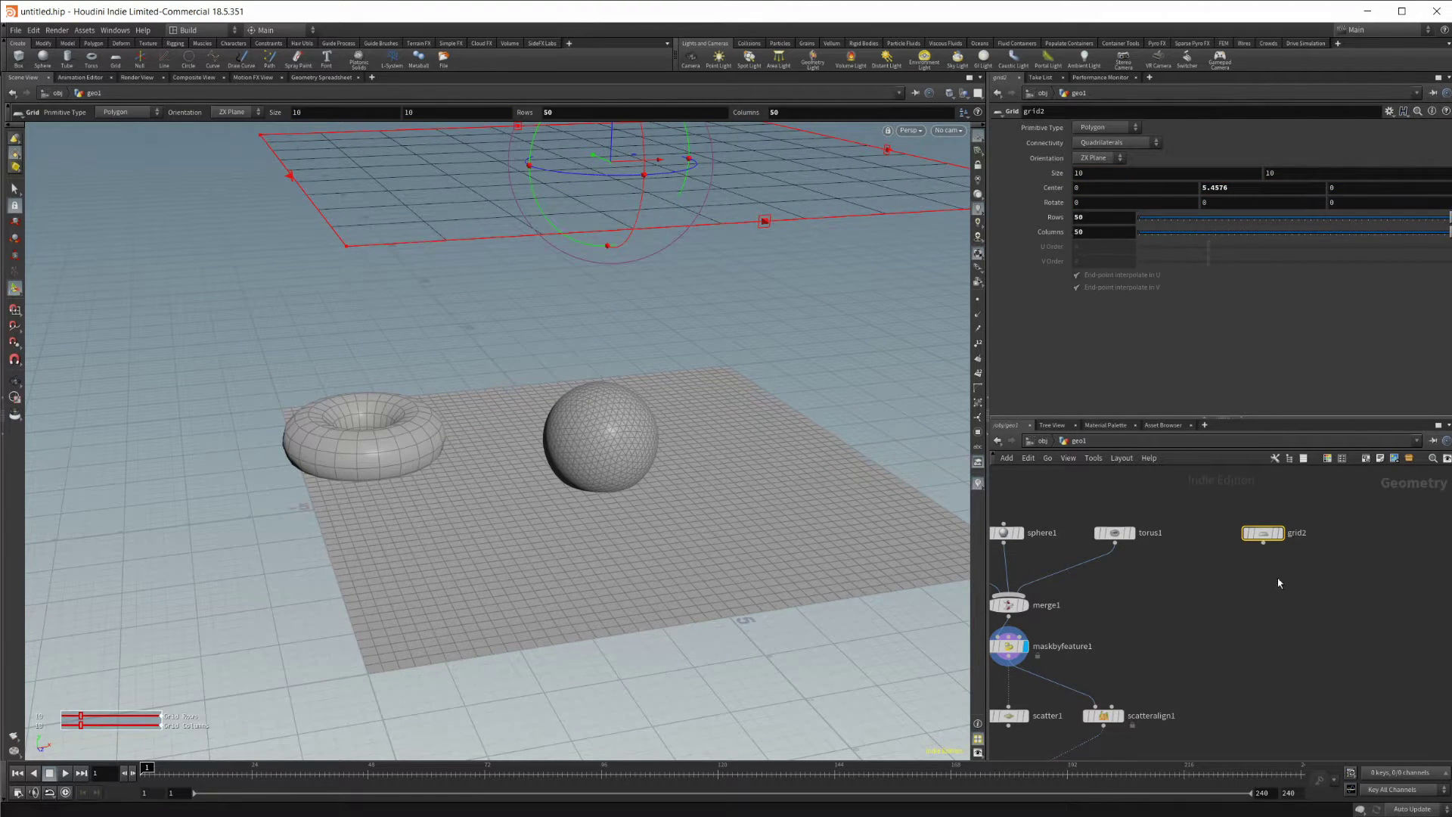
Add a Mountain node after the raised grid, display it, and set its height to 6.7
key("Tab")
type("moun")
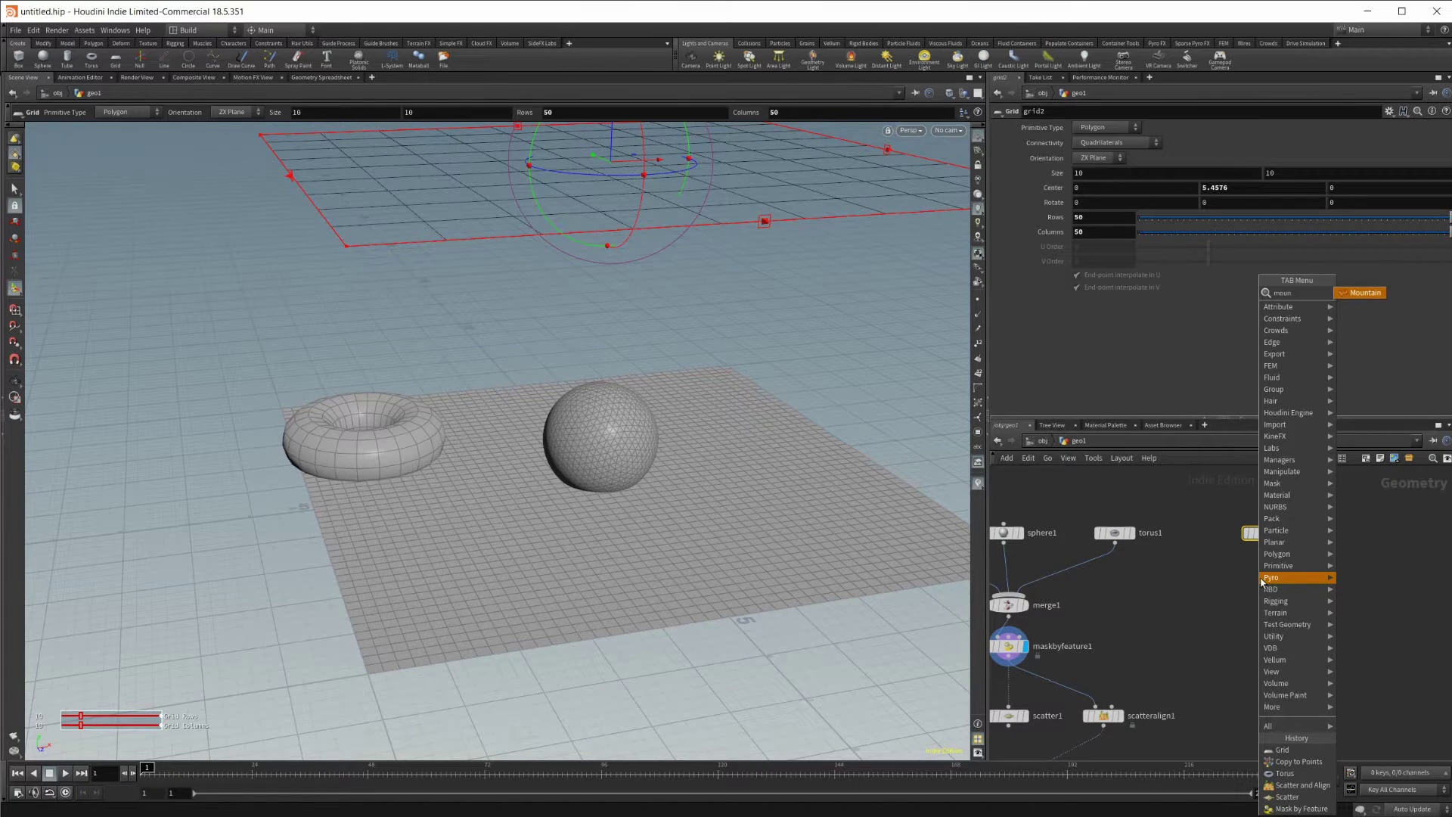
key("Return")
left_click(1262, 574)
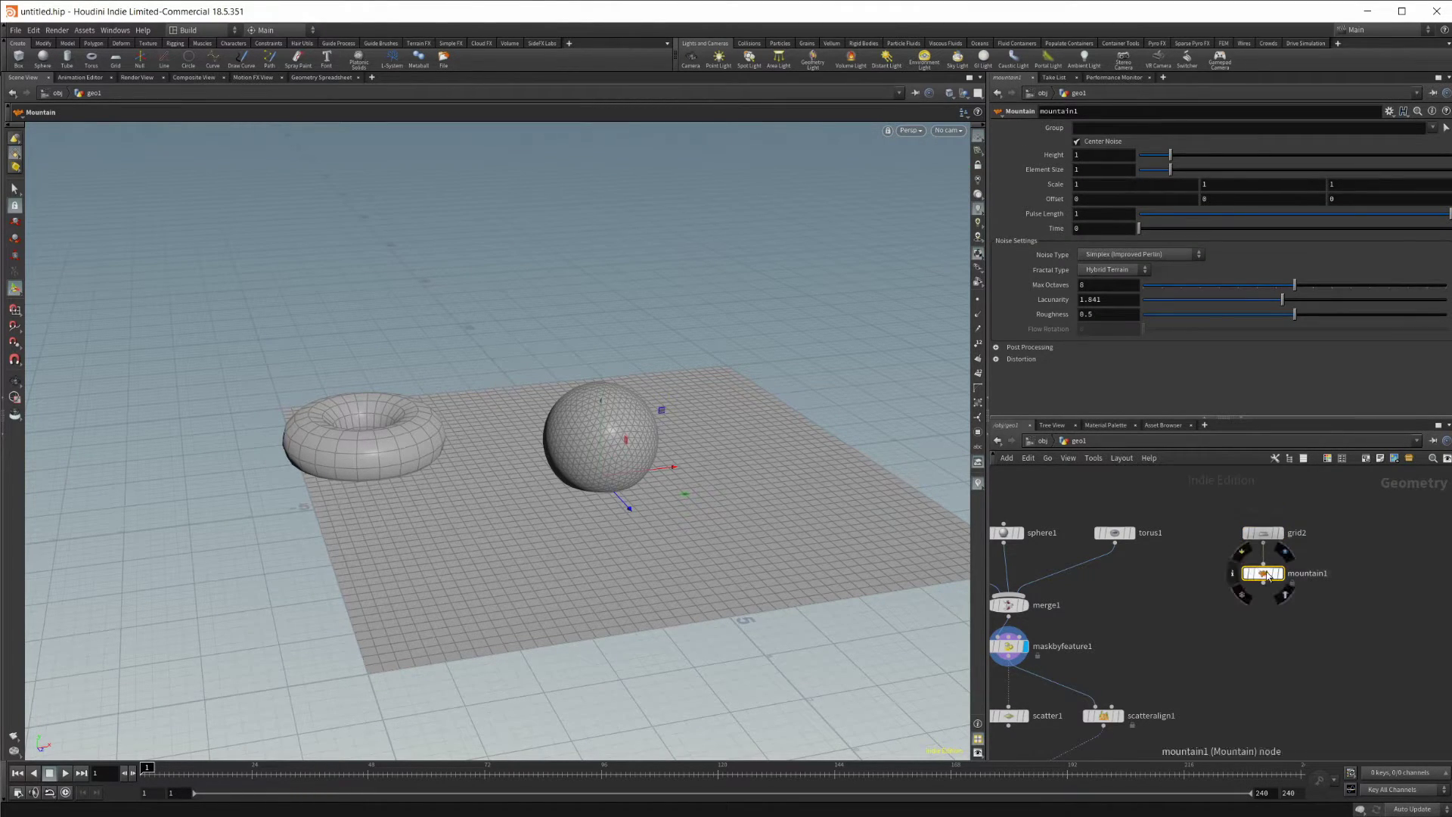
left_click(1284, 553)
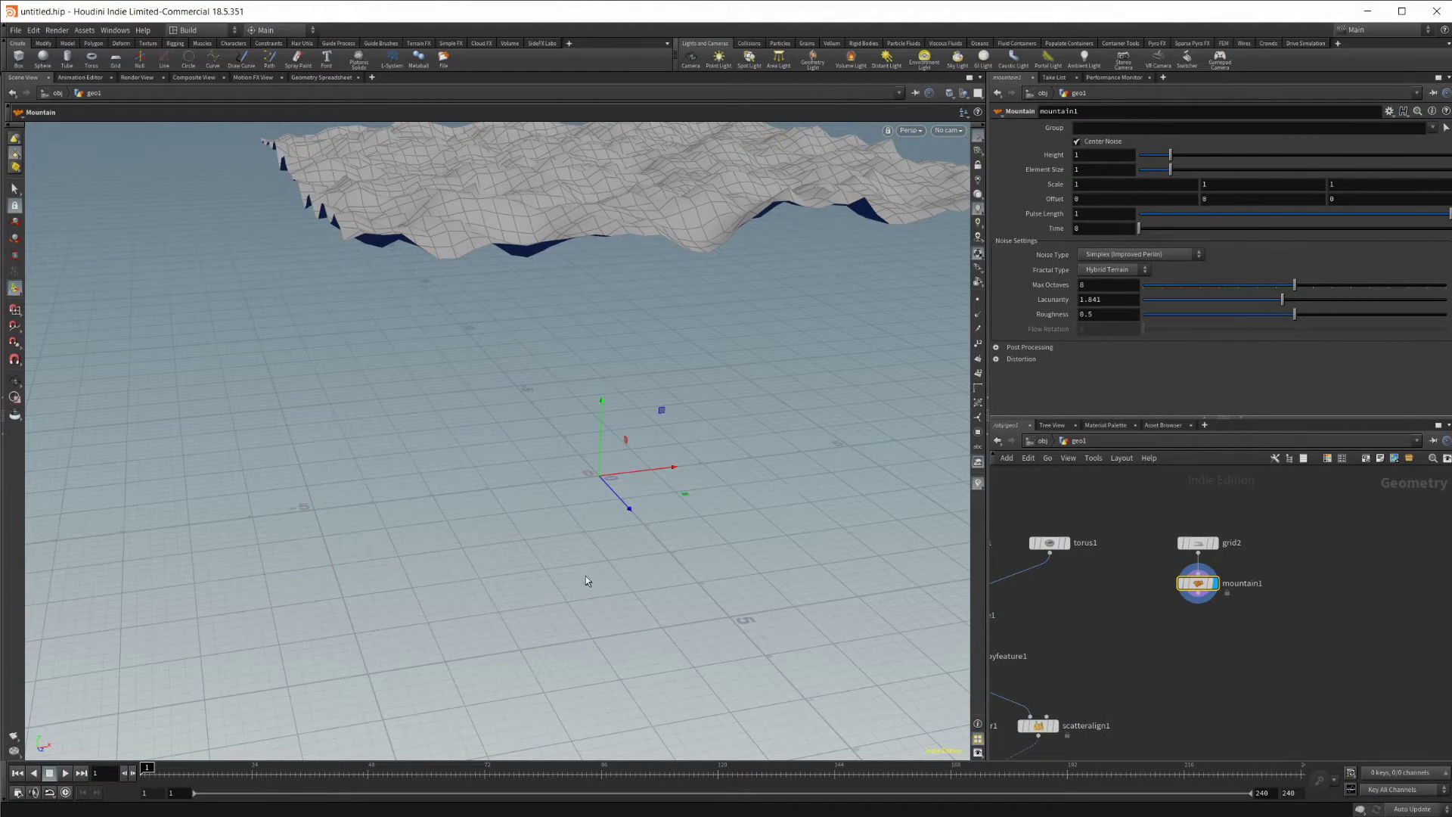
middle_click_drag(710, 356, 614, 440, "alt")
left_click_drag(1189, 161, 1349, 189)
Add a Scatter node after the Mountain node and display its scattered points
middle_click_drag(1217, 654, 1222, 557)
key("Tab")
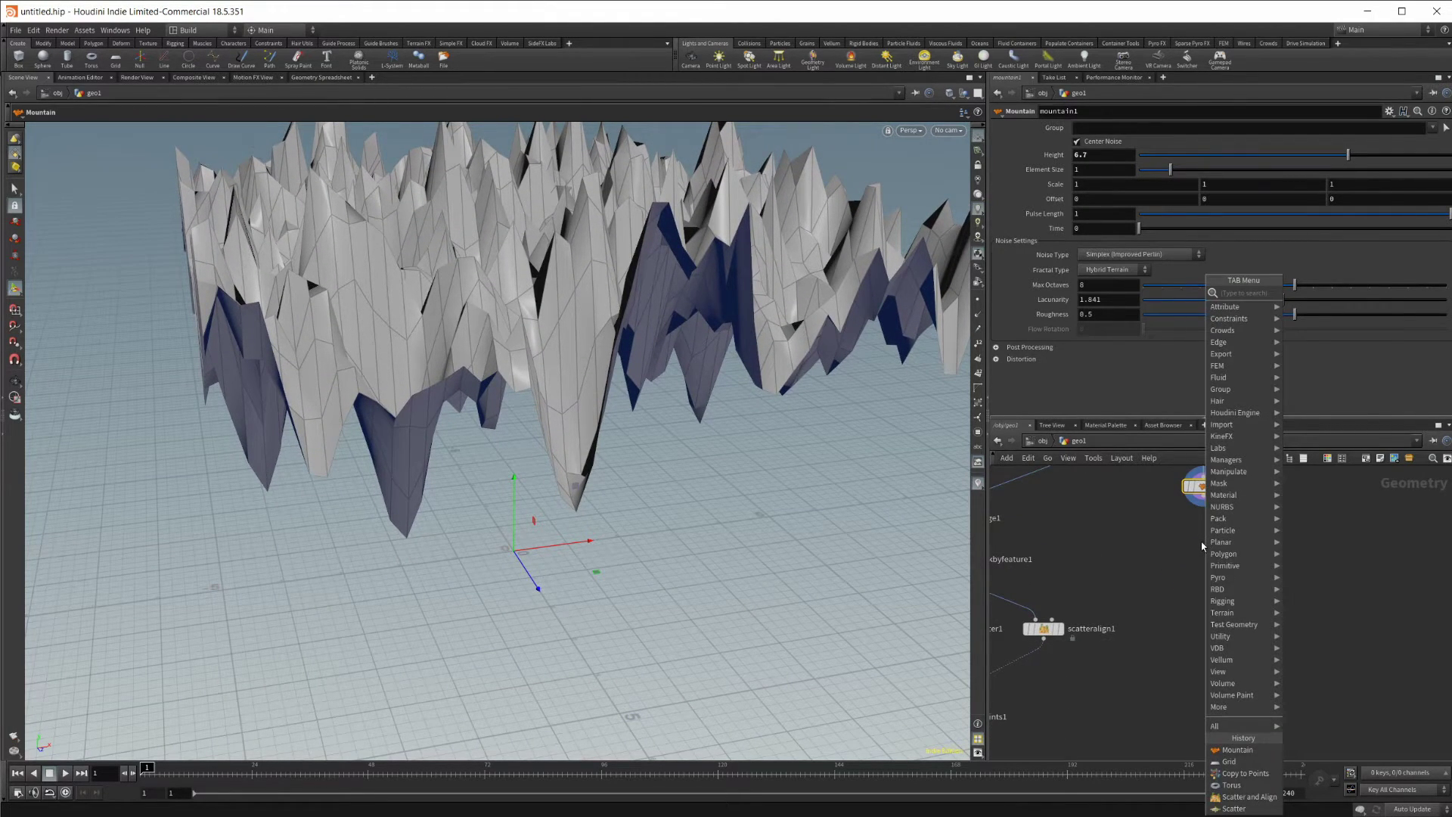
type("scat")
key("Return")
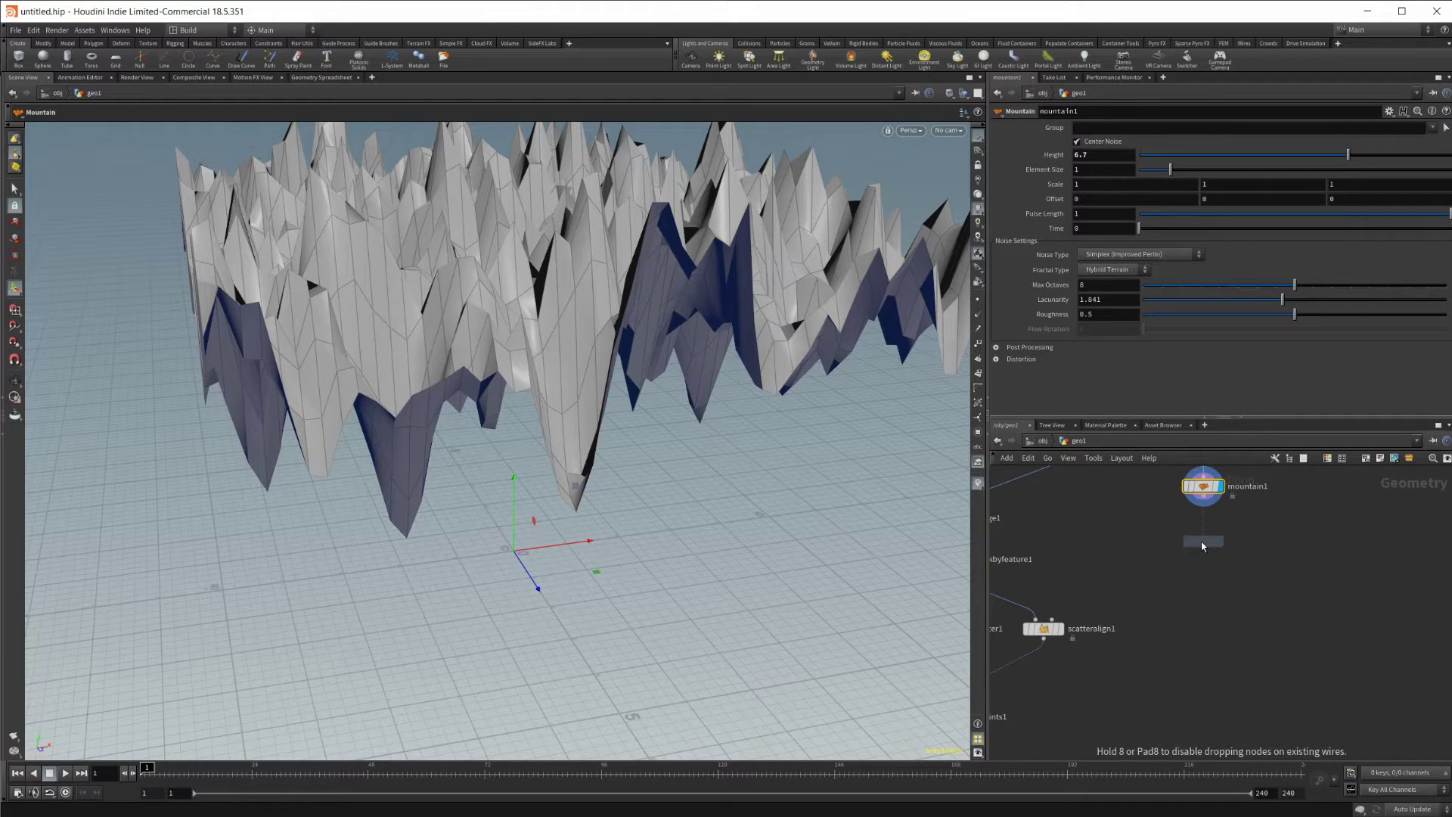
left_click(1203, 543)
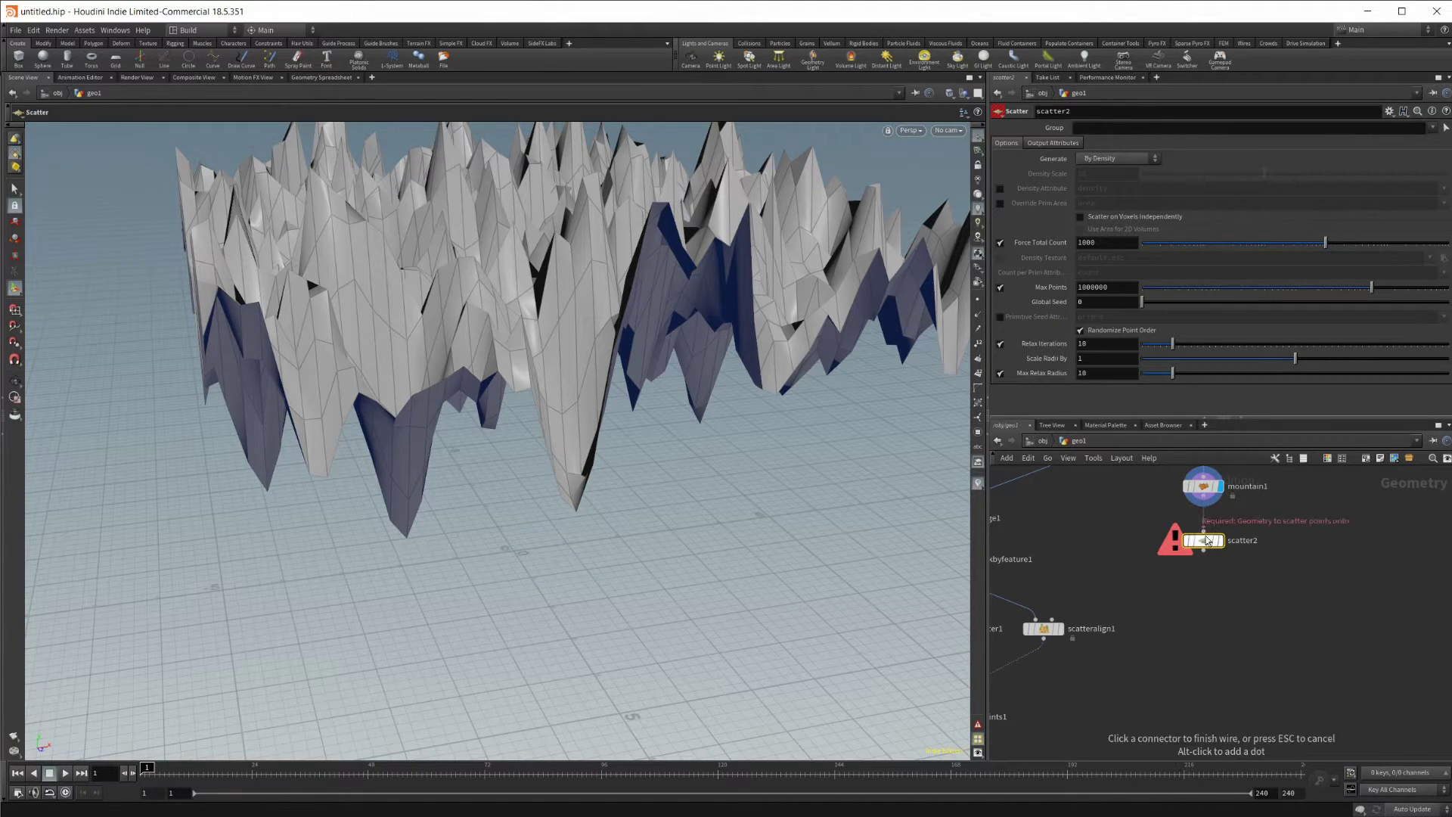
left_click(1207, 543)
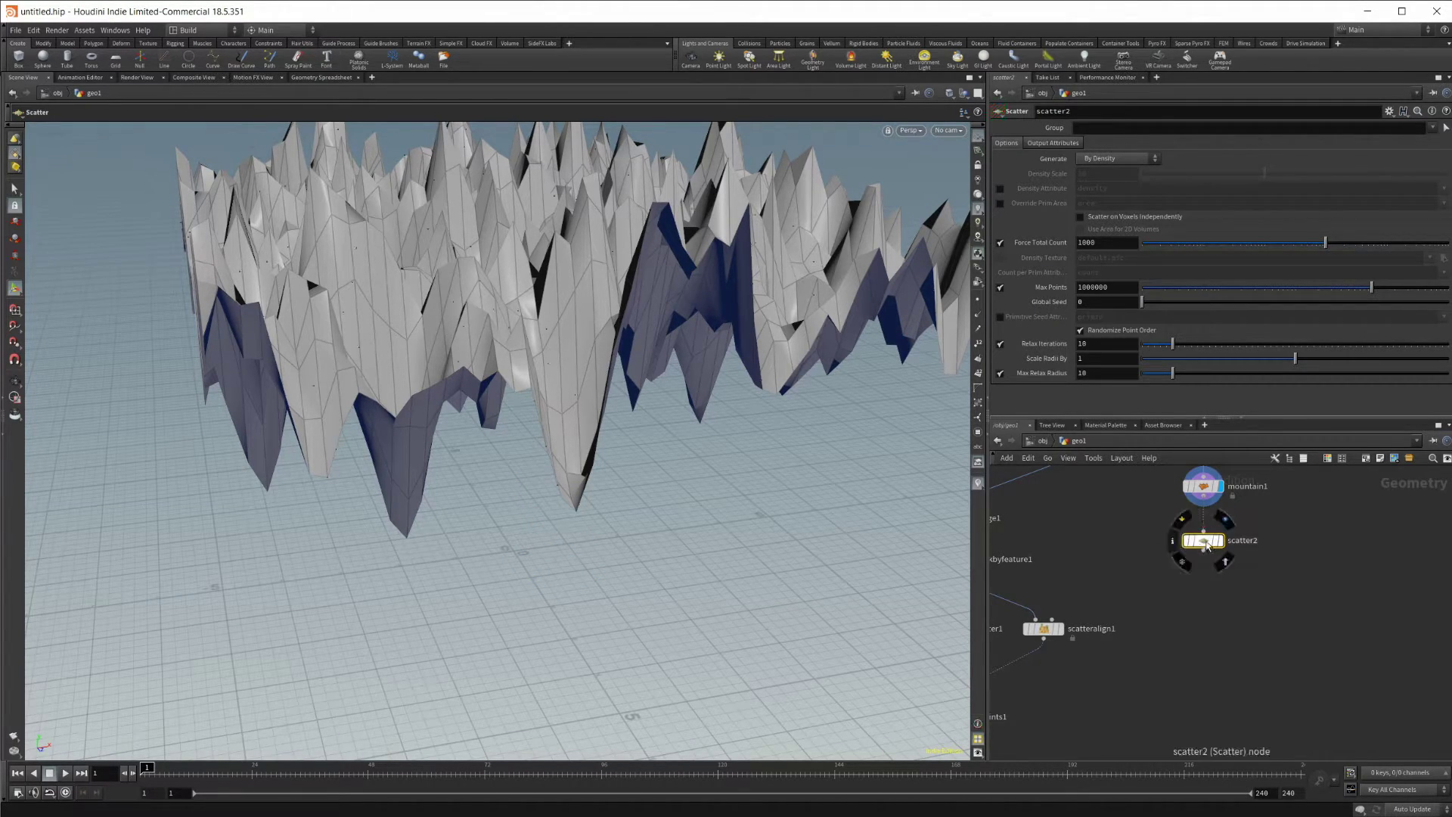
left_click(1225, 520)
Connect the new Scatter node to the Mask by Feature node as its source points and display the mask node
left_click_drag(634, 432, 605, 395, "alt")
middle_click_drag(1173, 589, 1303, 638)
left_click(1339, 607)
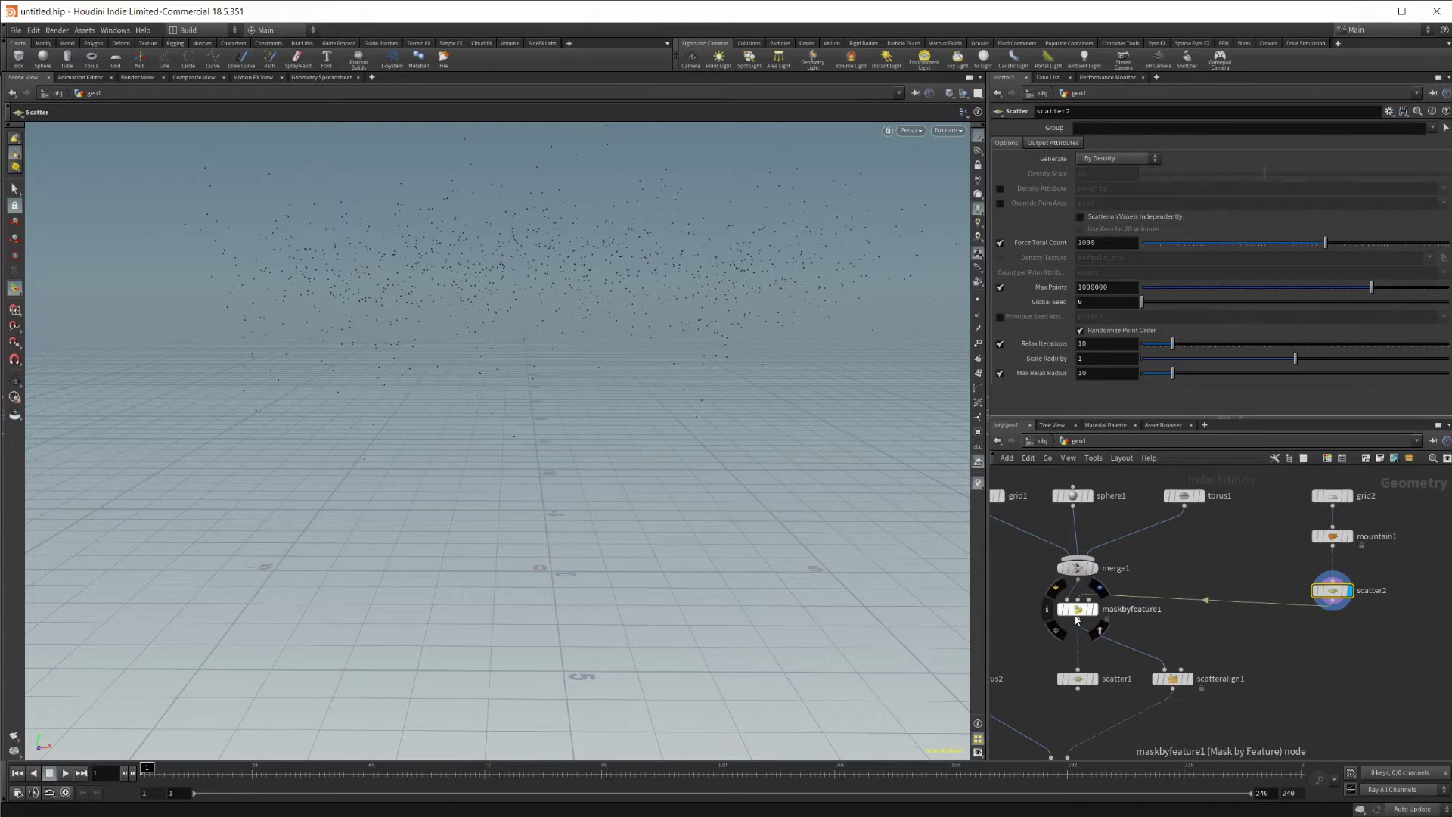
left_click(1099, 590)
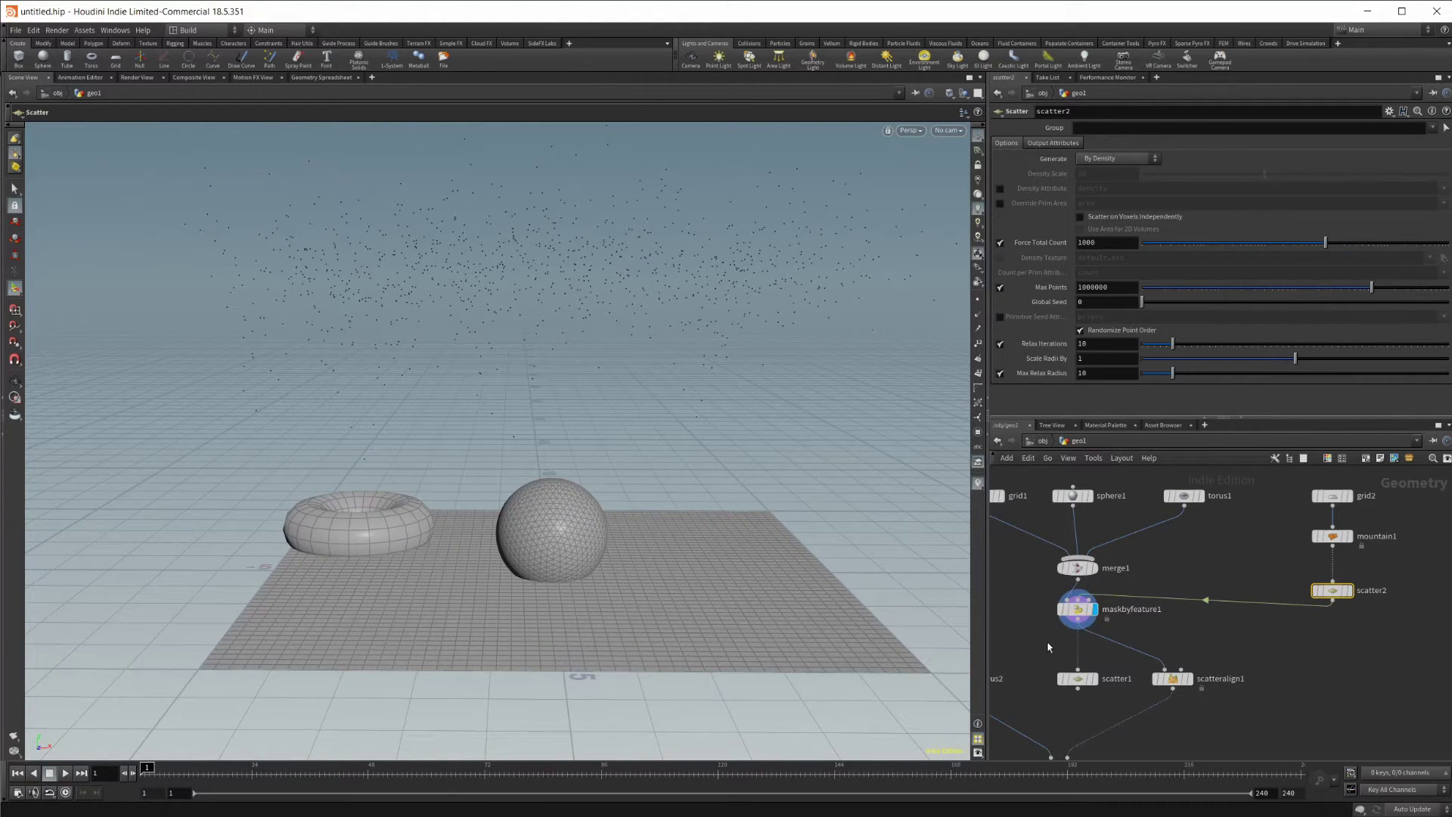
Set the Mask by Feature node's Direction From option to Point Cloud
left_click(1077, 609)
left_click_drag(552, 514, 586, 563)
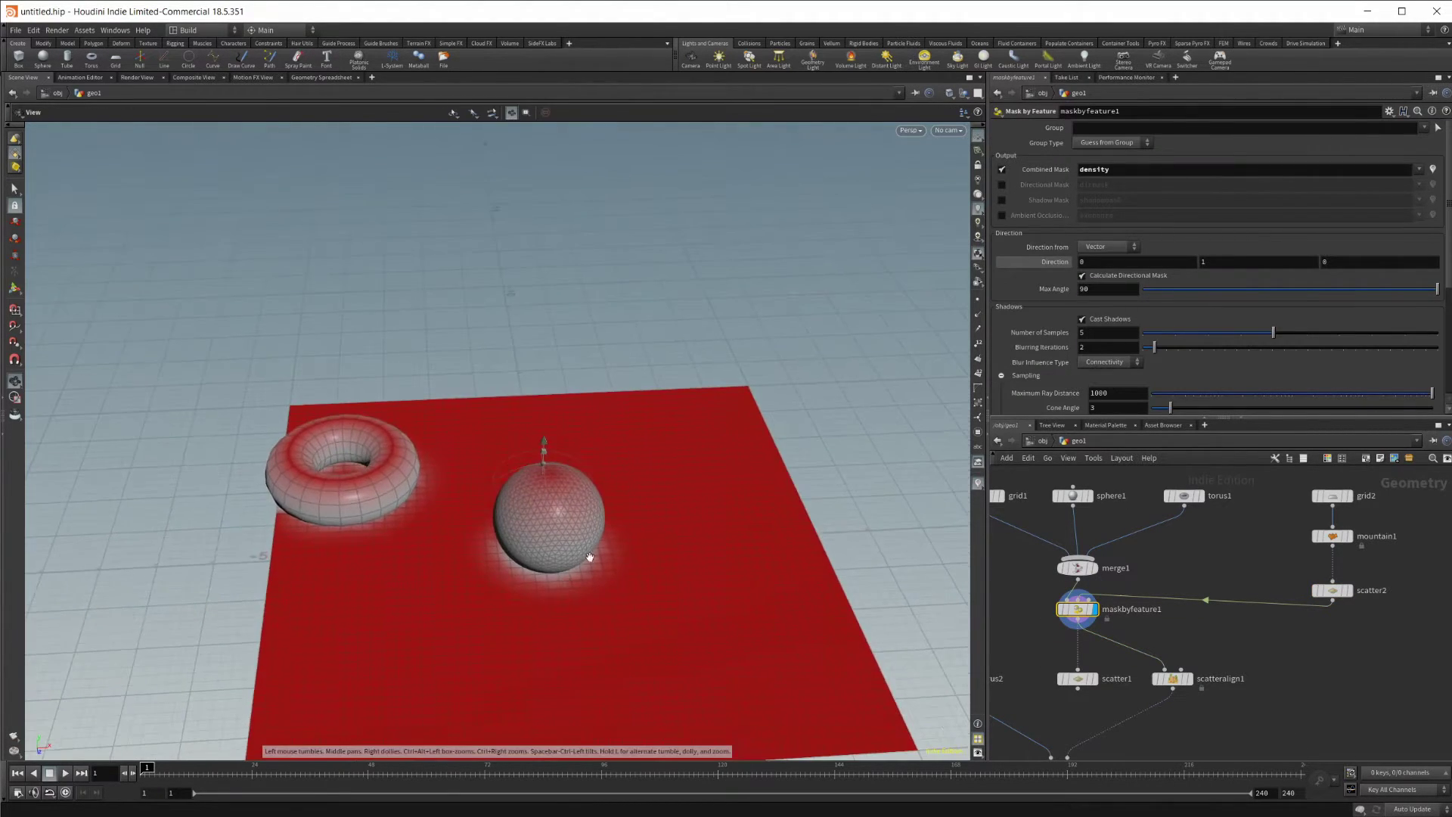
key("Return")
left_click(1108, 246)
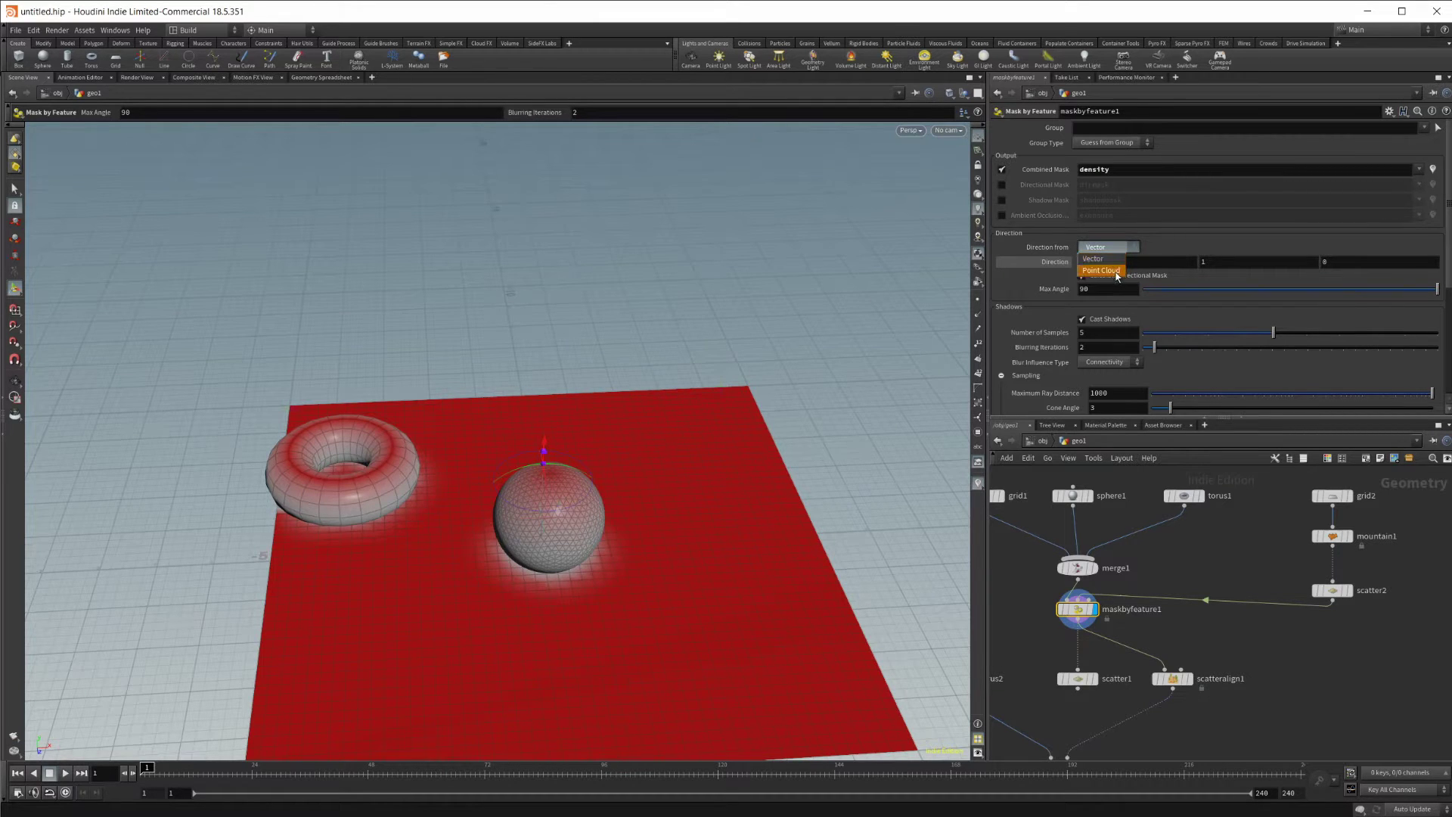
left_click(1111, 270)
key("Escape")
Examine the point-cloud-driven mask on the sphere, torus and grid from several angles, along with the scattered points above
mouse_move(628, 509)
left_mouse_down()
mouse_move(519, 544)
mouse_move(644, 520)
left_mouse_up()
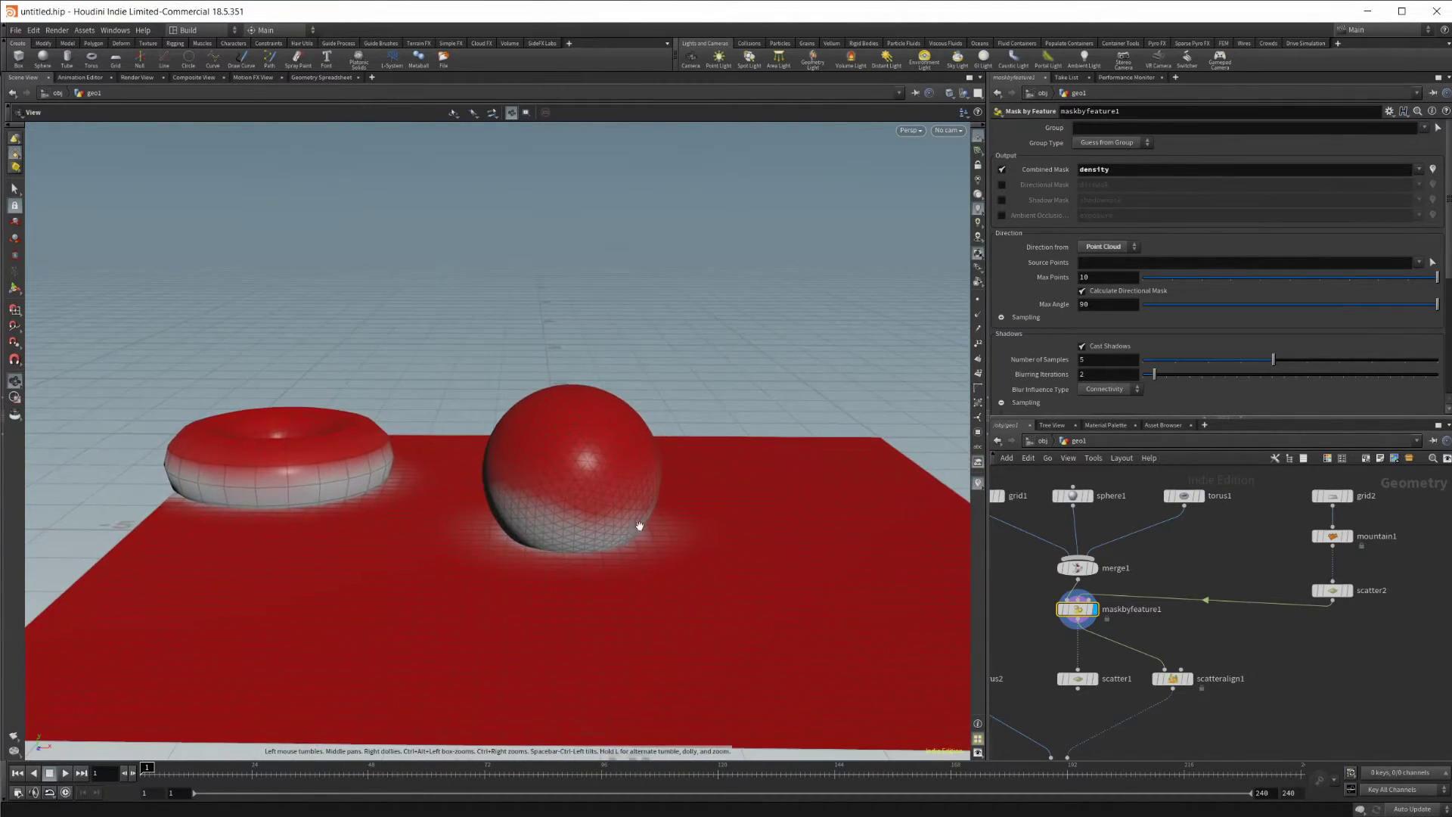
left_click_drag(507, 543, 605, 539)
key("Return")
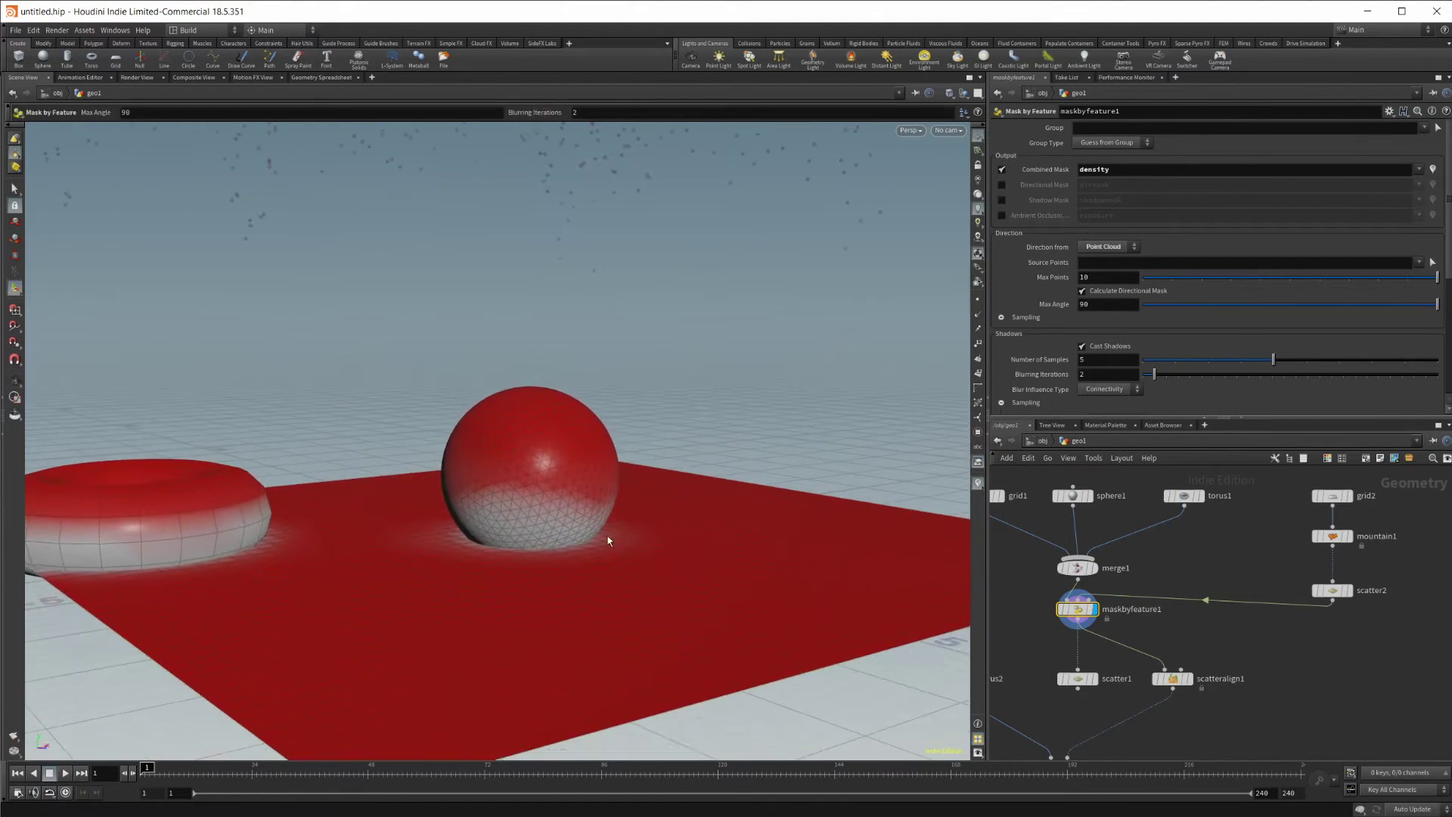
left_click_drag(646, 246, 590, 411)
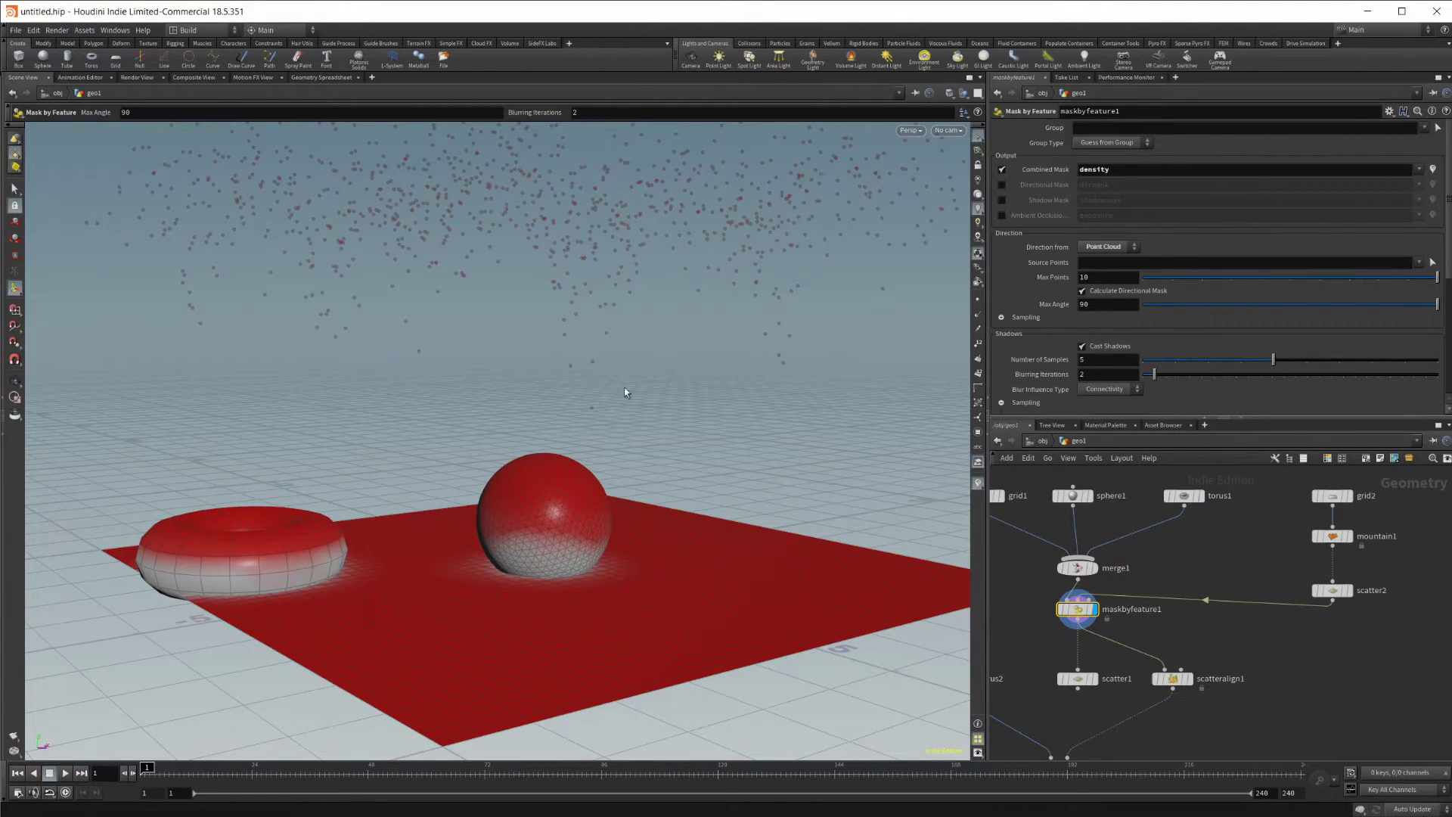
left_click_drag(605, 499, 460, 515, "alt")
scroll(609, 557, "up", 4)
left_click_drag(645, 537, 369, 537, "alt")
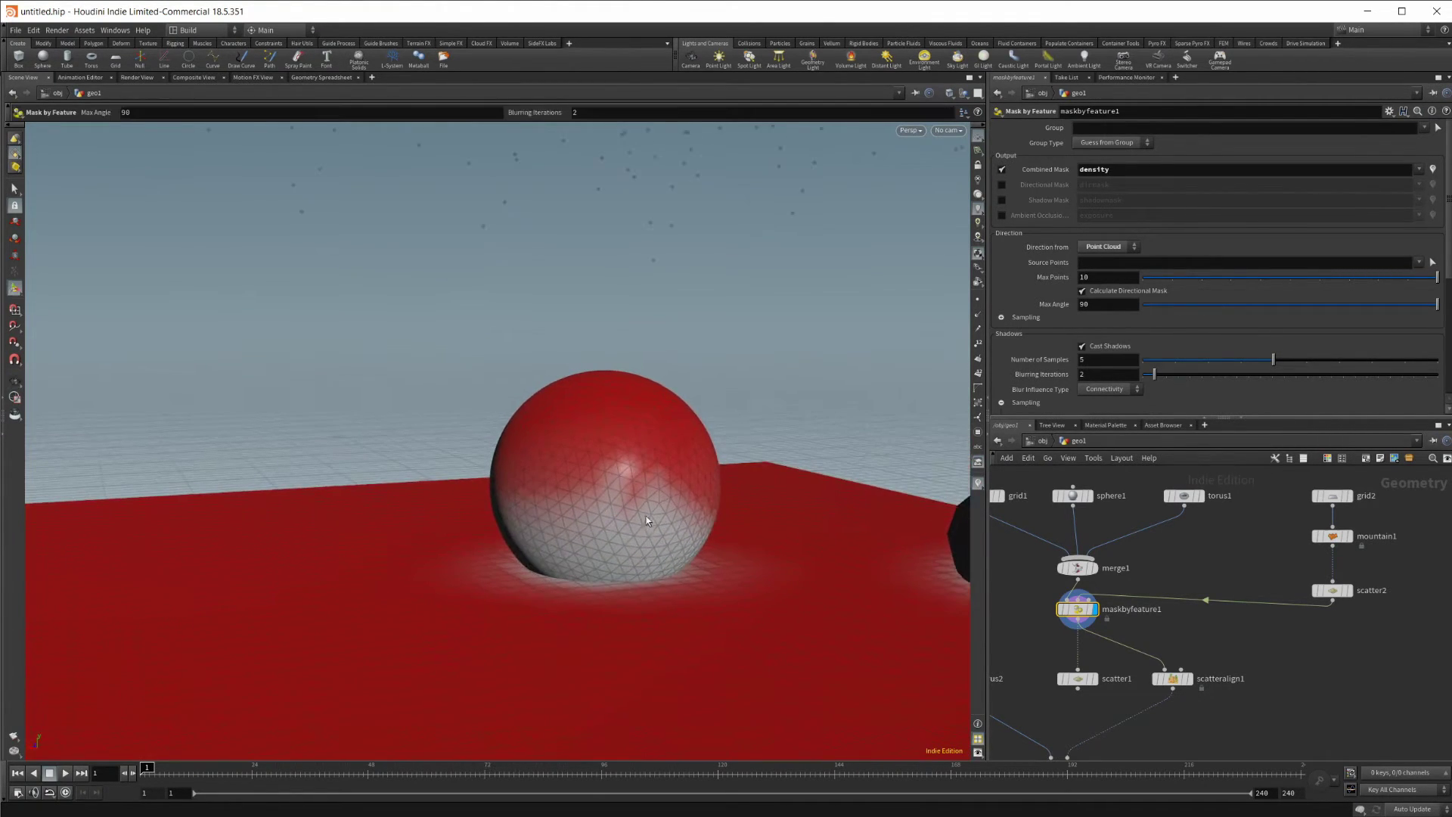
middle_click_drag(703, 519, 522, 521, "alt")
left_click_drag(522, 521, 877, 494, "alt")
right_click_drag(657, 502, 571, 517, "alt")
left_click_drag(572, 516, 639, 606)
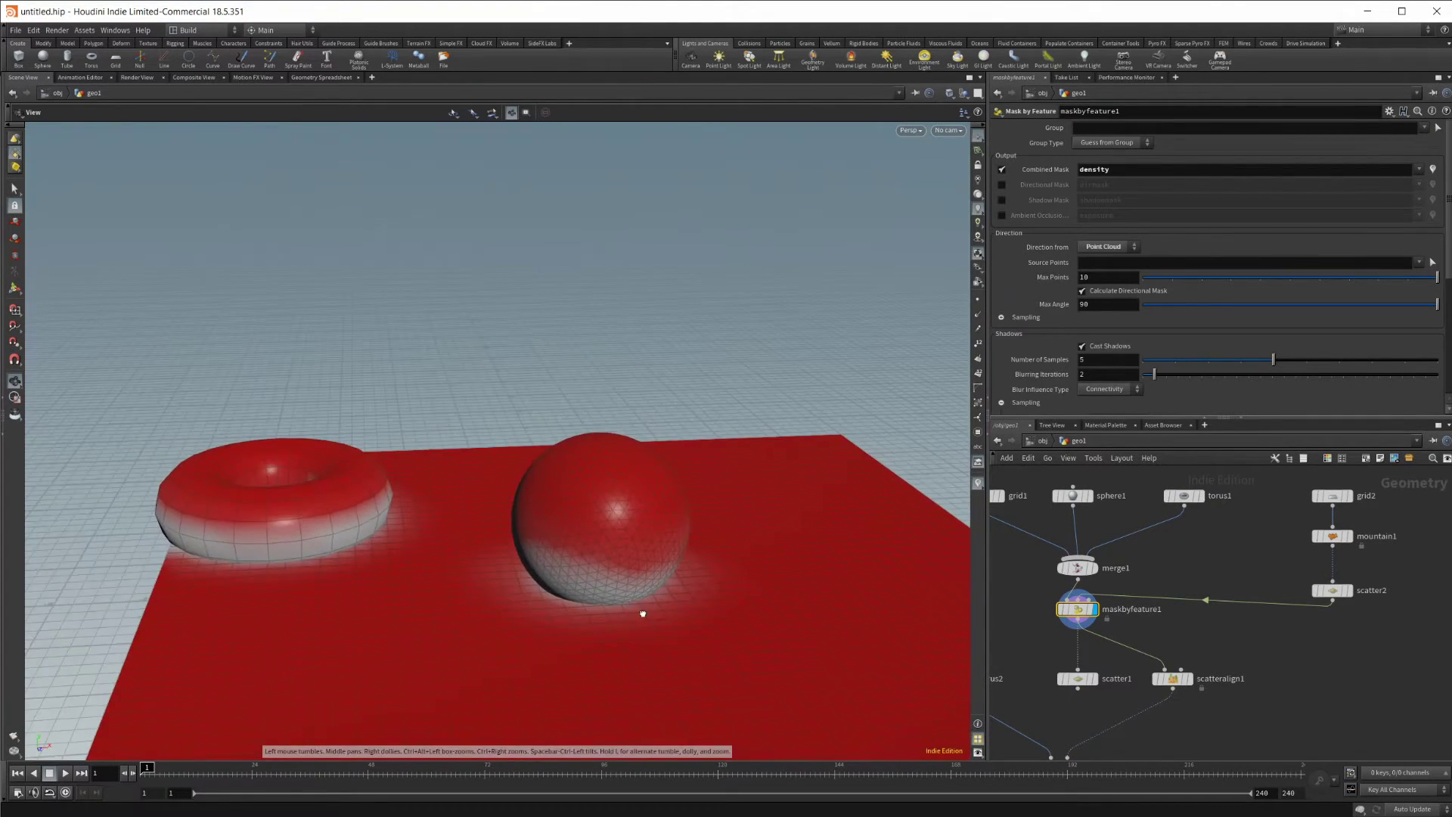
Increase the resolution of the torus1 node to 49 rows and 44 columns, and reselect the Mask by Feature node
key("Return")
middle_click_drag(1246, 652, 1314, 686)
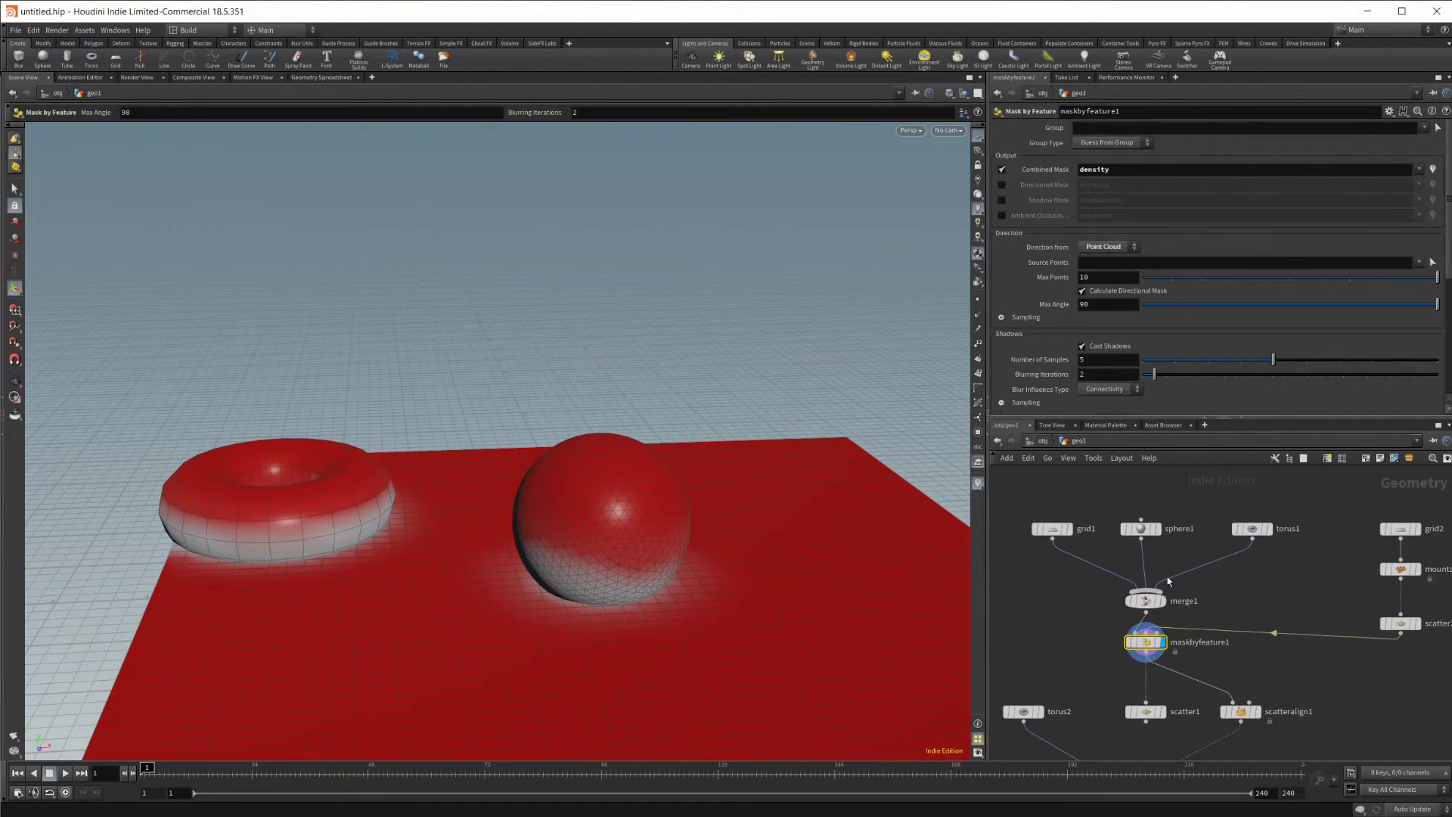
left_click(1252, 531)
left_click_drag(1233, 249, 1441, 248)
mouse_move(1142, 642)
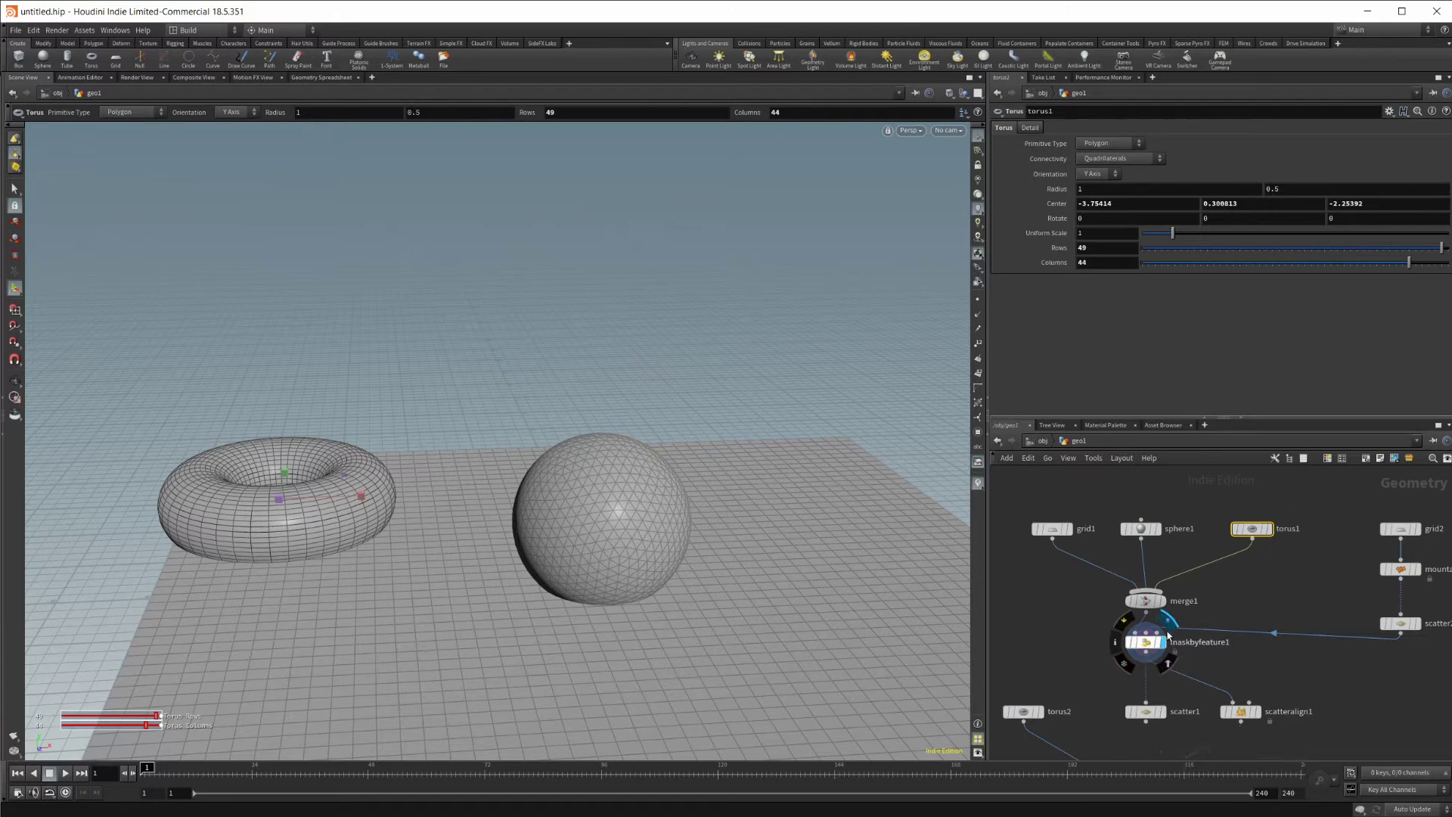
left_click(1142, 647)
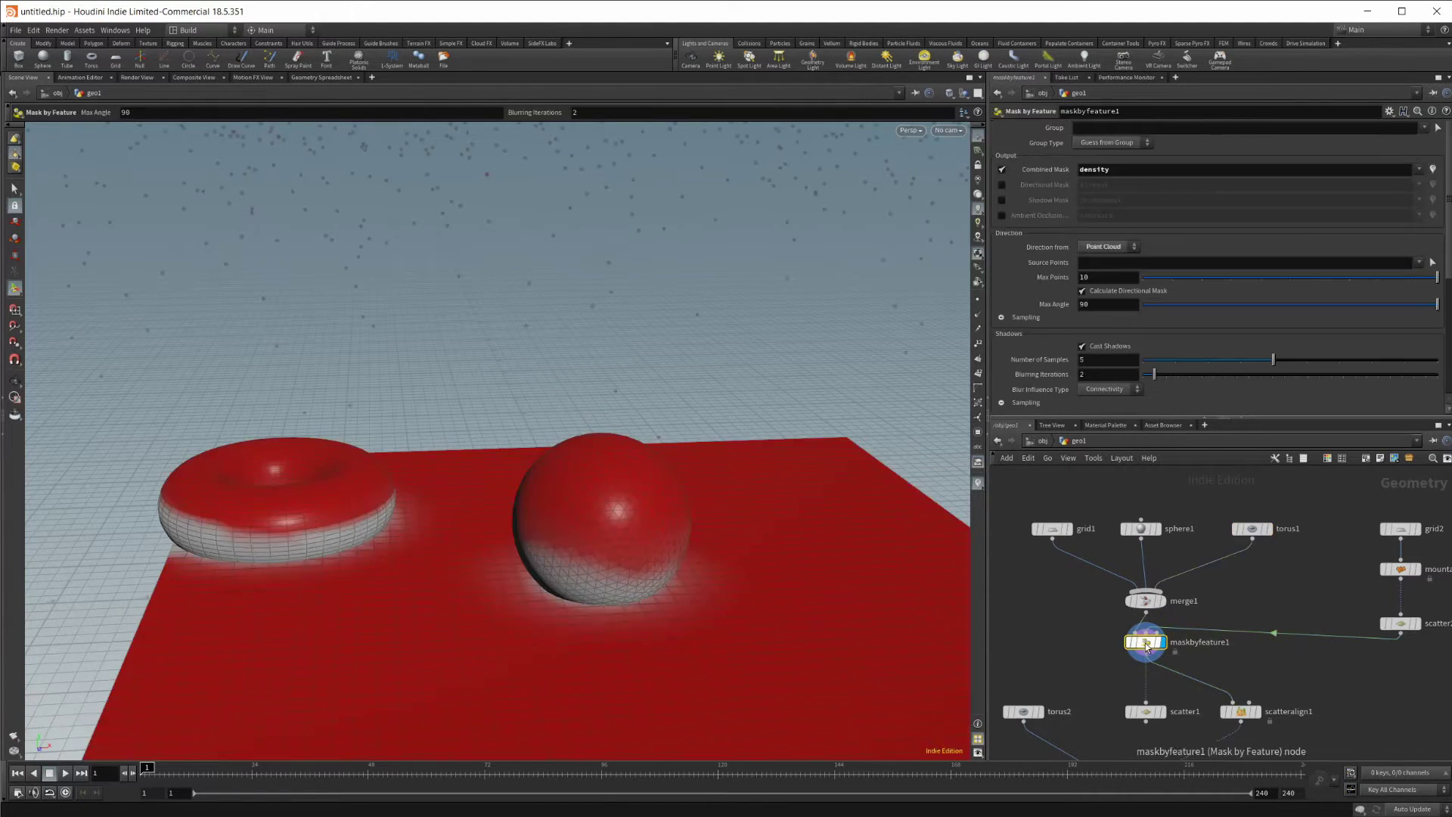
Display the Copy to Points node so the small tori appear scattered over the sphere, torus and grid
left_click_drag(467, 541, 570, 545, "alt")
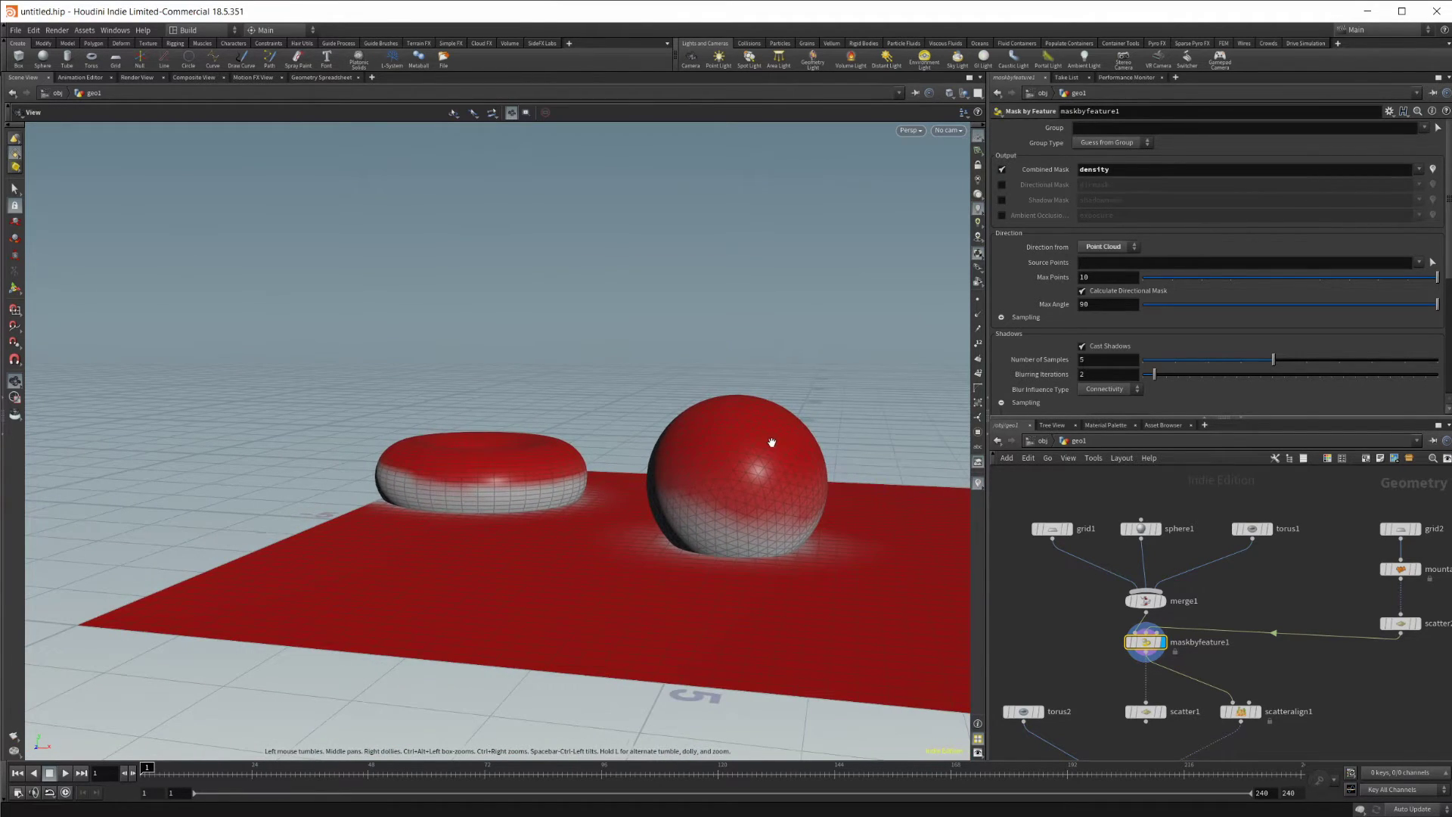
middle_click_drag(777, 442, 645, 469)
middle_click_drag(1342, 631, 1368, 476)
left_click(1176, 624)
left_click_drag(691, 639, 723, 565, "alt")
left_click_drag(611, 558, 617, 490, "alt")
middle_click_drag(632, 572, 608, 500, "alt")
left_click_drag(607, 500, 802, 520)
key("Return")
Inspect the grid2 and Mountain nodes that feed the scattered point cloud
middle_click_drag(1376, 564, 1302, 657)
middle_click_drag(1402, 490, 1366, 518)
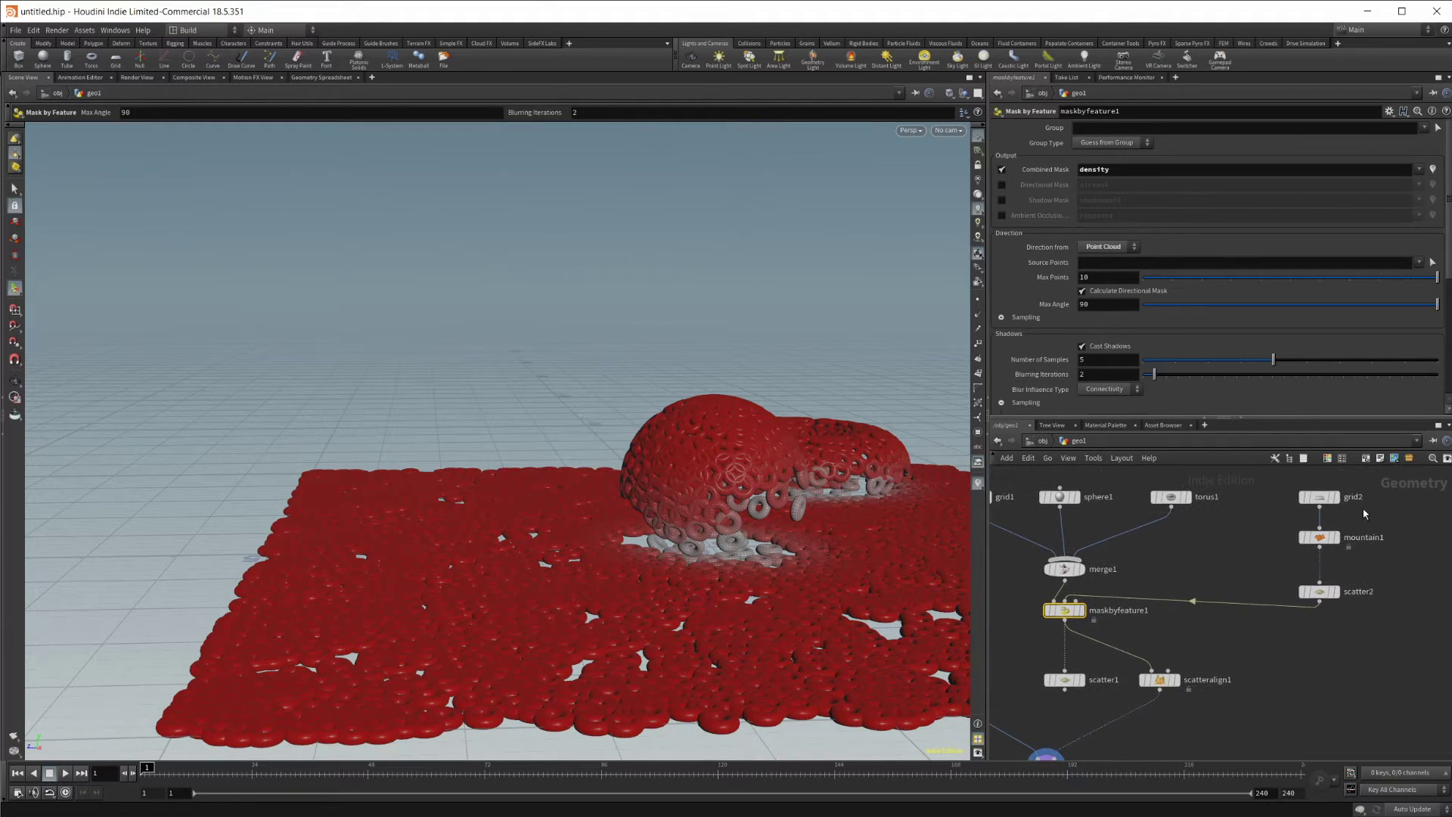
left_click(1319, 496)
left_click(1324, 539)
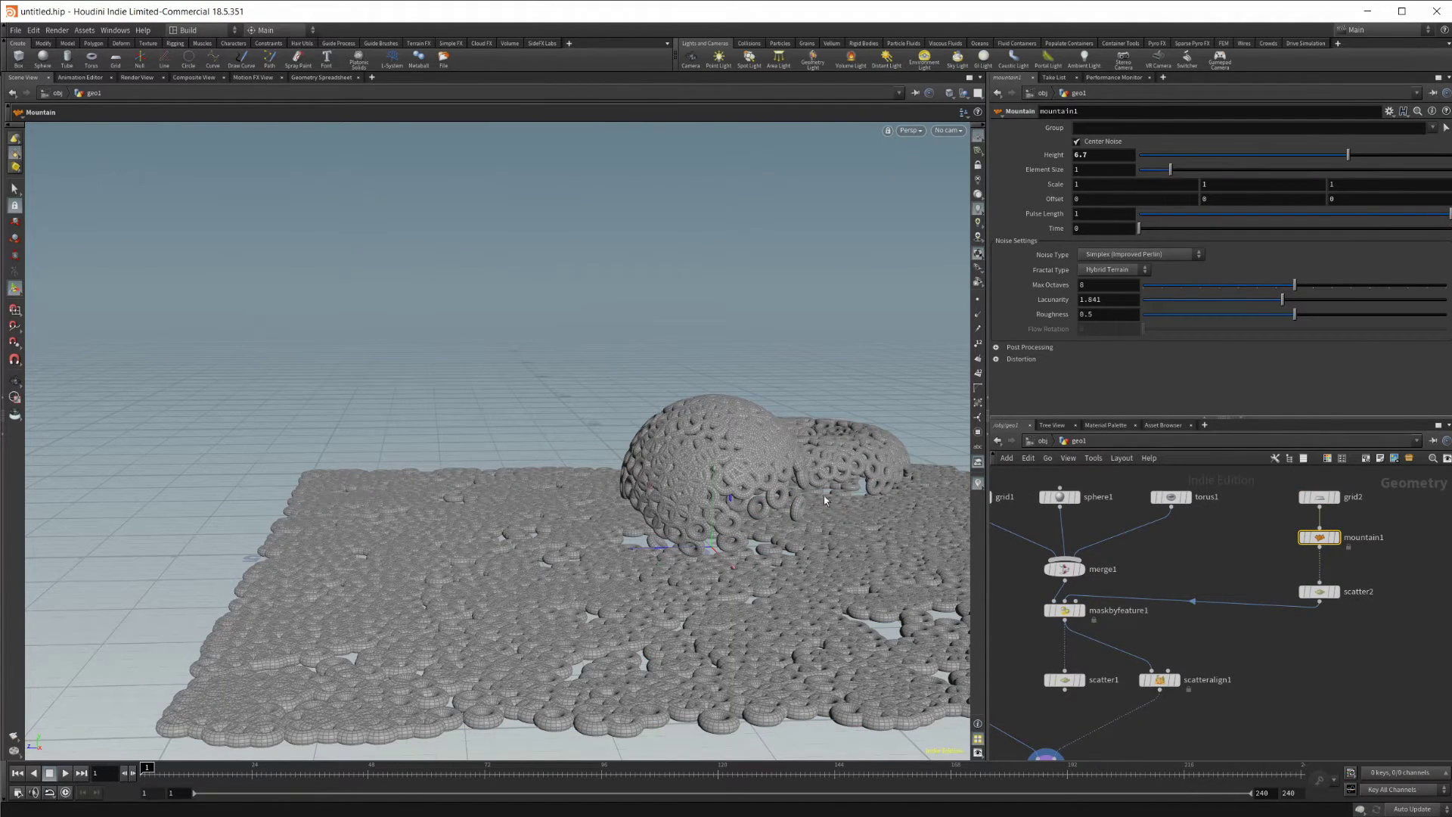
Examine the distribution of copied tori beneath the sphere and large torus and across the grid, from low and high angles
mouse_move(786, 523)
left_mouse_down("alt")
mouse_move(813, 530)
mouse_move(790, 533)
left_mouse_up("alt")
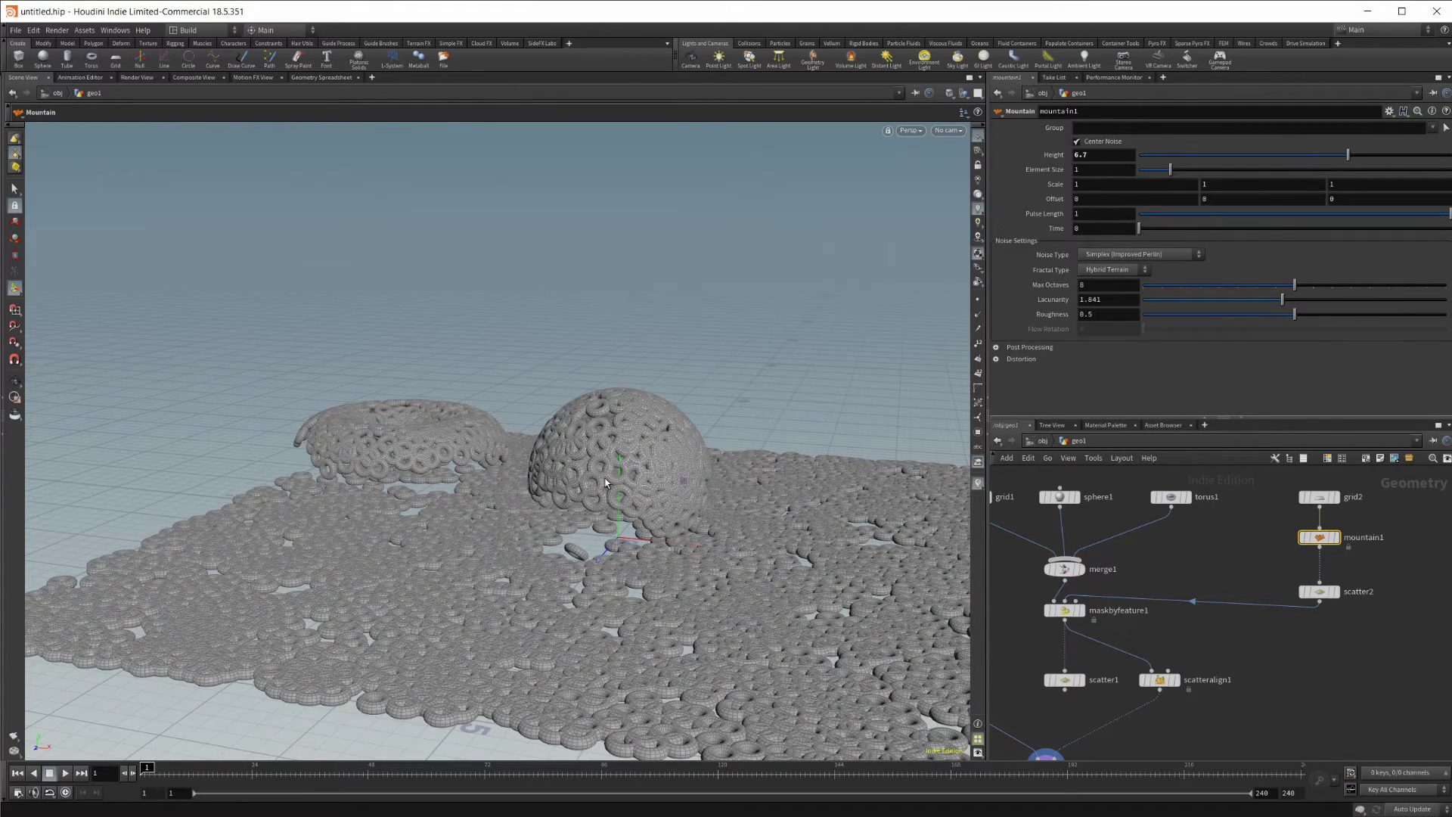
right_click_drag(748, 484, 656, 447, "alt")
middle_click_drag(656, 448, 660, 327, "alt")
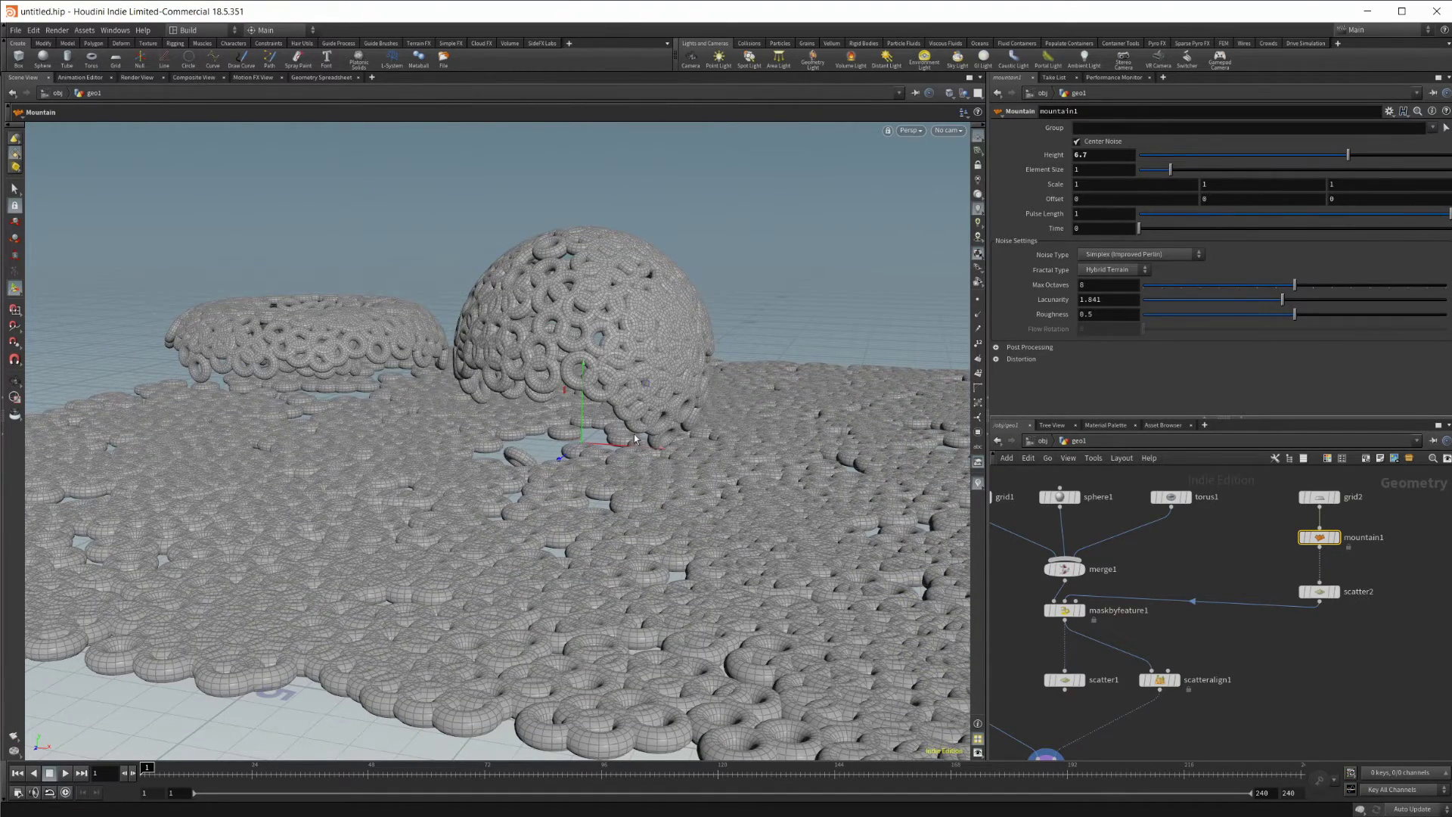
left_click_drag(649, 440, 636, 452, "alt")
right_click_drag(636, 452, 691, 411, "alt")
left_click_drag(690, 411, 546, 571)
key("Return")
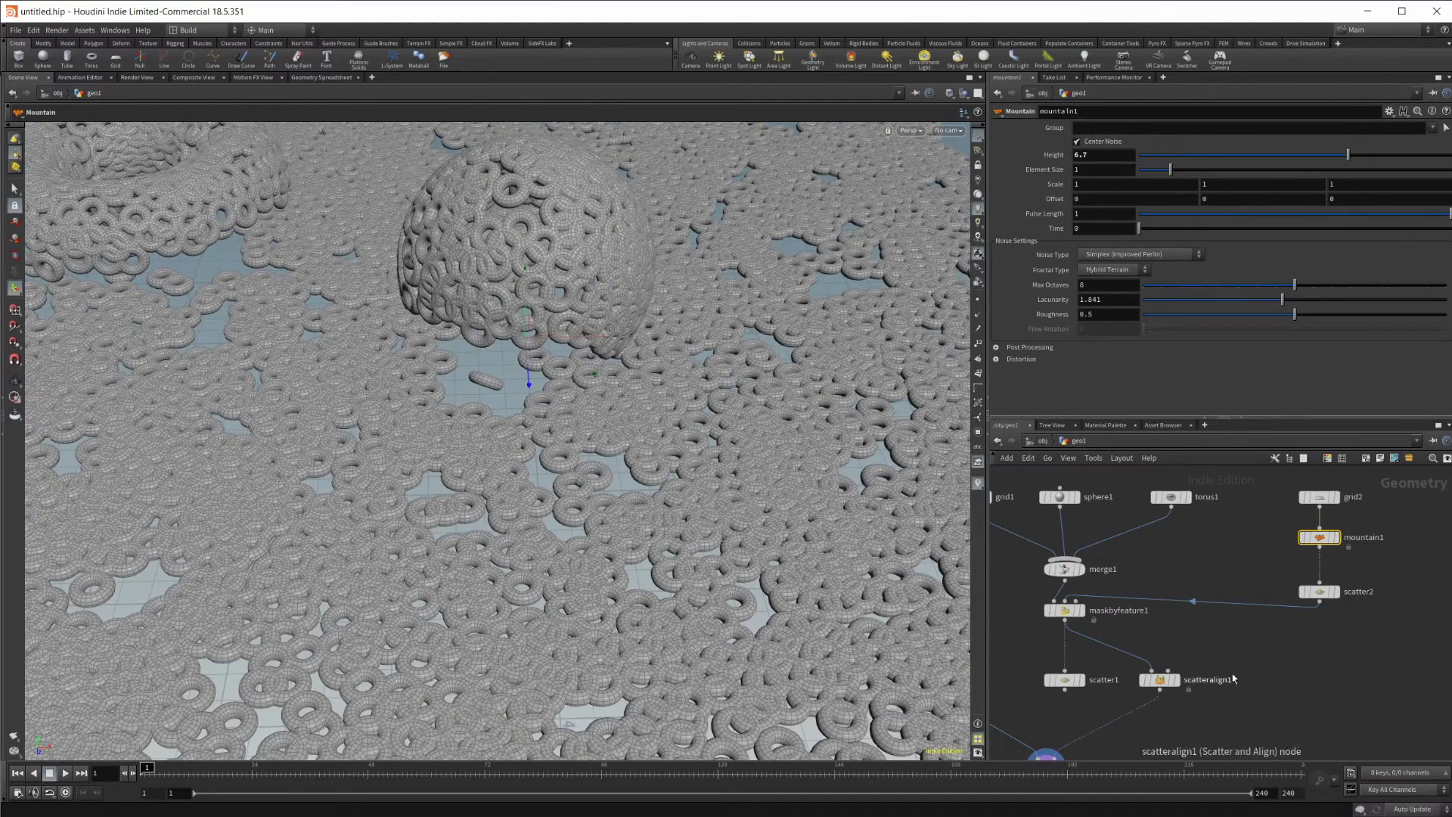
middle_click_drag(1231, 653, 1255, 565)
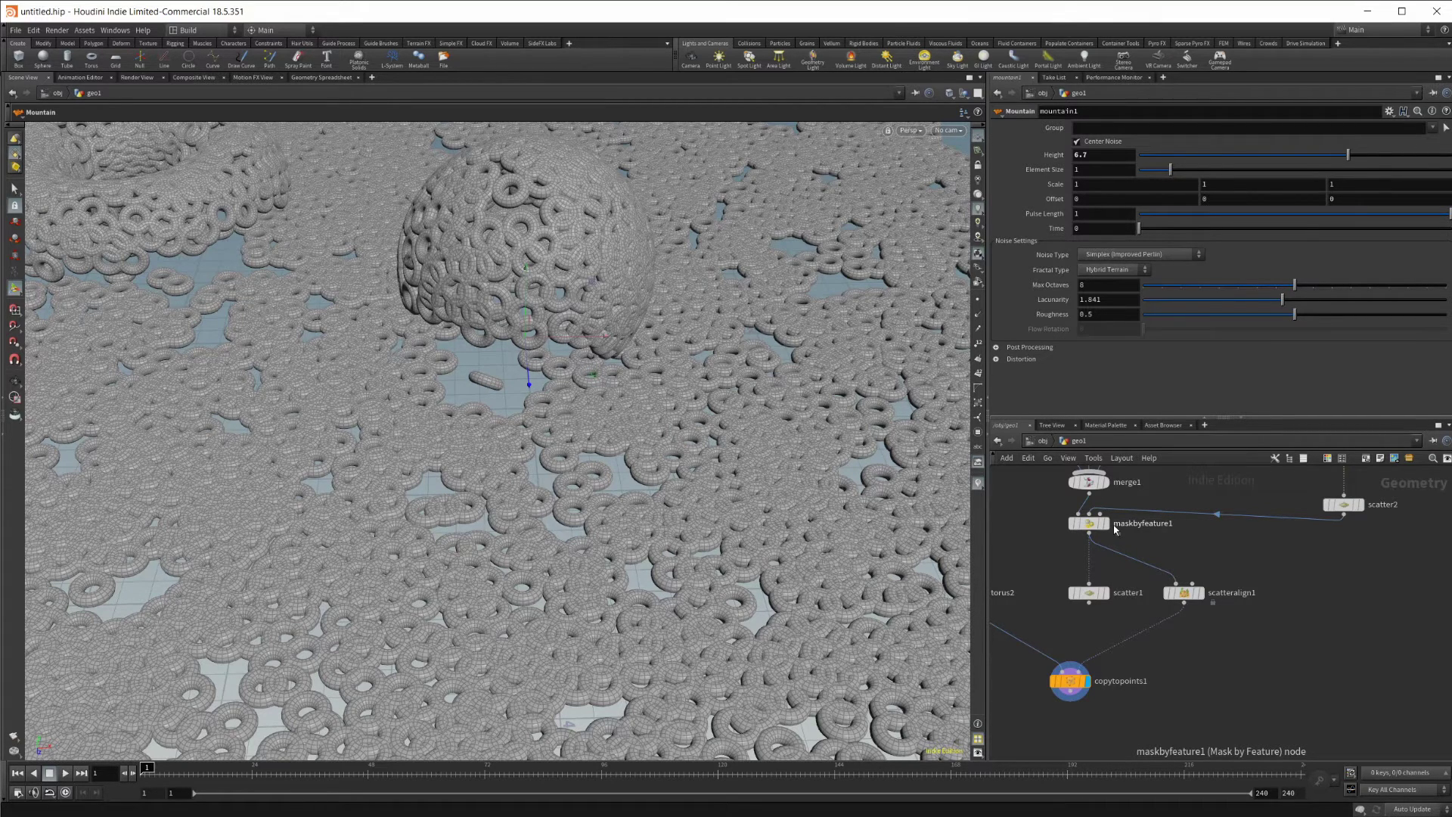
key("Escape")
left_click_drag(540, 452, 696, 435)
key("Return")
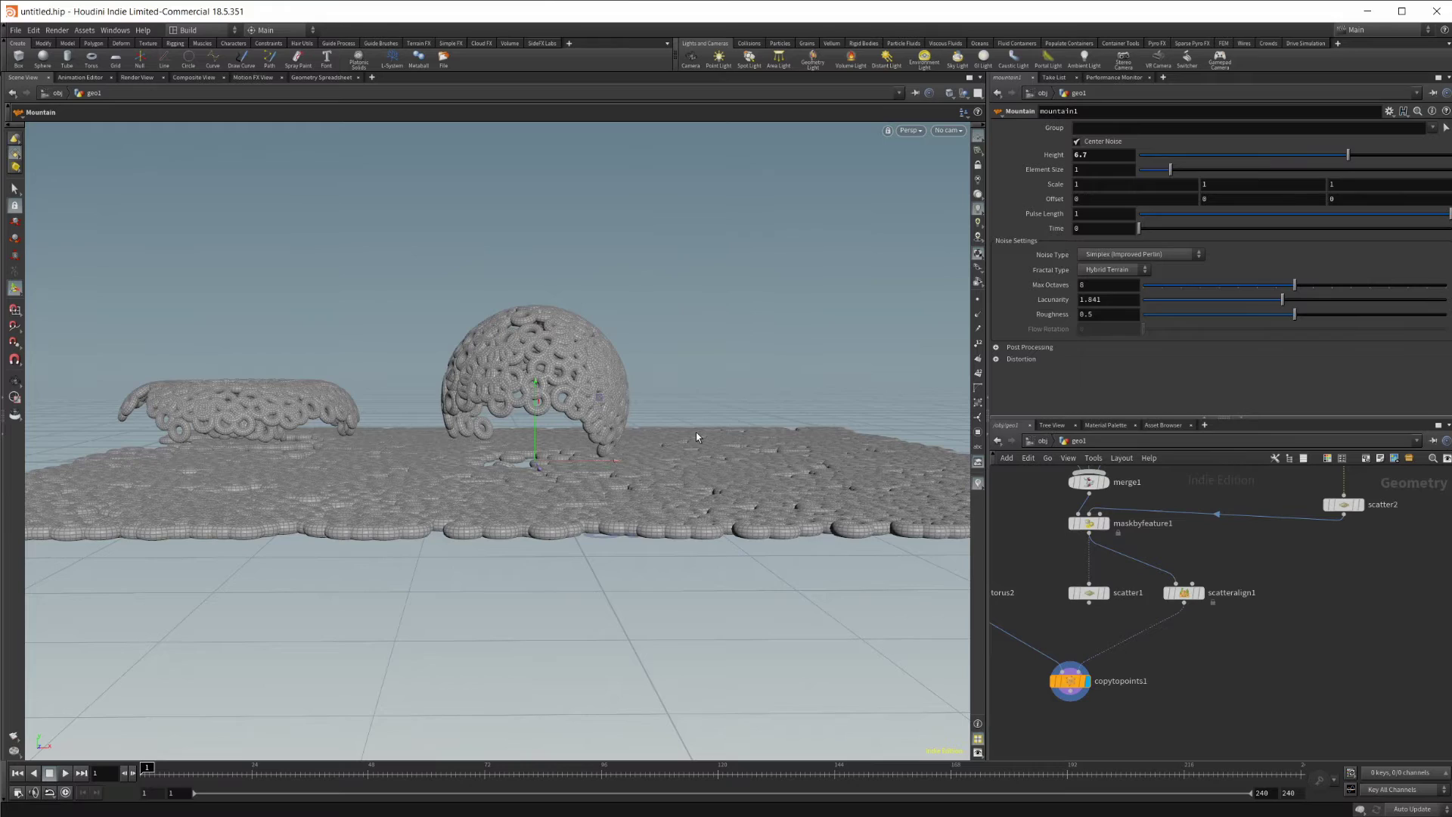
left_click_drag(691, 509, 544, 456, "alt")
key("Return")
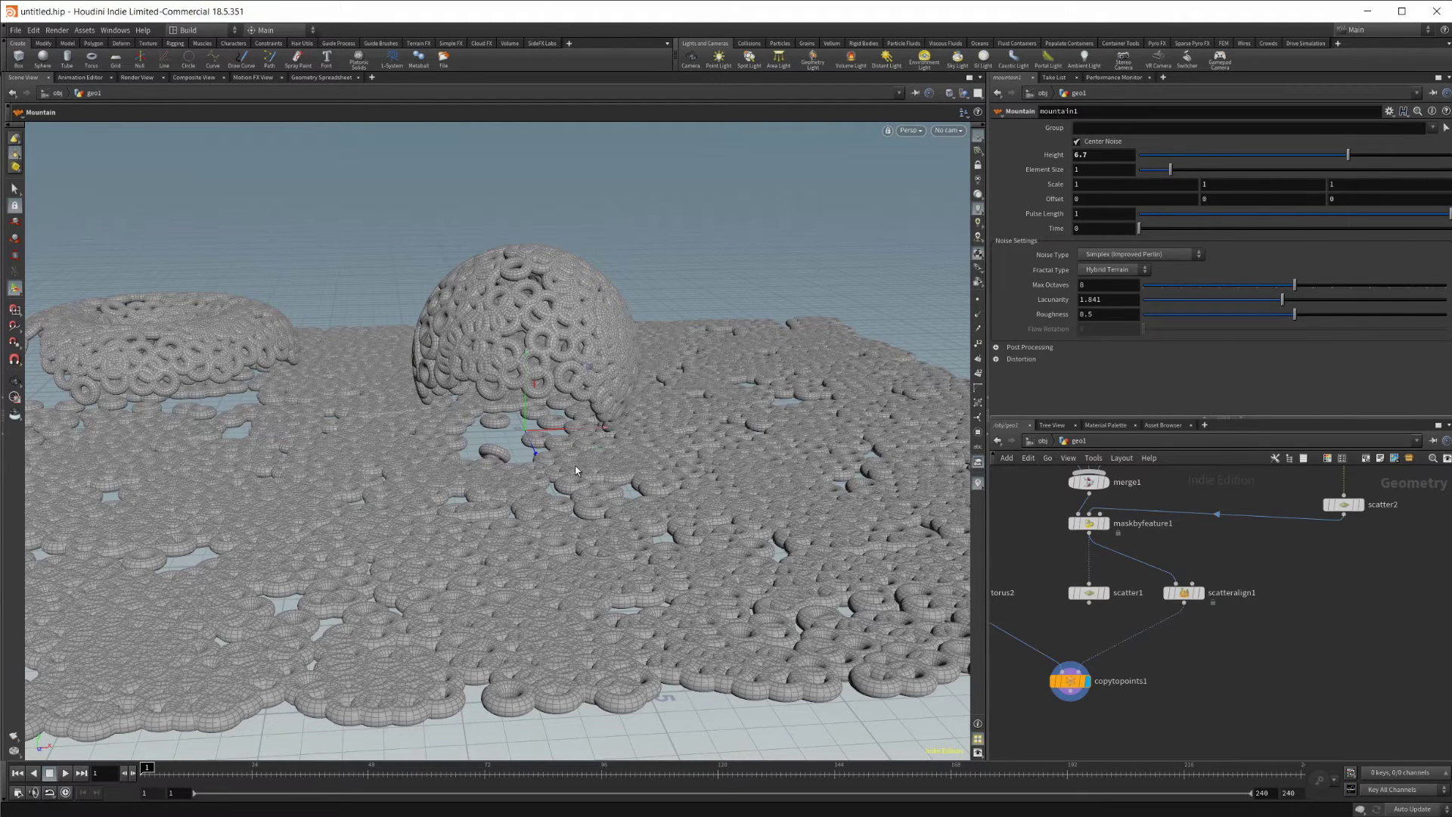
Select the Scatter and Align node and read the description of its Coverage parameter
left_click(1183, 592)
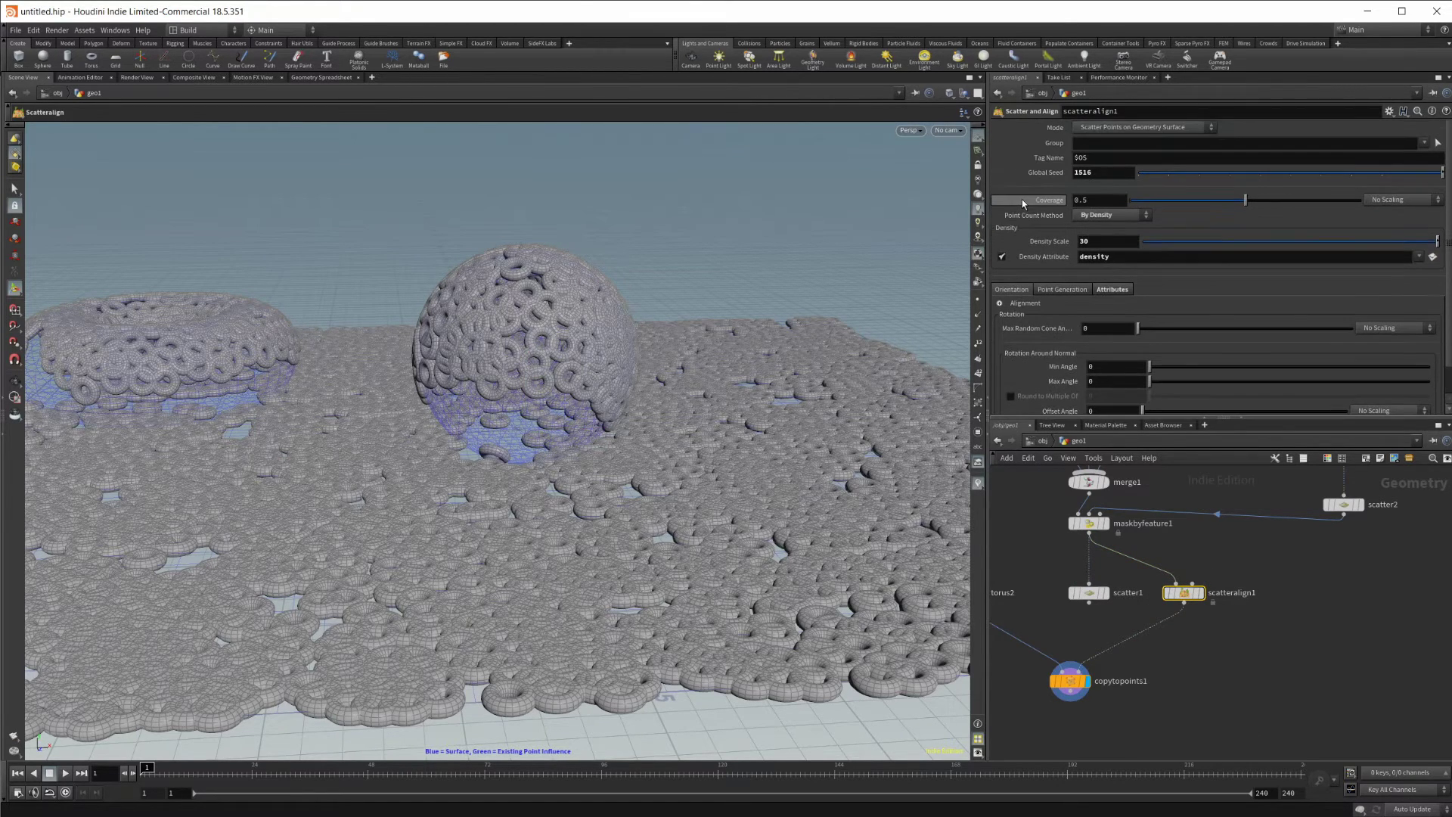
mouse_move(1035, 207)
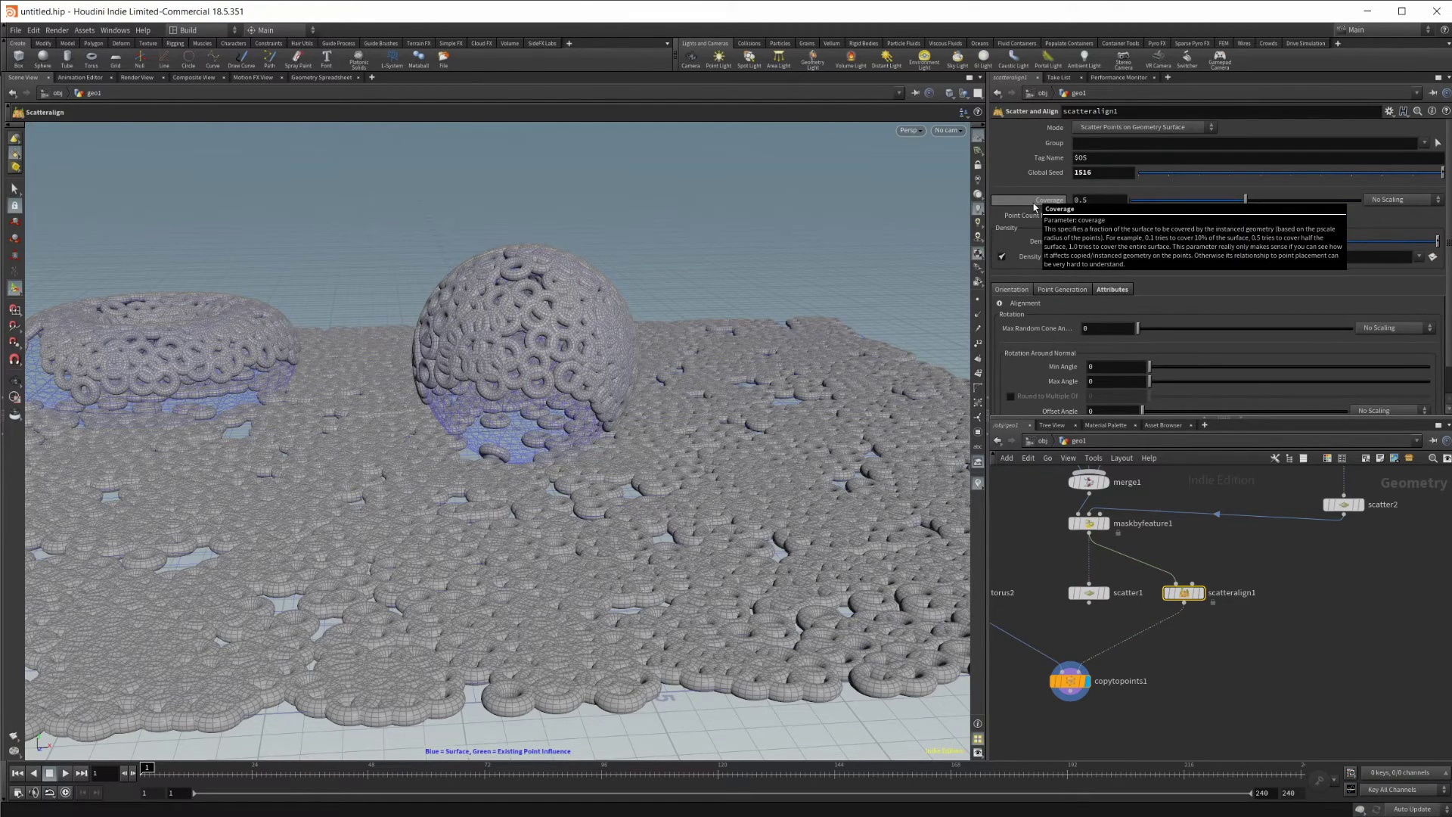